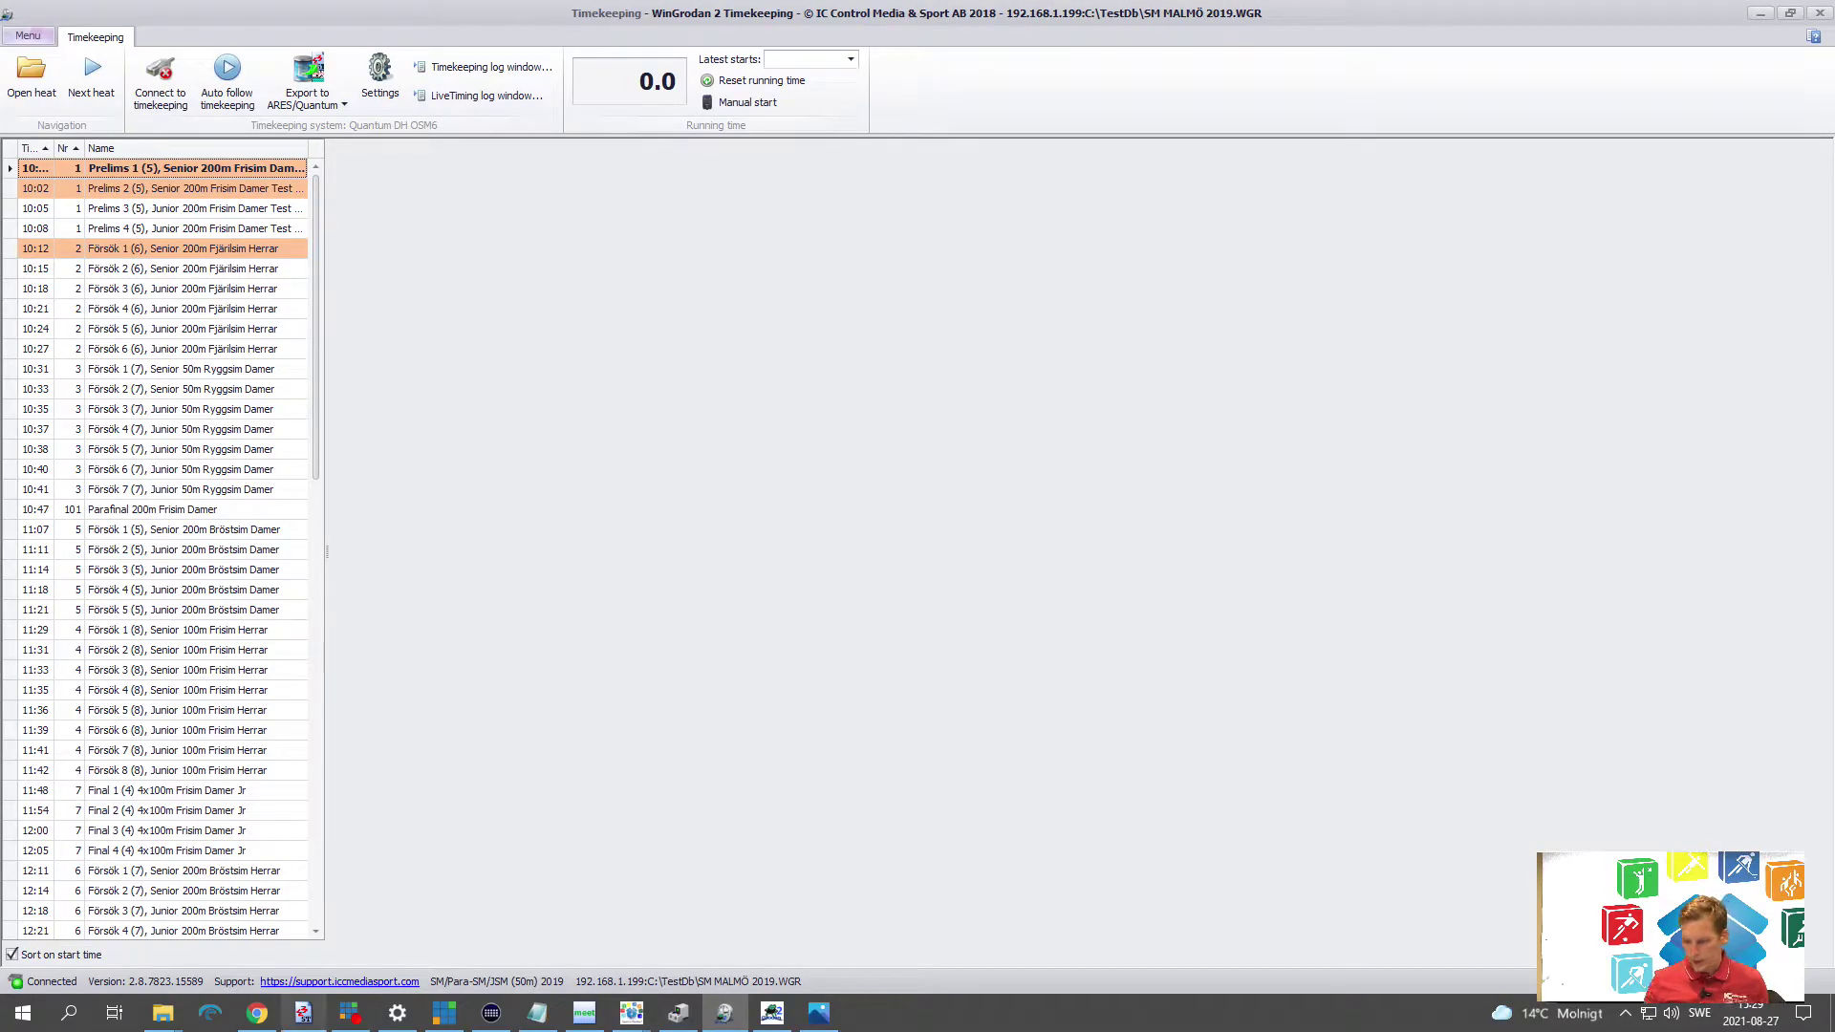
Open the Windows Device Manager (Enhetshanteraren) and expand the Portar (COM och LPT) category
click(21, 1015)
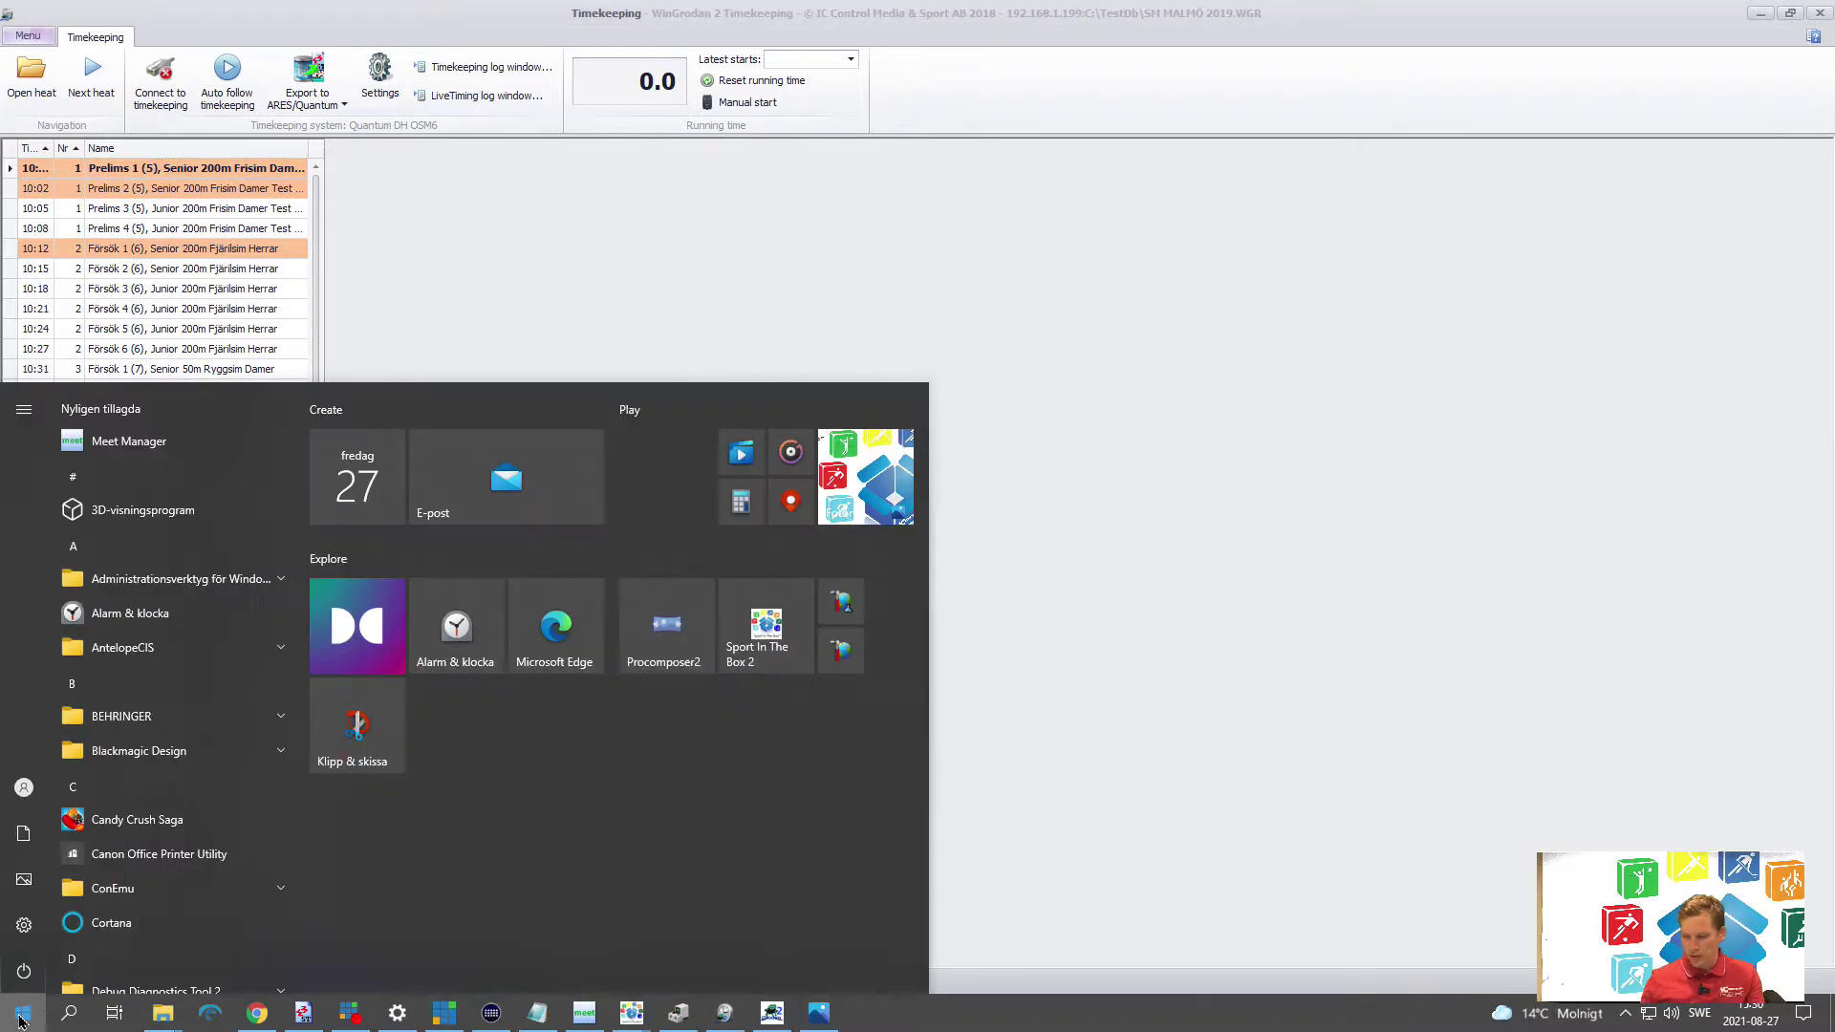
text(enh)
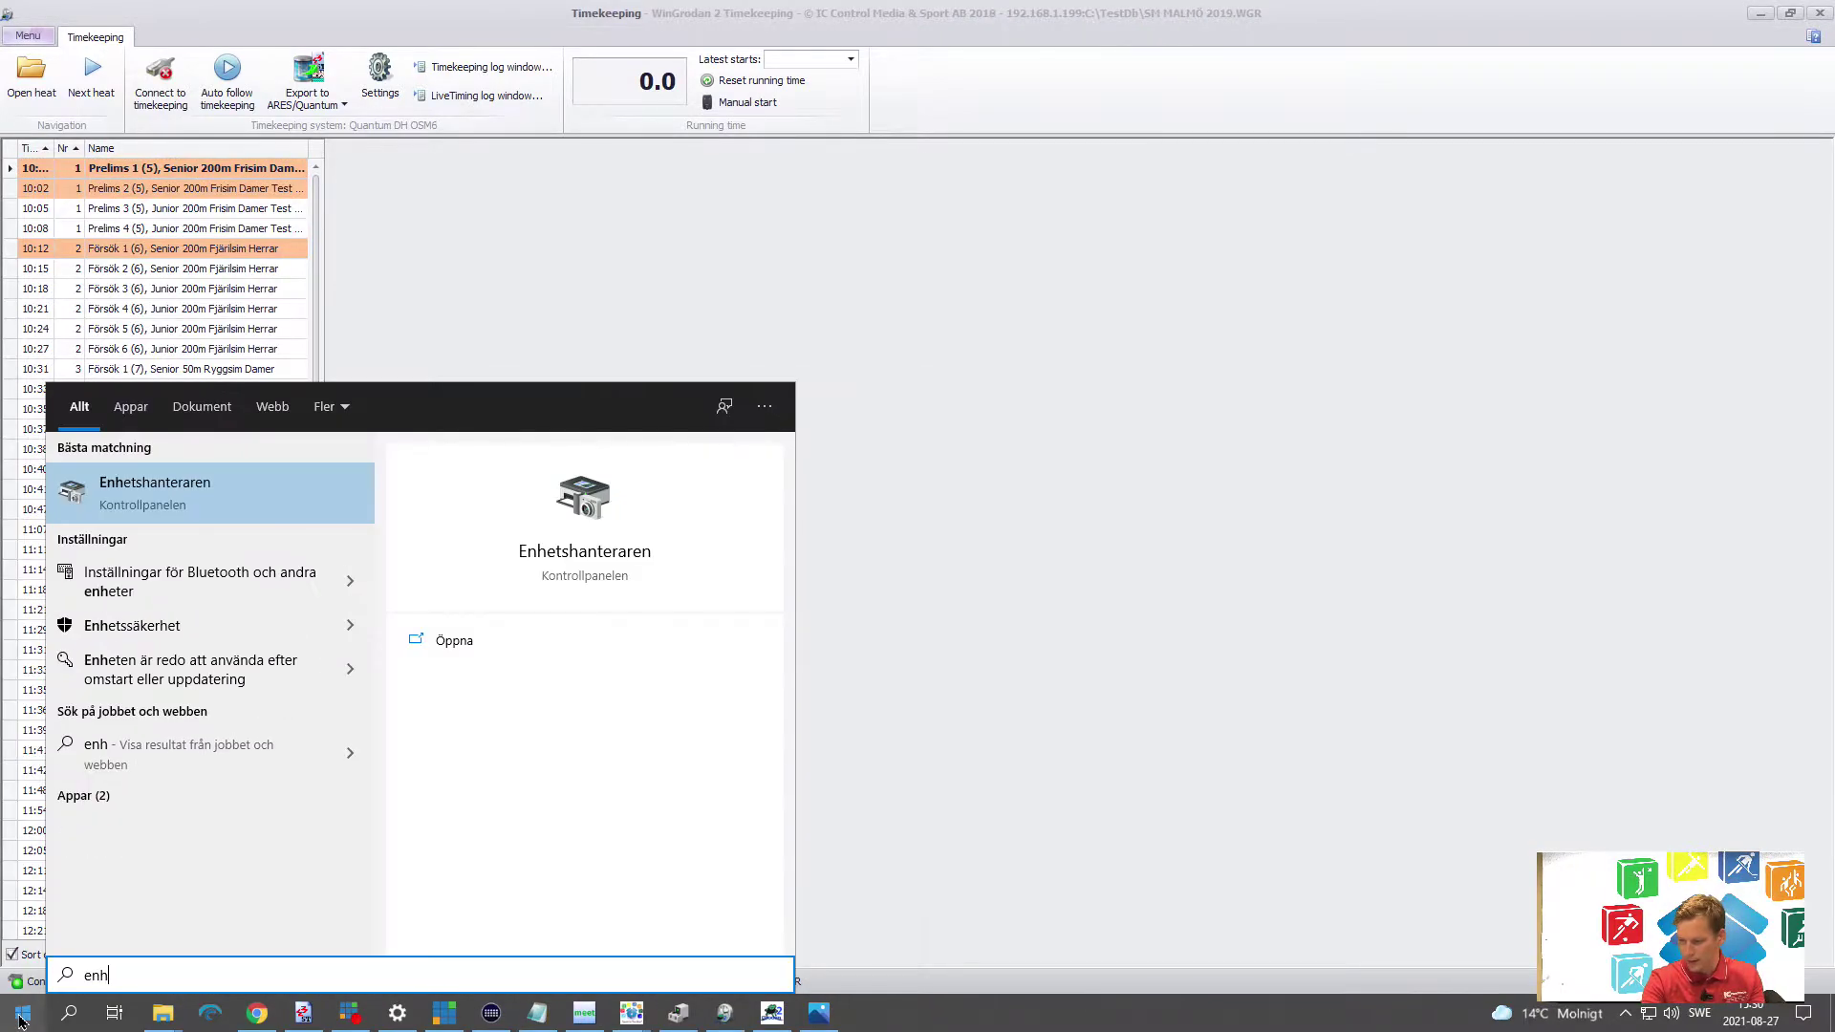
key(Return)
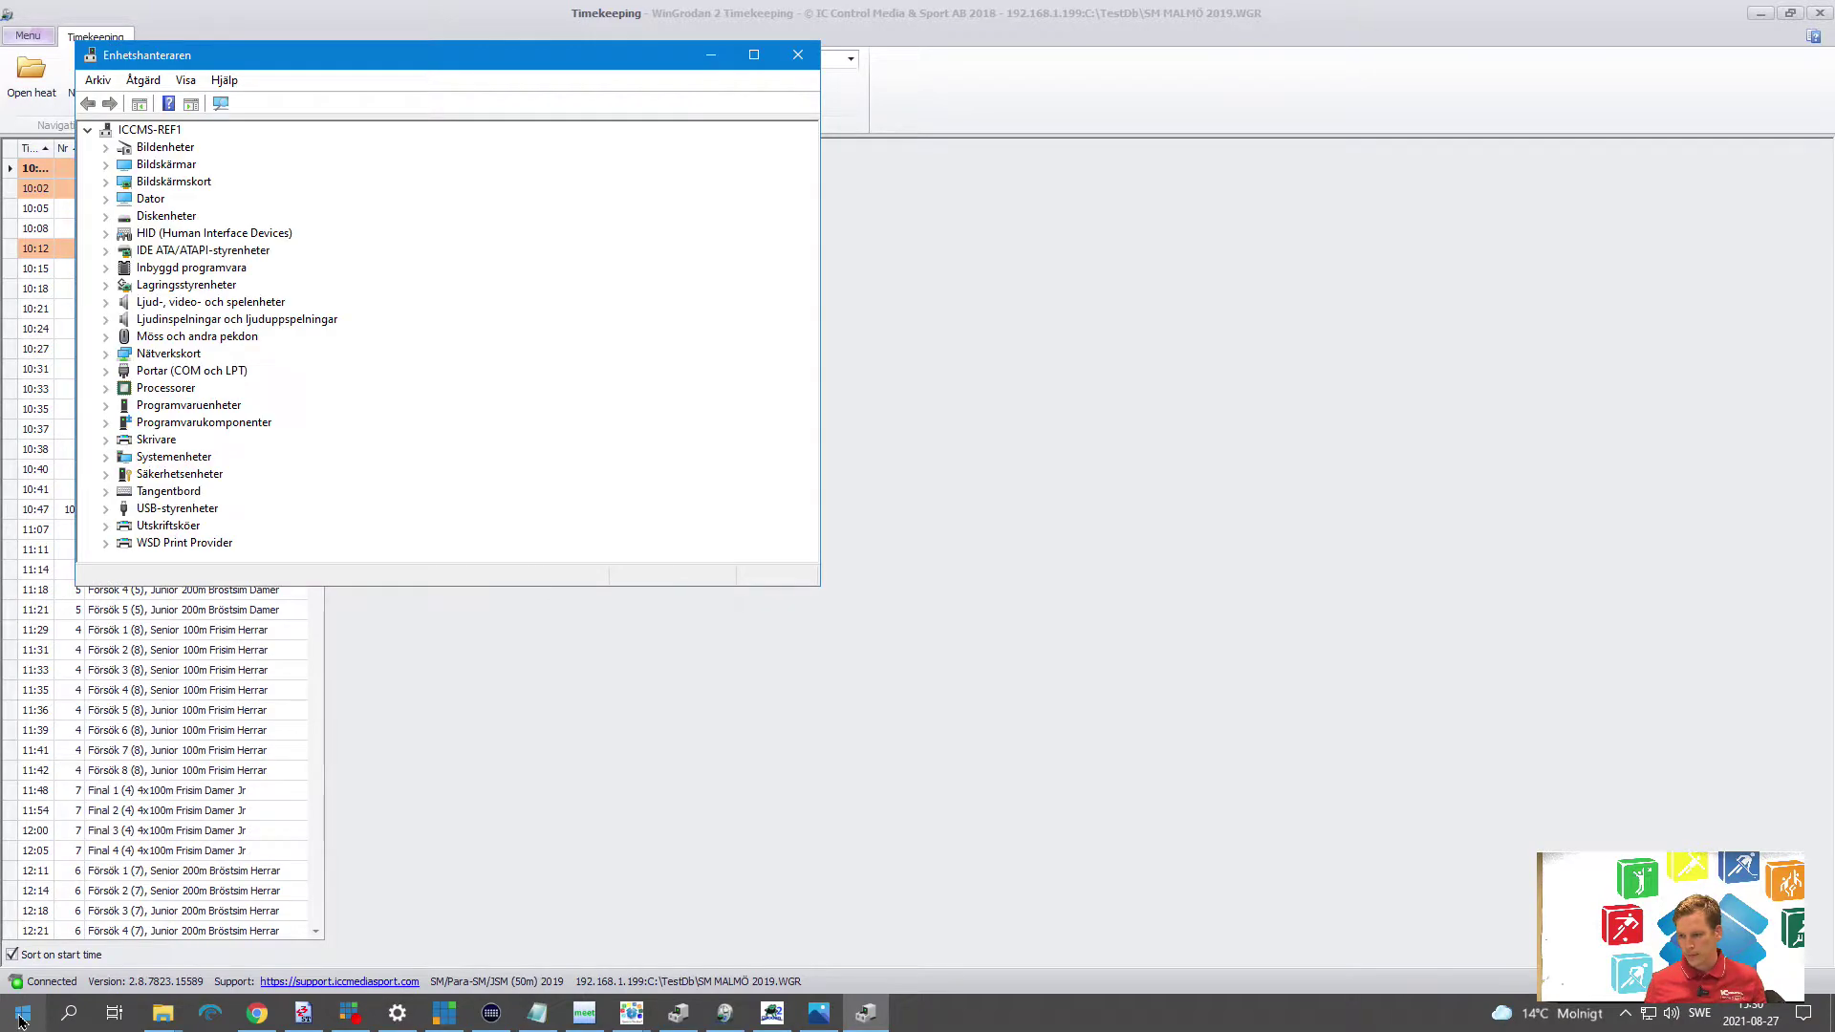
click(169, 372)
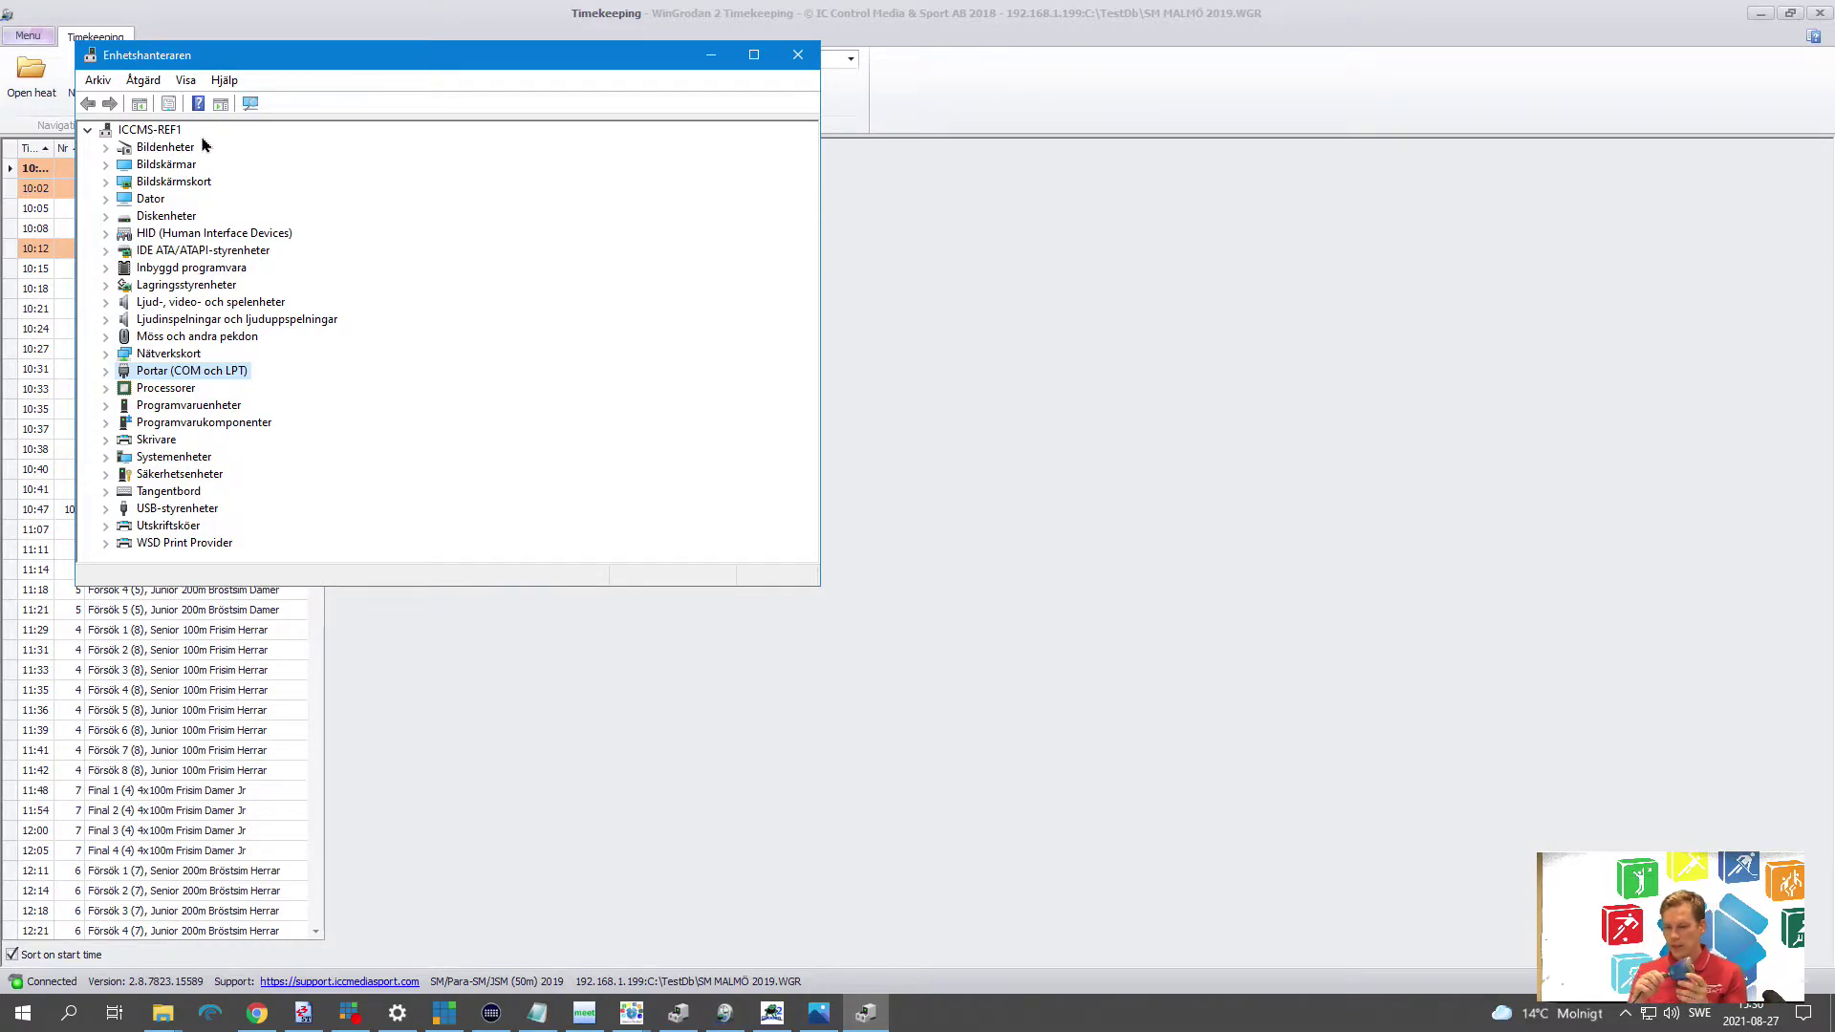
click(105, 371)
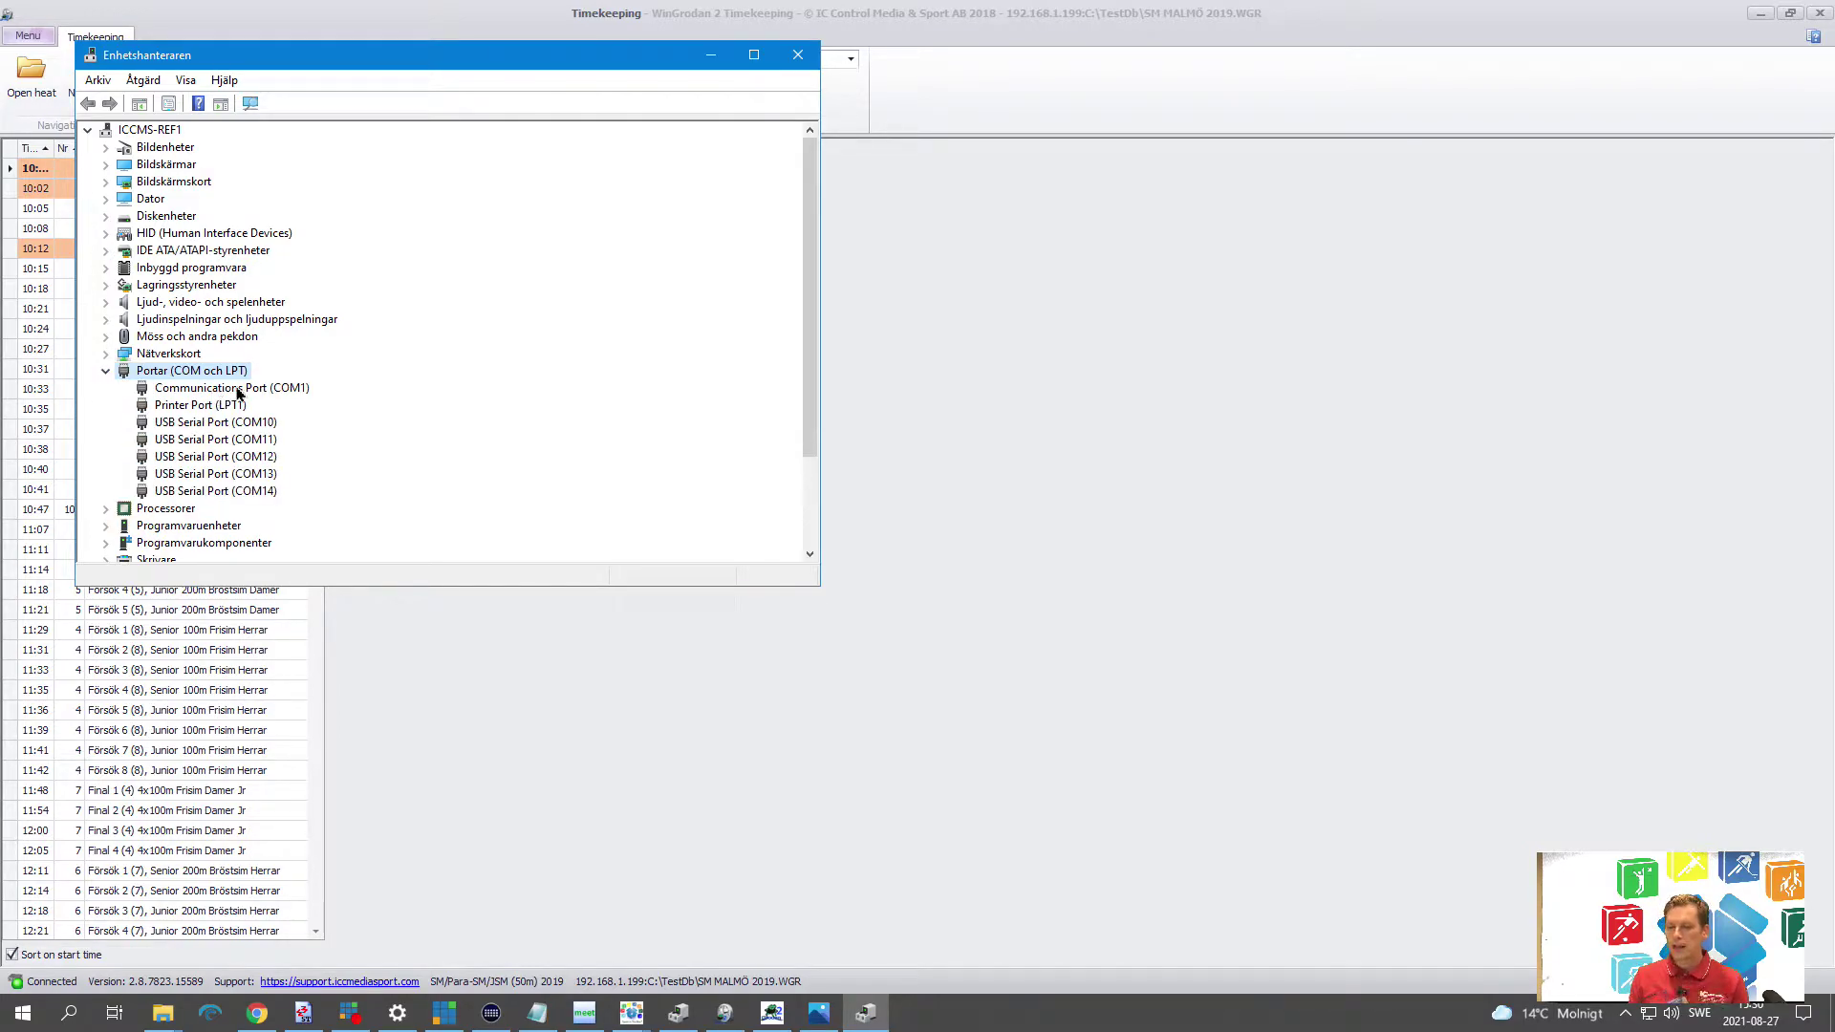
Examine the USB serial ports COM10 to COM14 and select USB Serial Port (COM10)
click(241, 435)
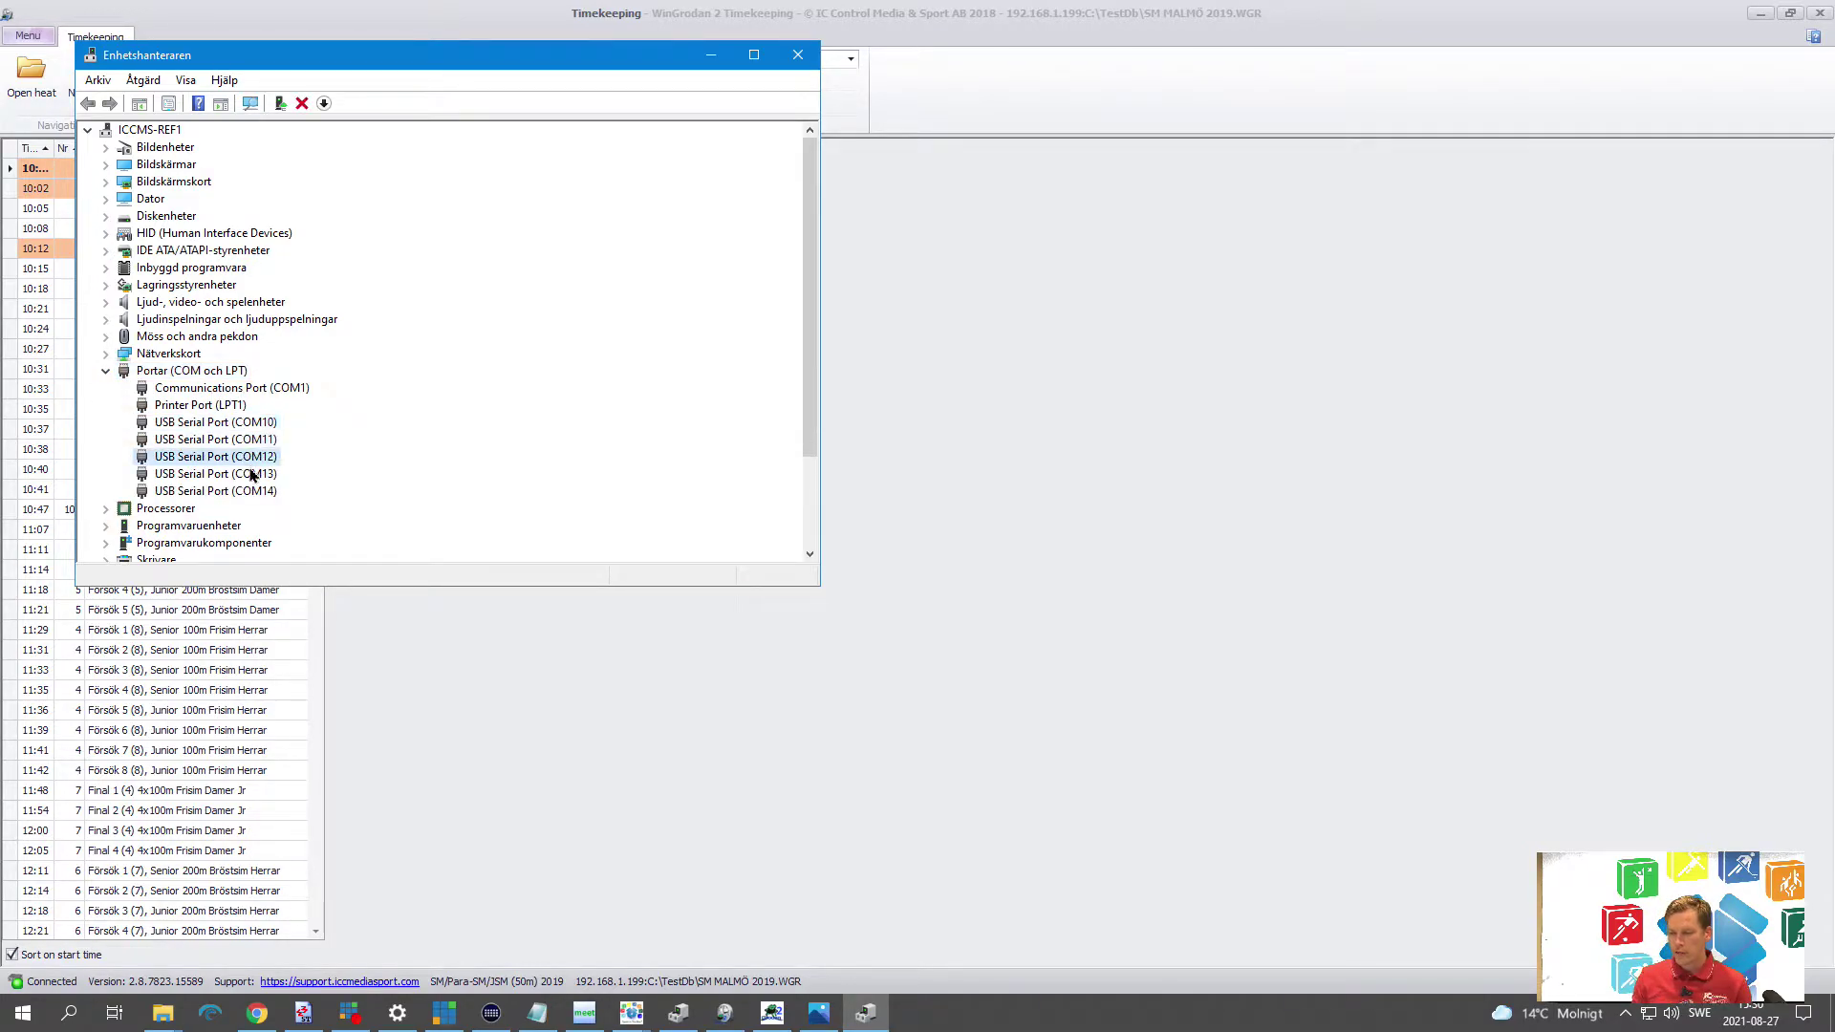
click(257, 491)
click(252, 424)
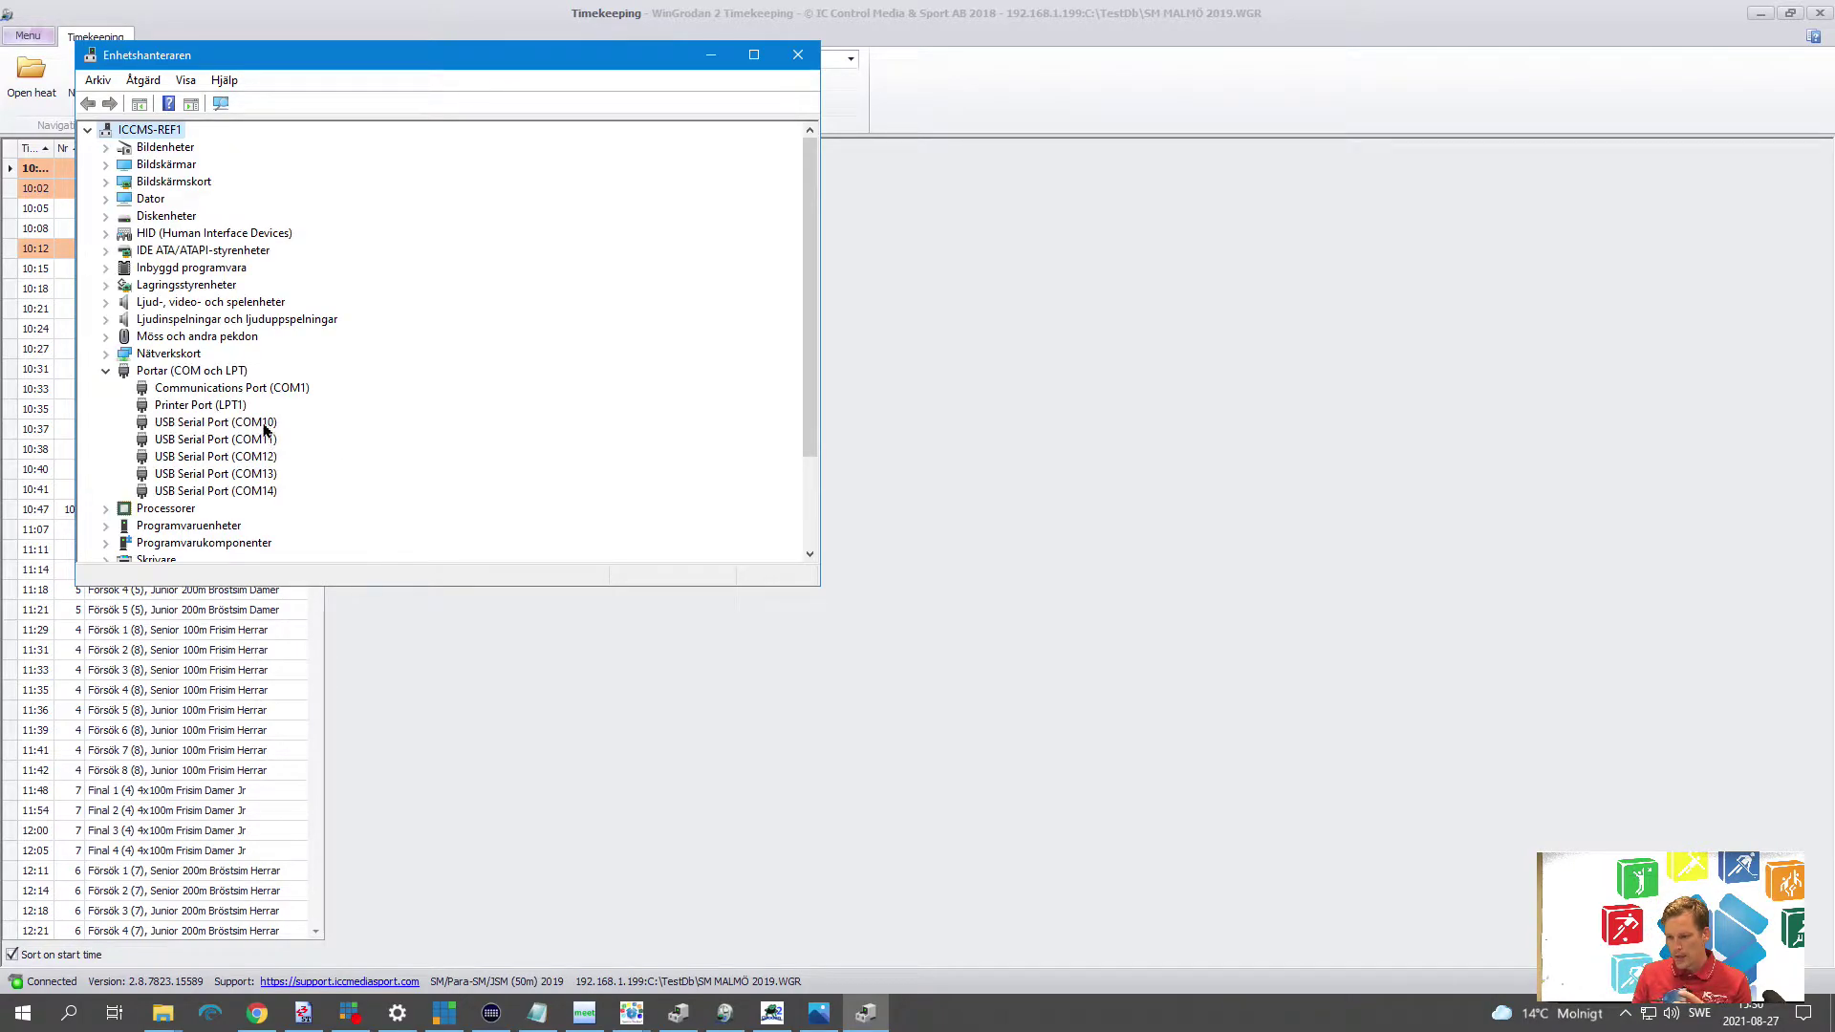
click(264, 425)
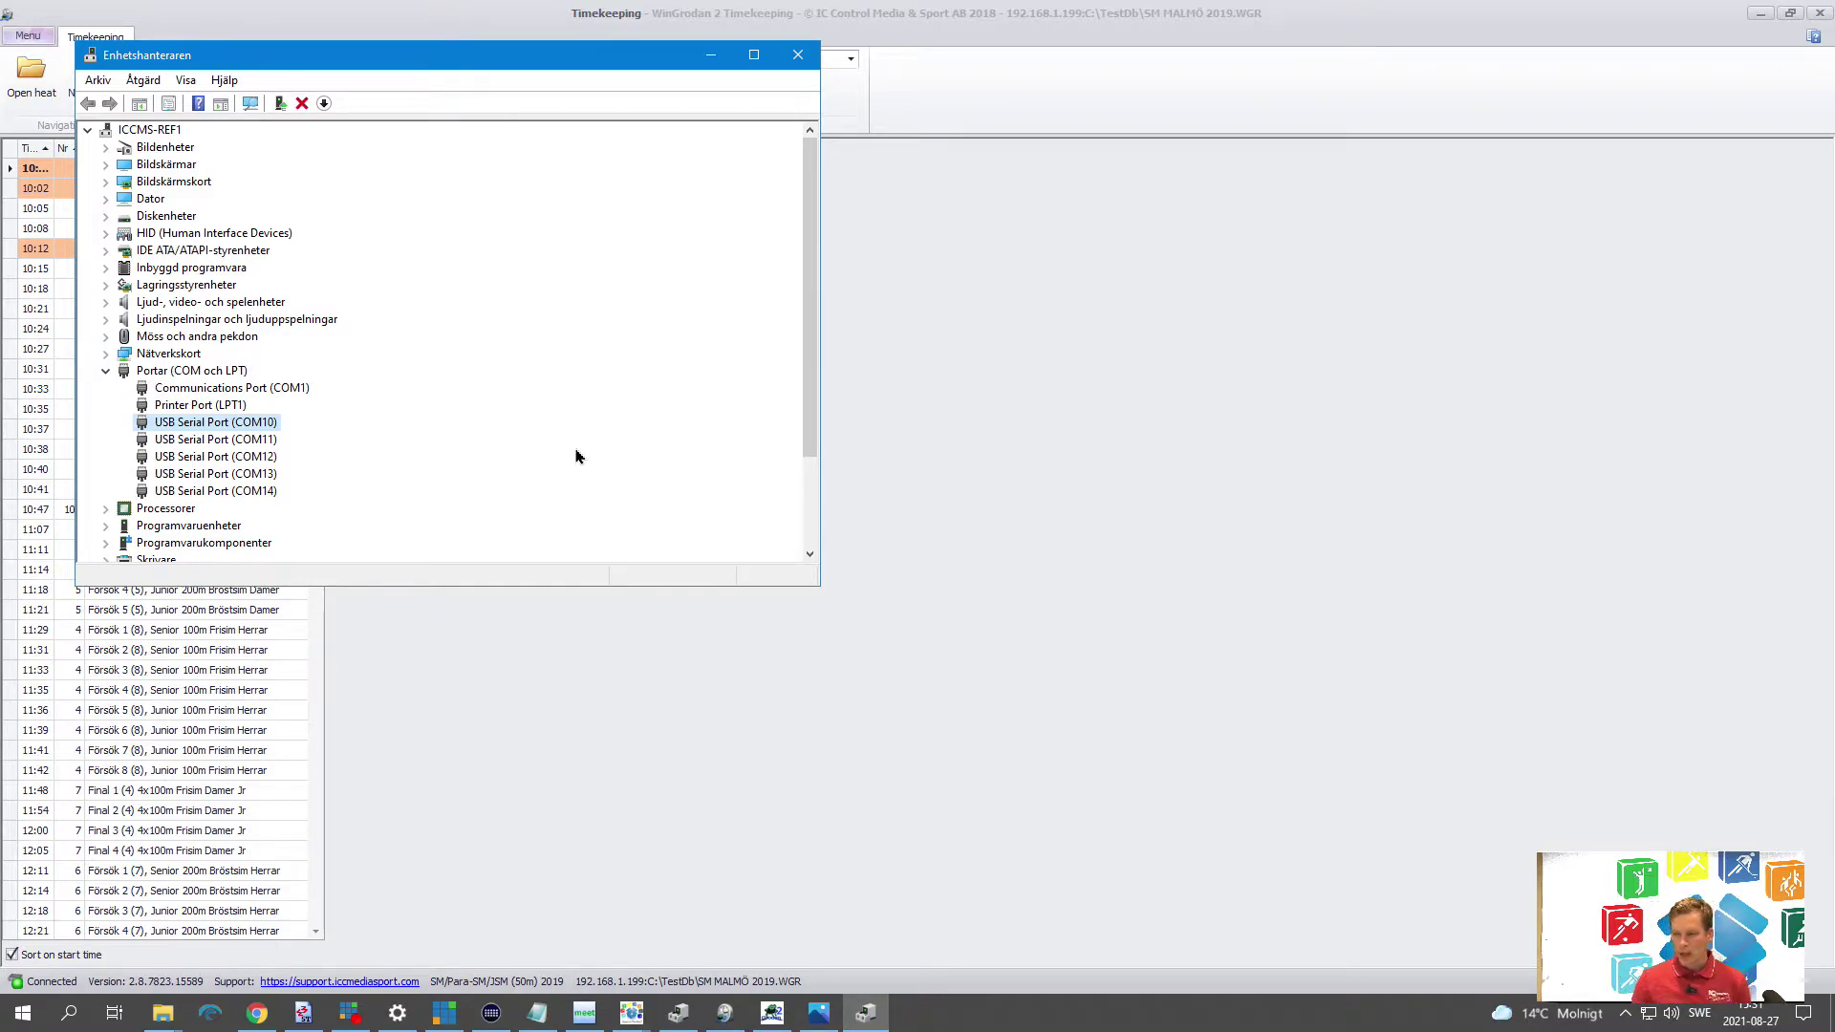
Return to WinGrodan 2 Timekeeping and open the network database SM MALMÖ 2019.WGR
click(1036, 371)
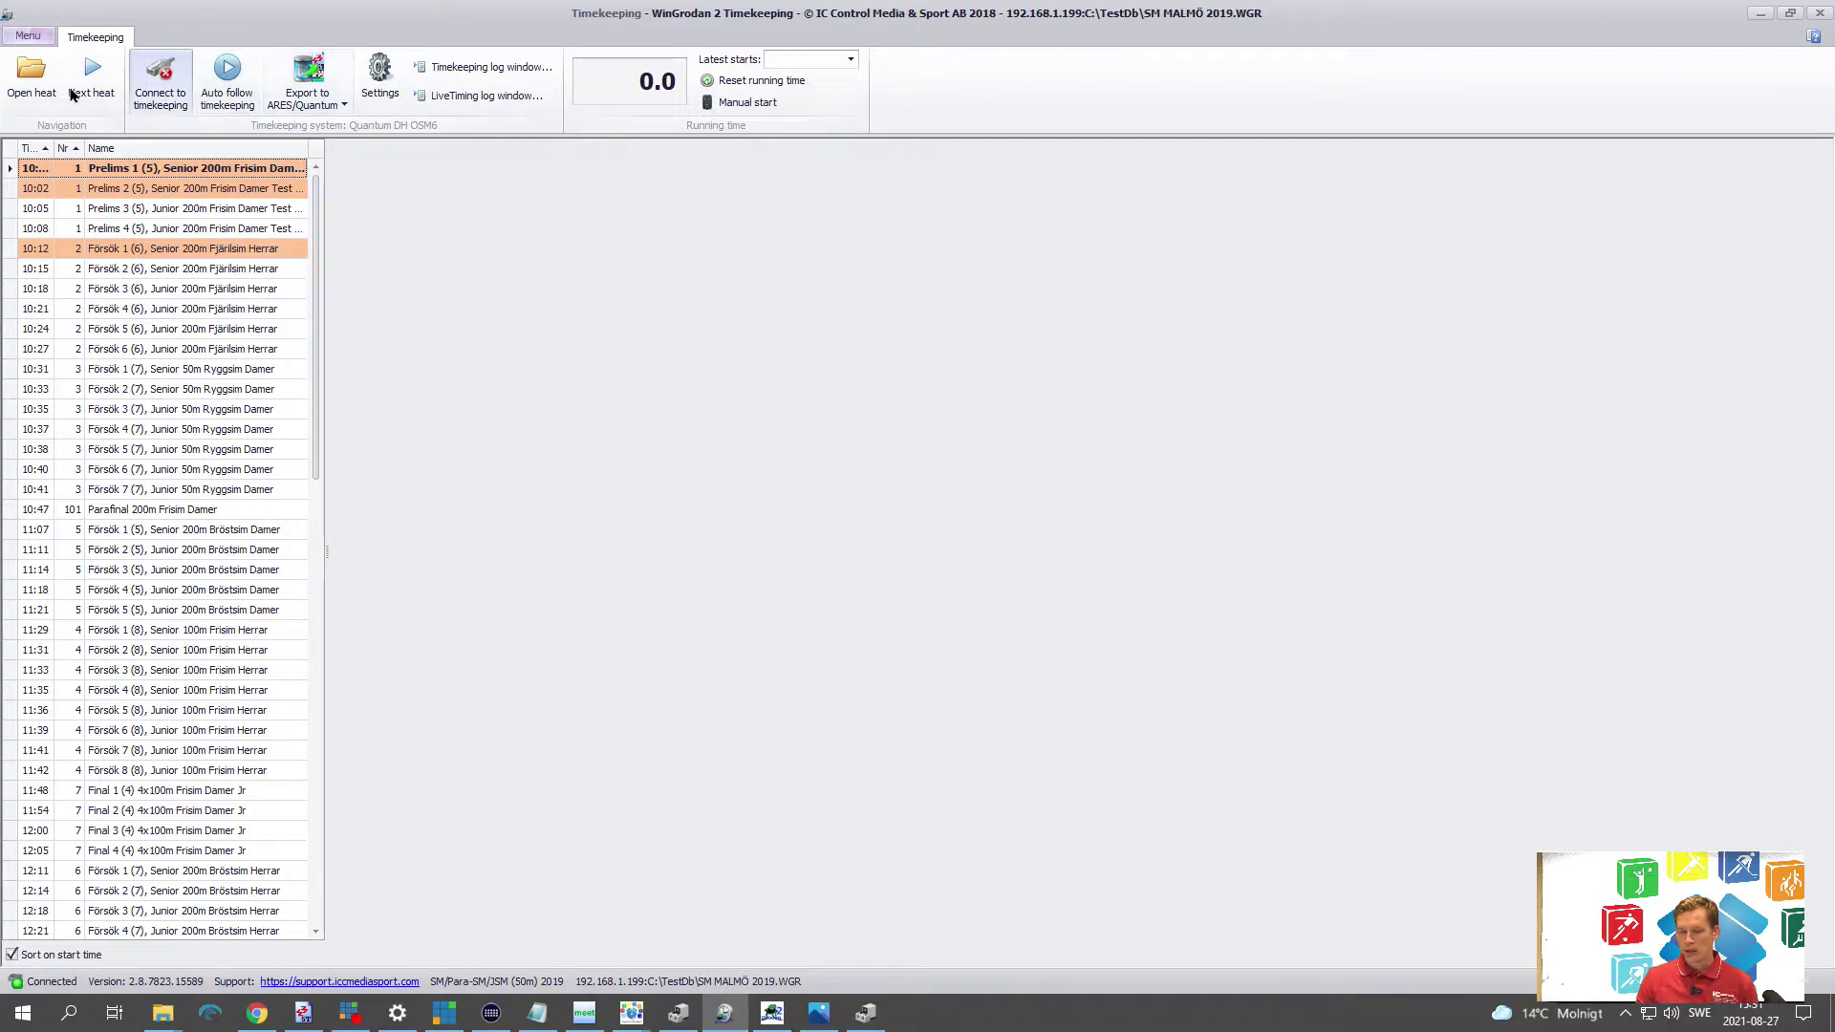
click(32, 40)
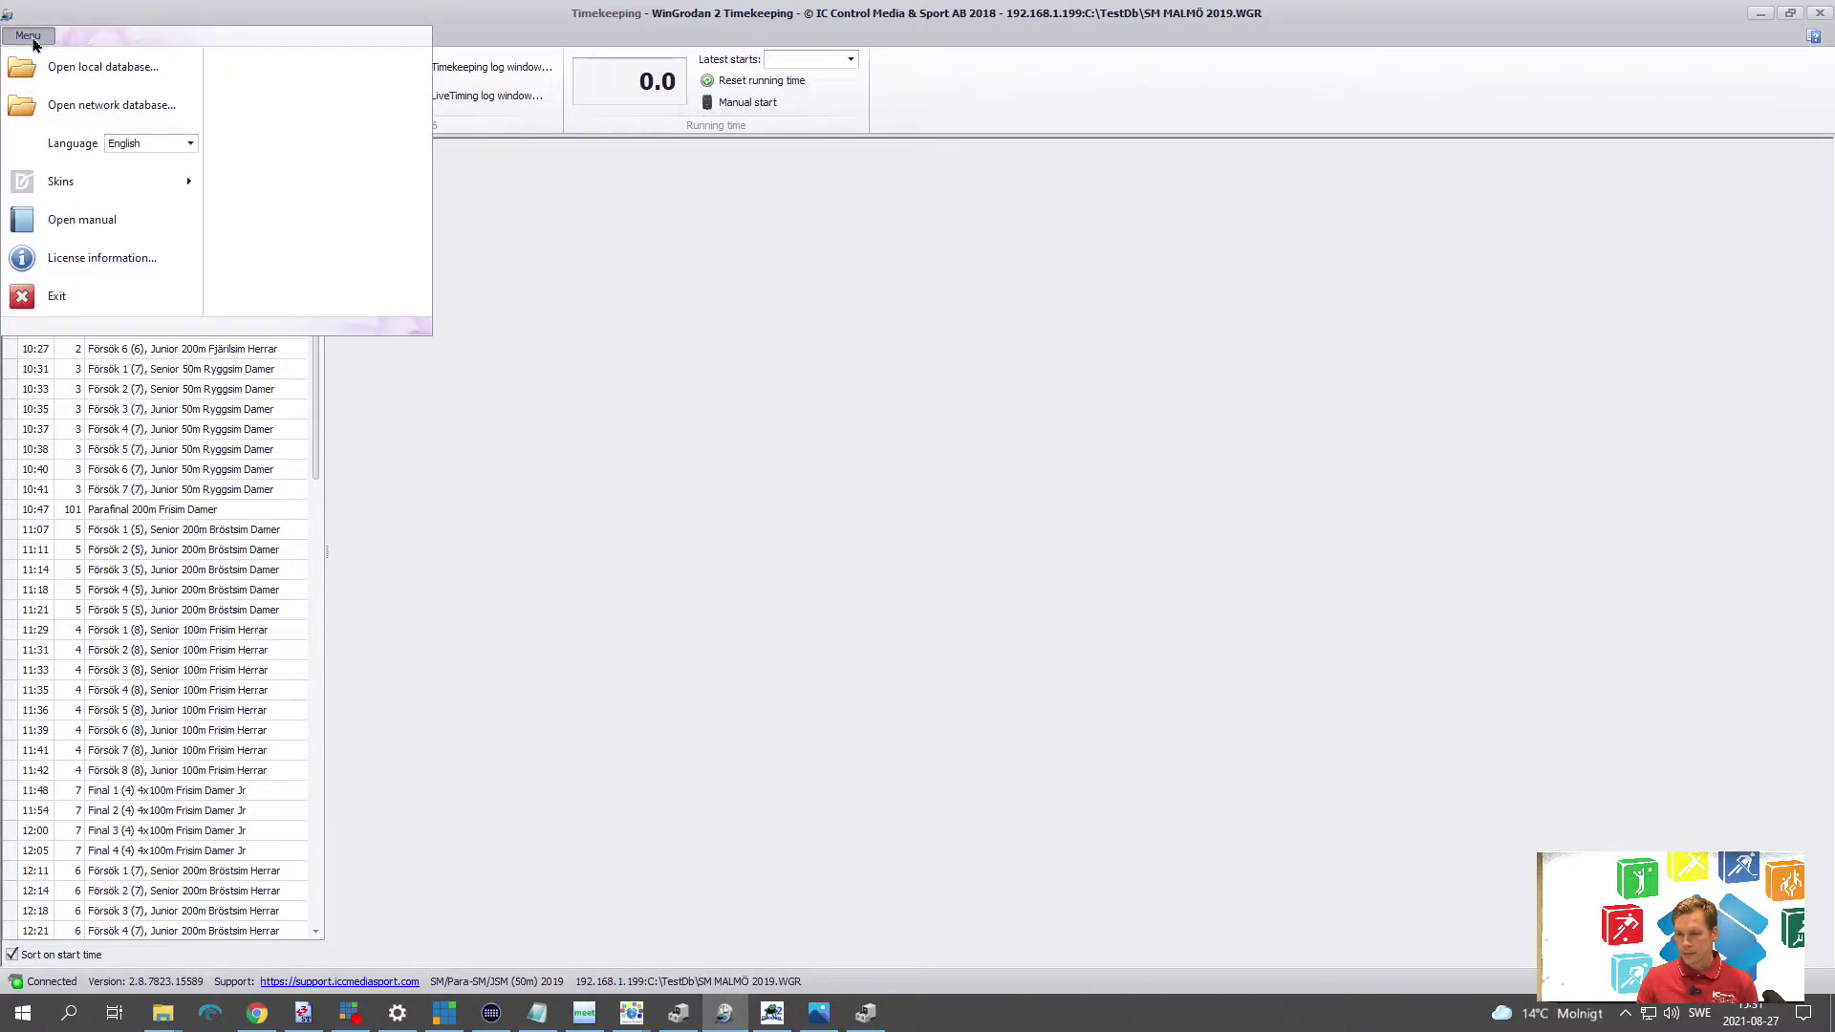
click(55, 107)
double_click(674, 418)
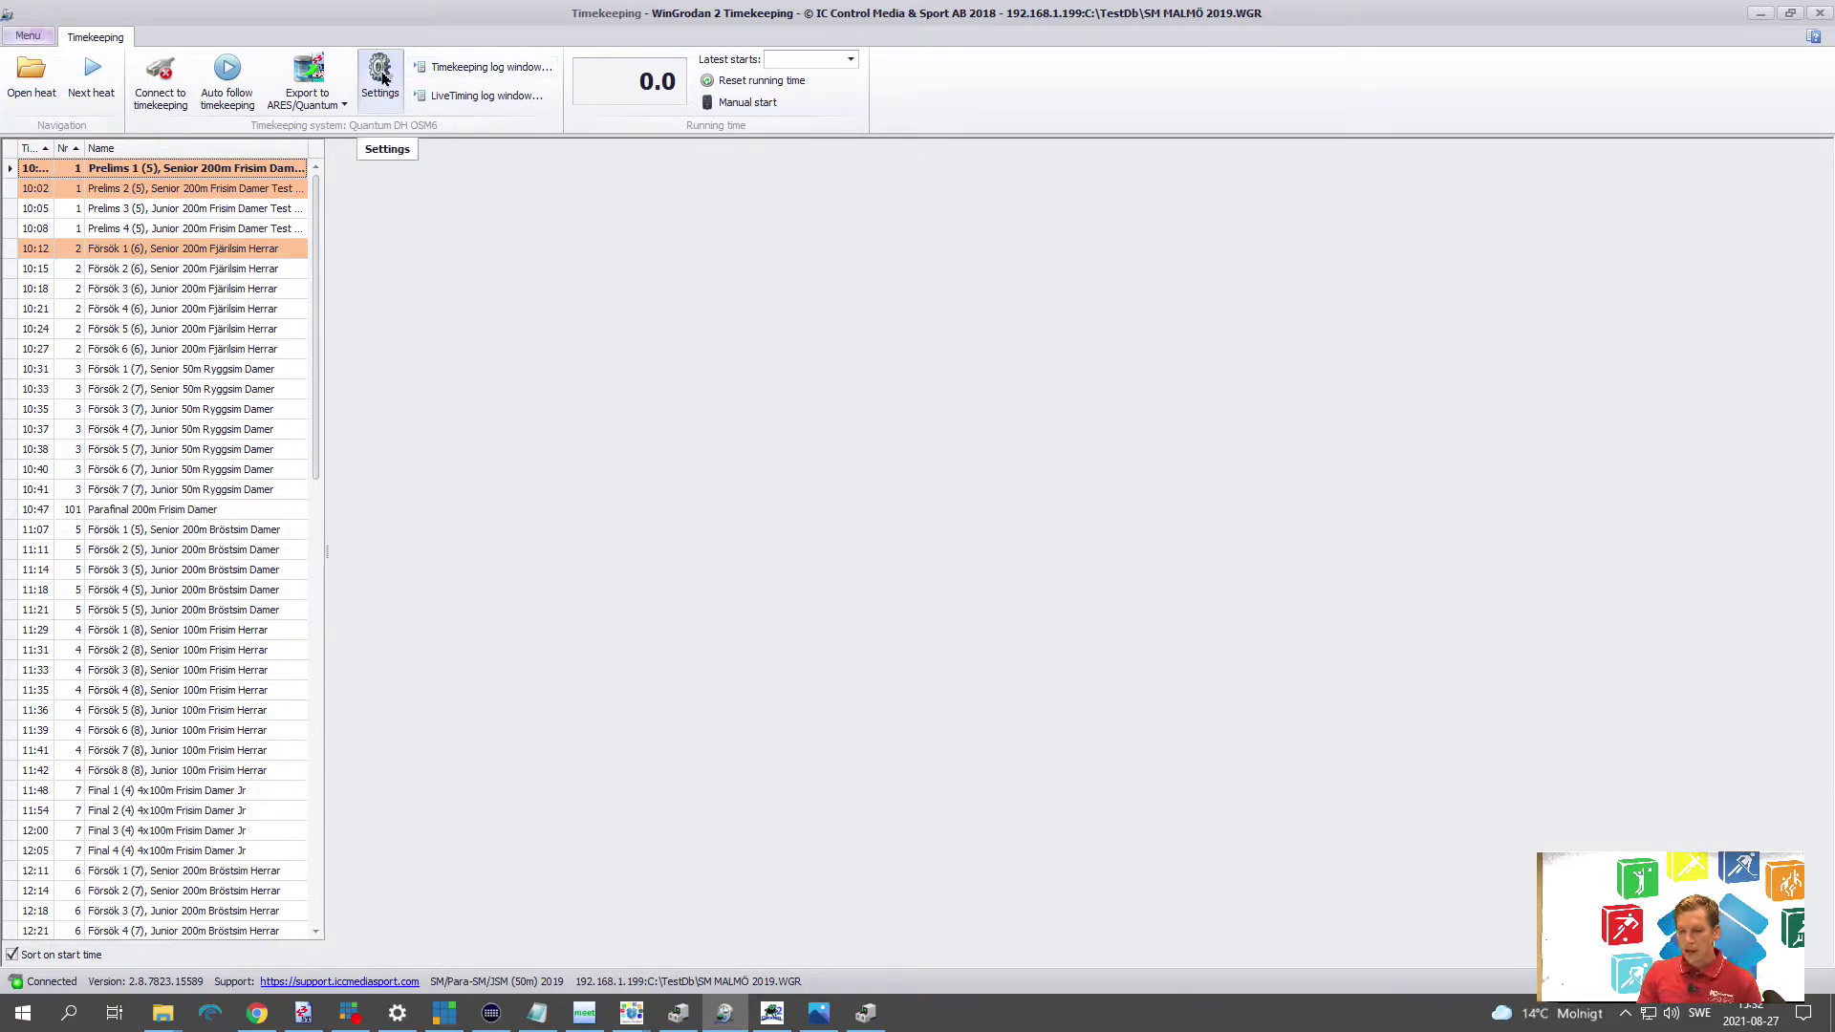
Choose Quantum DH OSM6 as the timekeeping system in the timekeeping settings
click(380, 74)
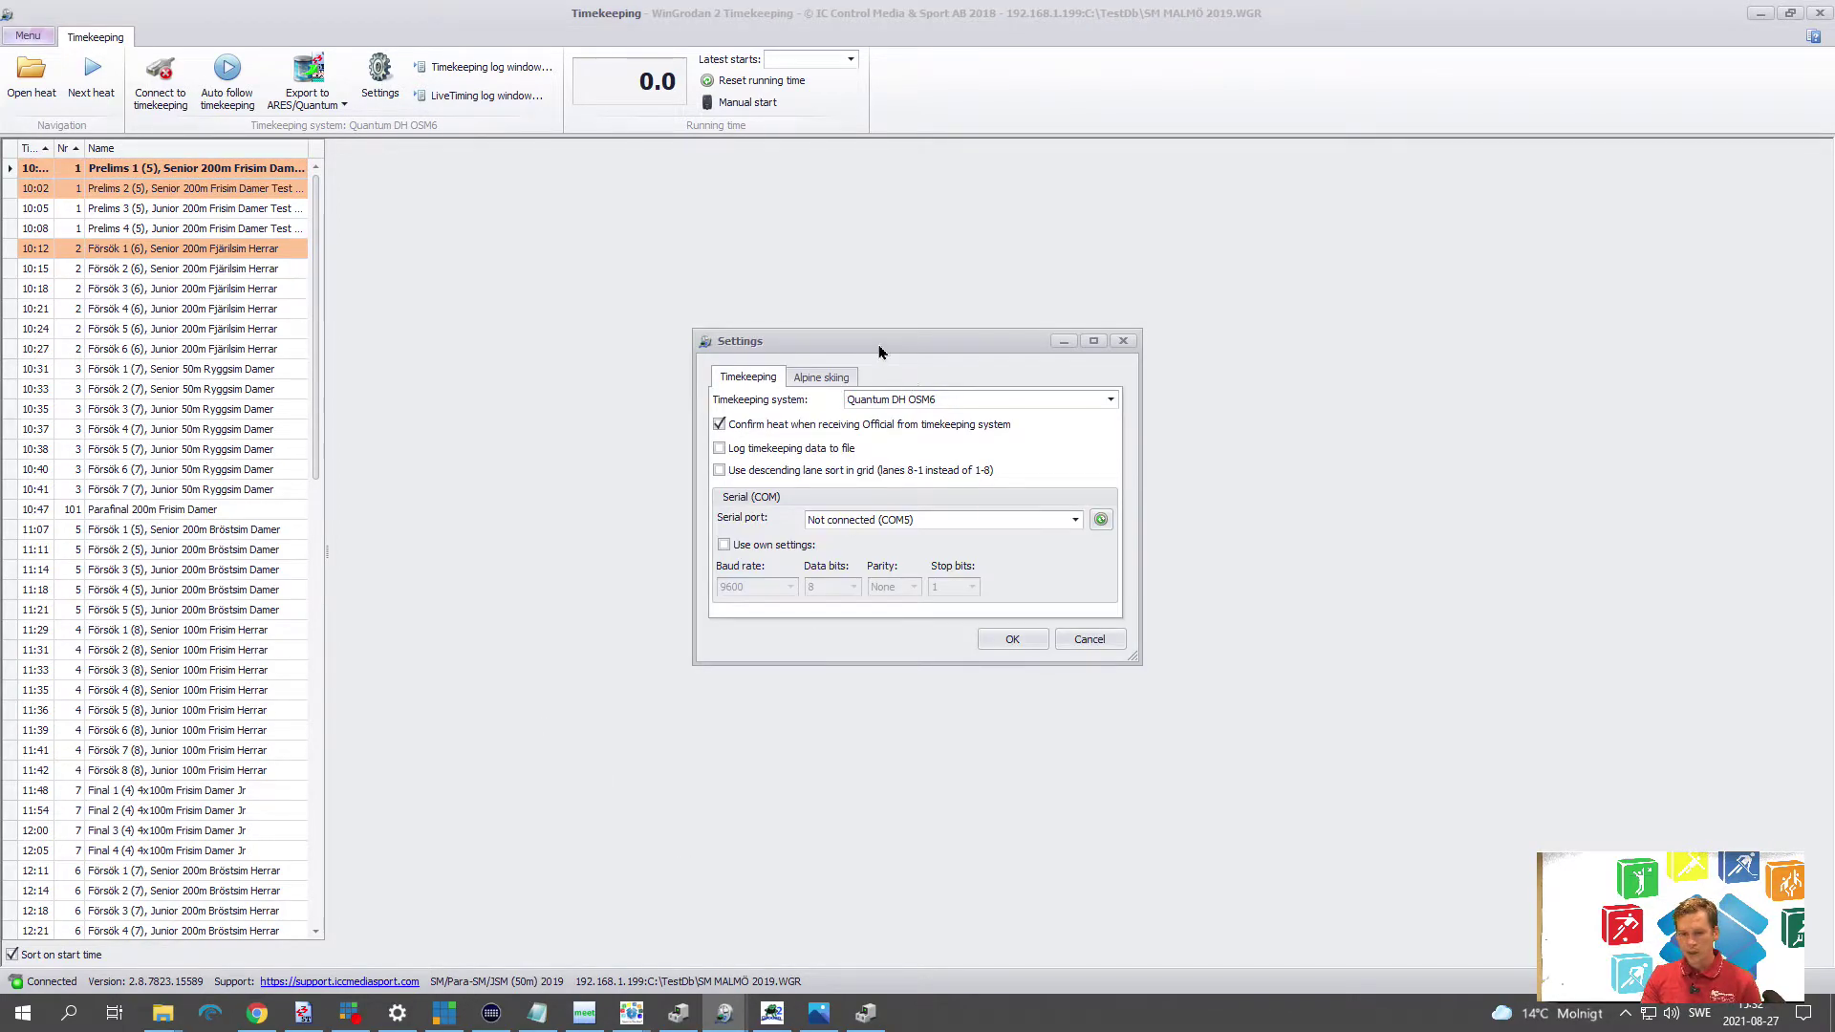
drag(860, 340, 823, 310)
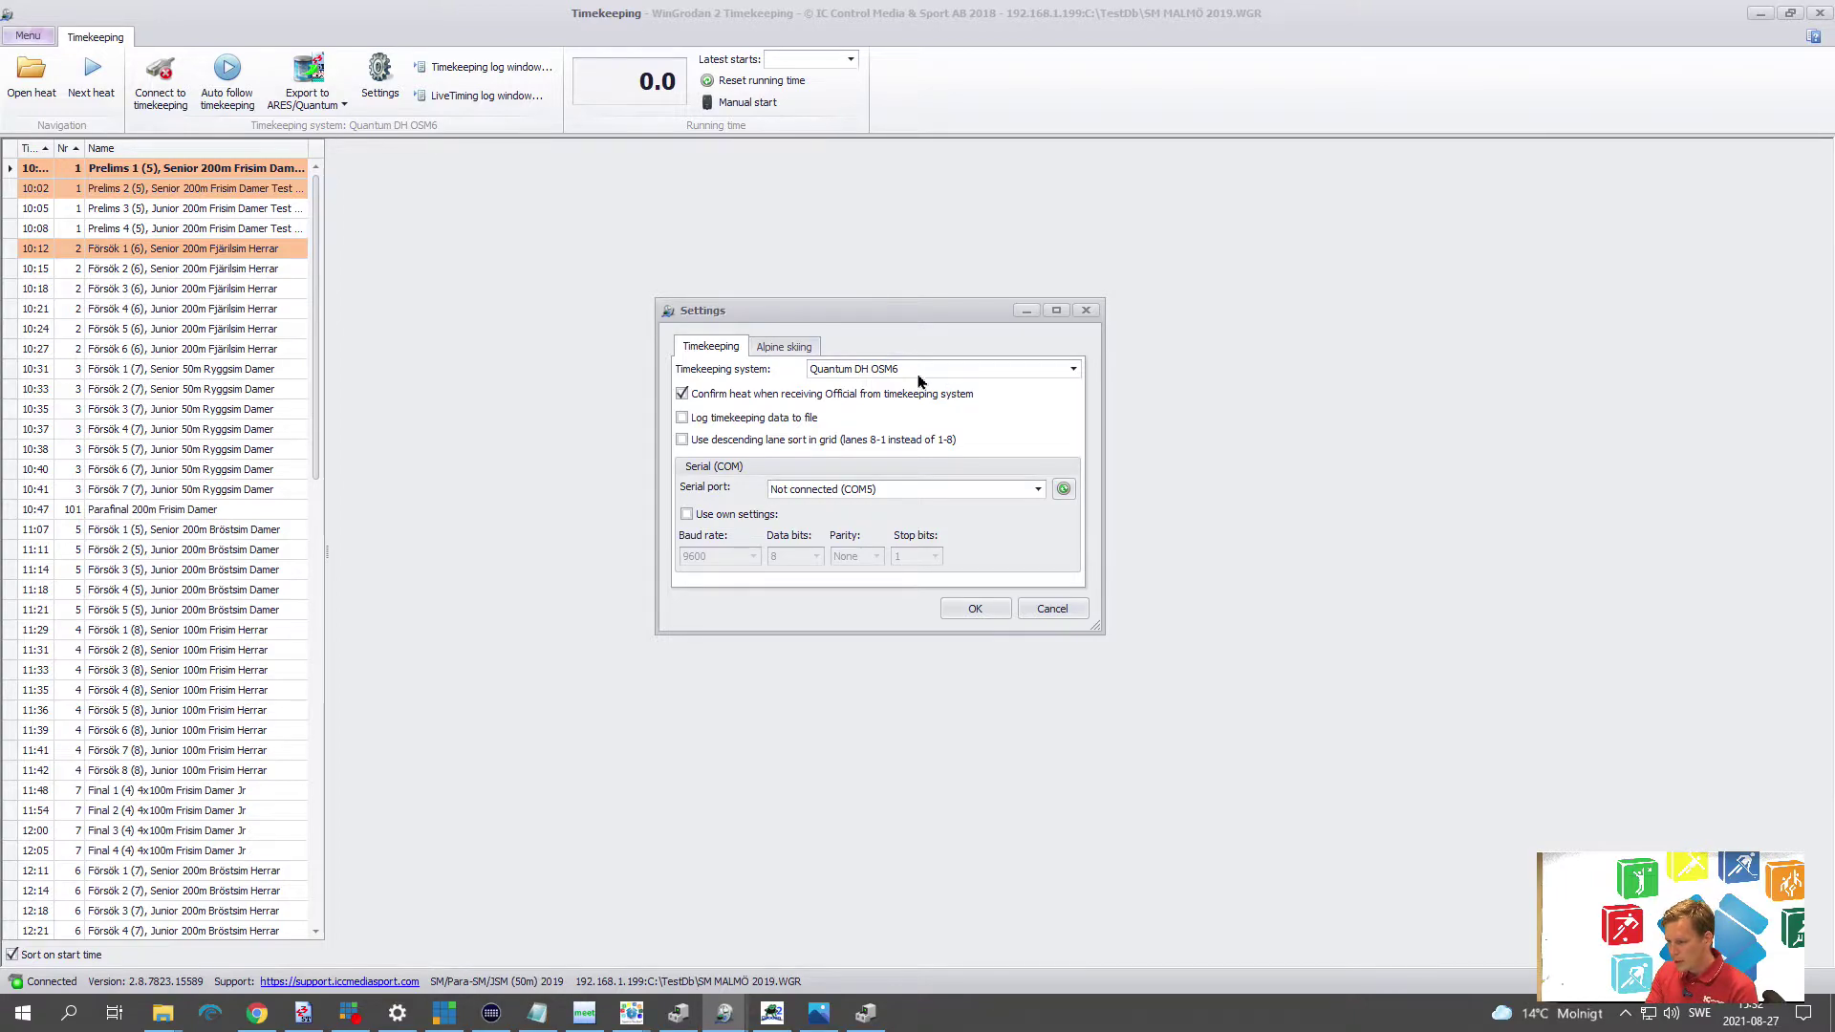
click(820, 371)
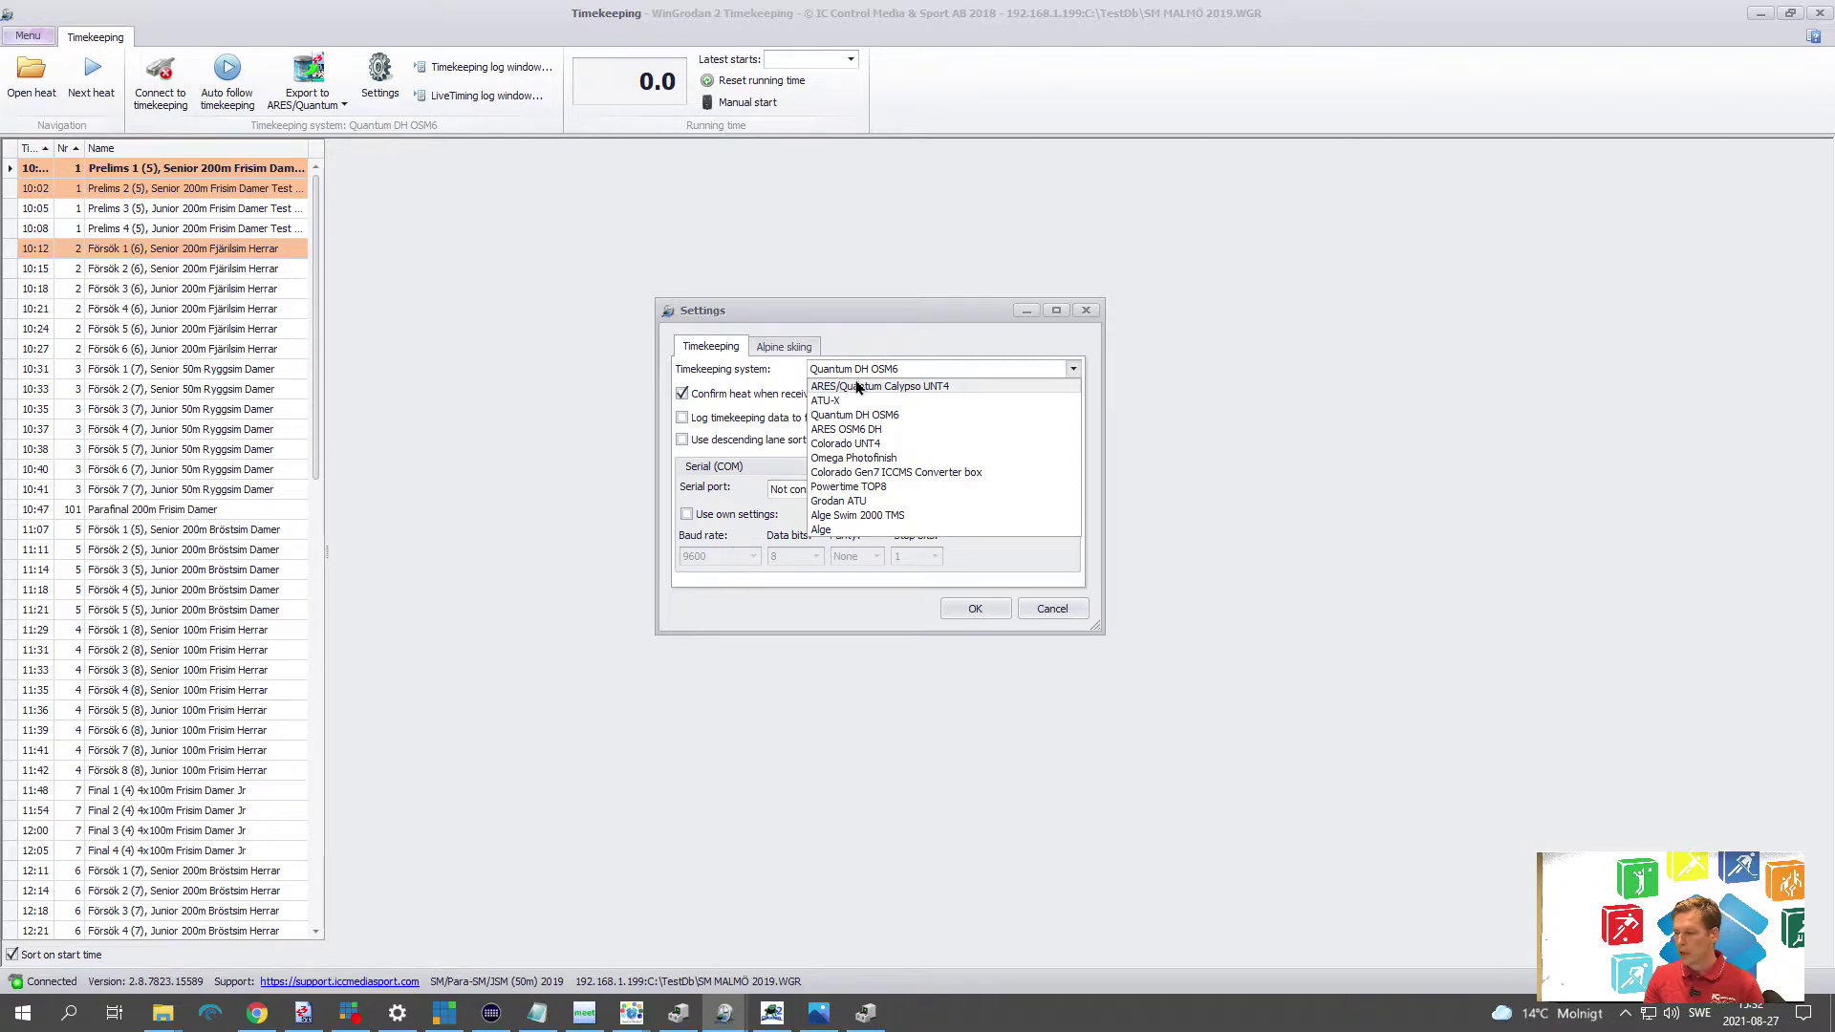
click(903, 418)
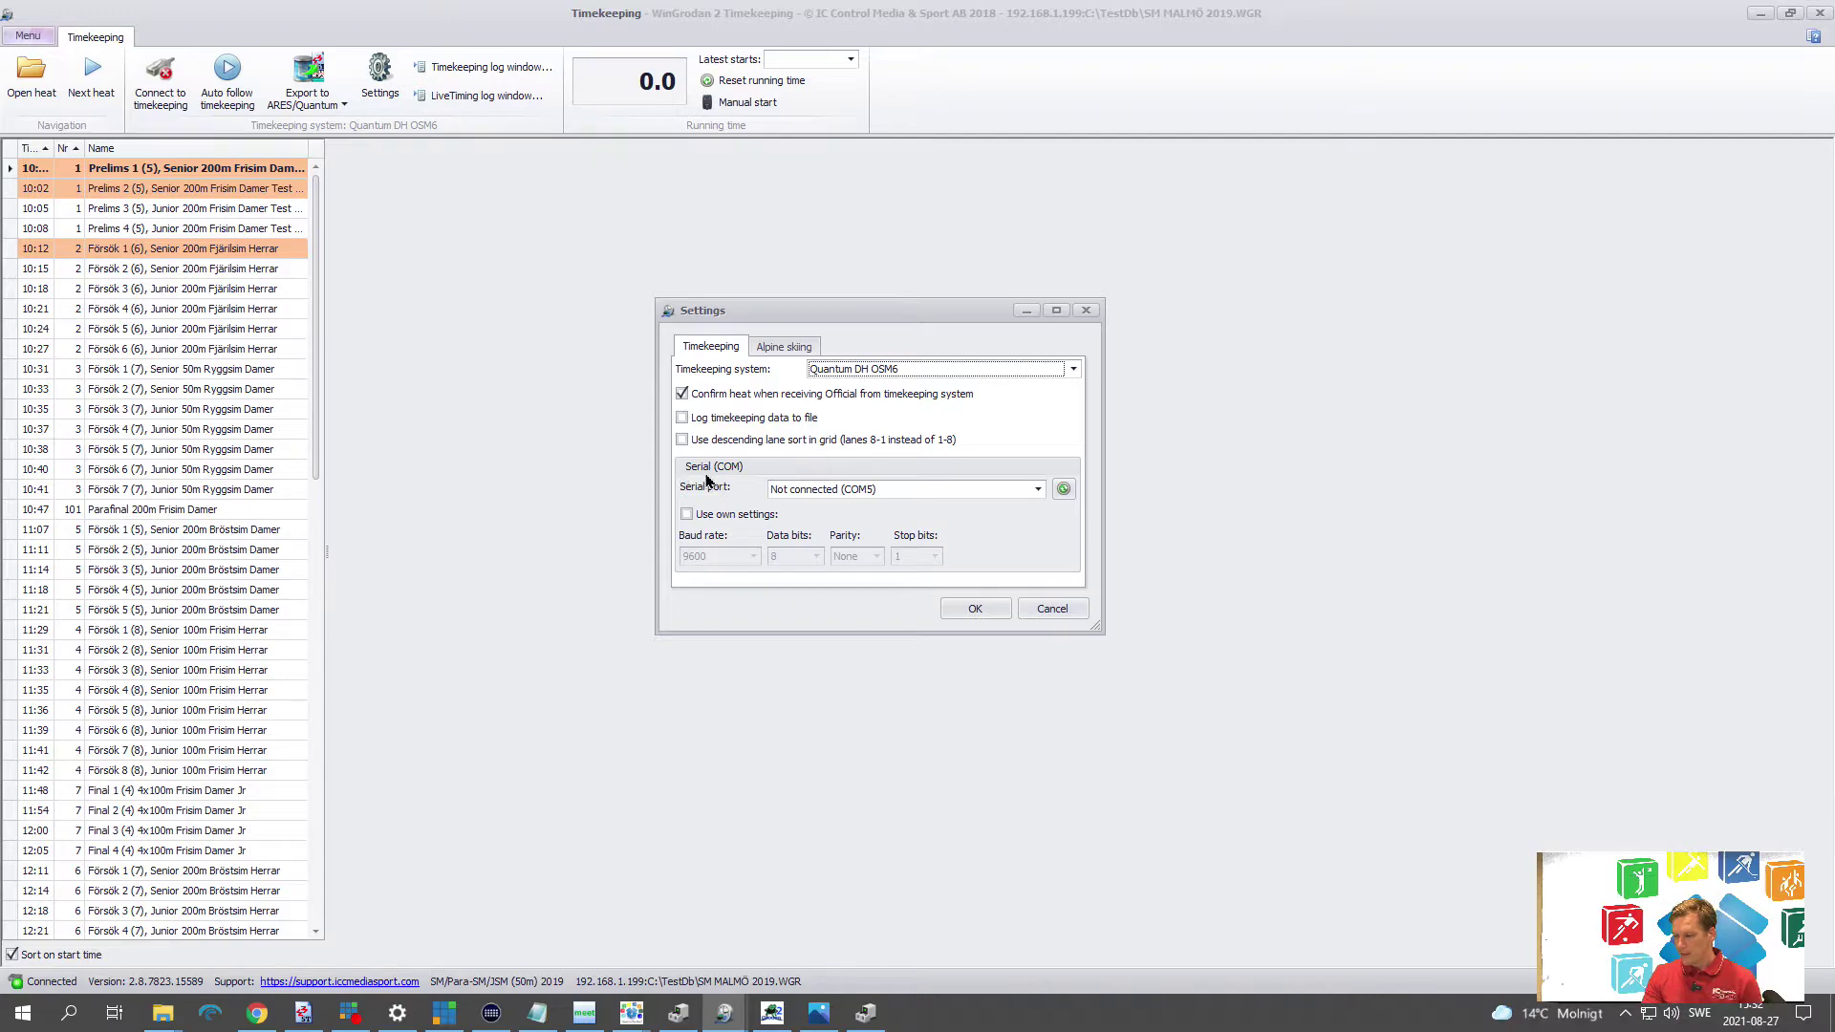
Check the port number in Device Manager, set the timekeeping serial port to USB Serial Port (COM10), and save the settings
click(867, 1013)
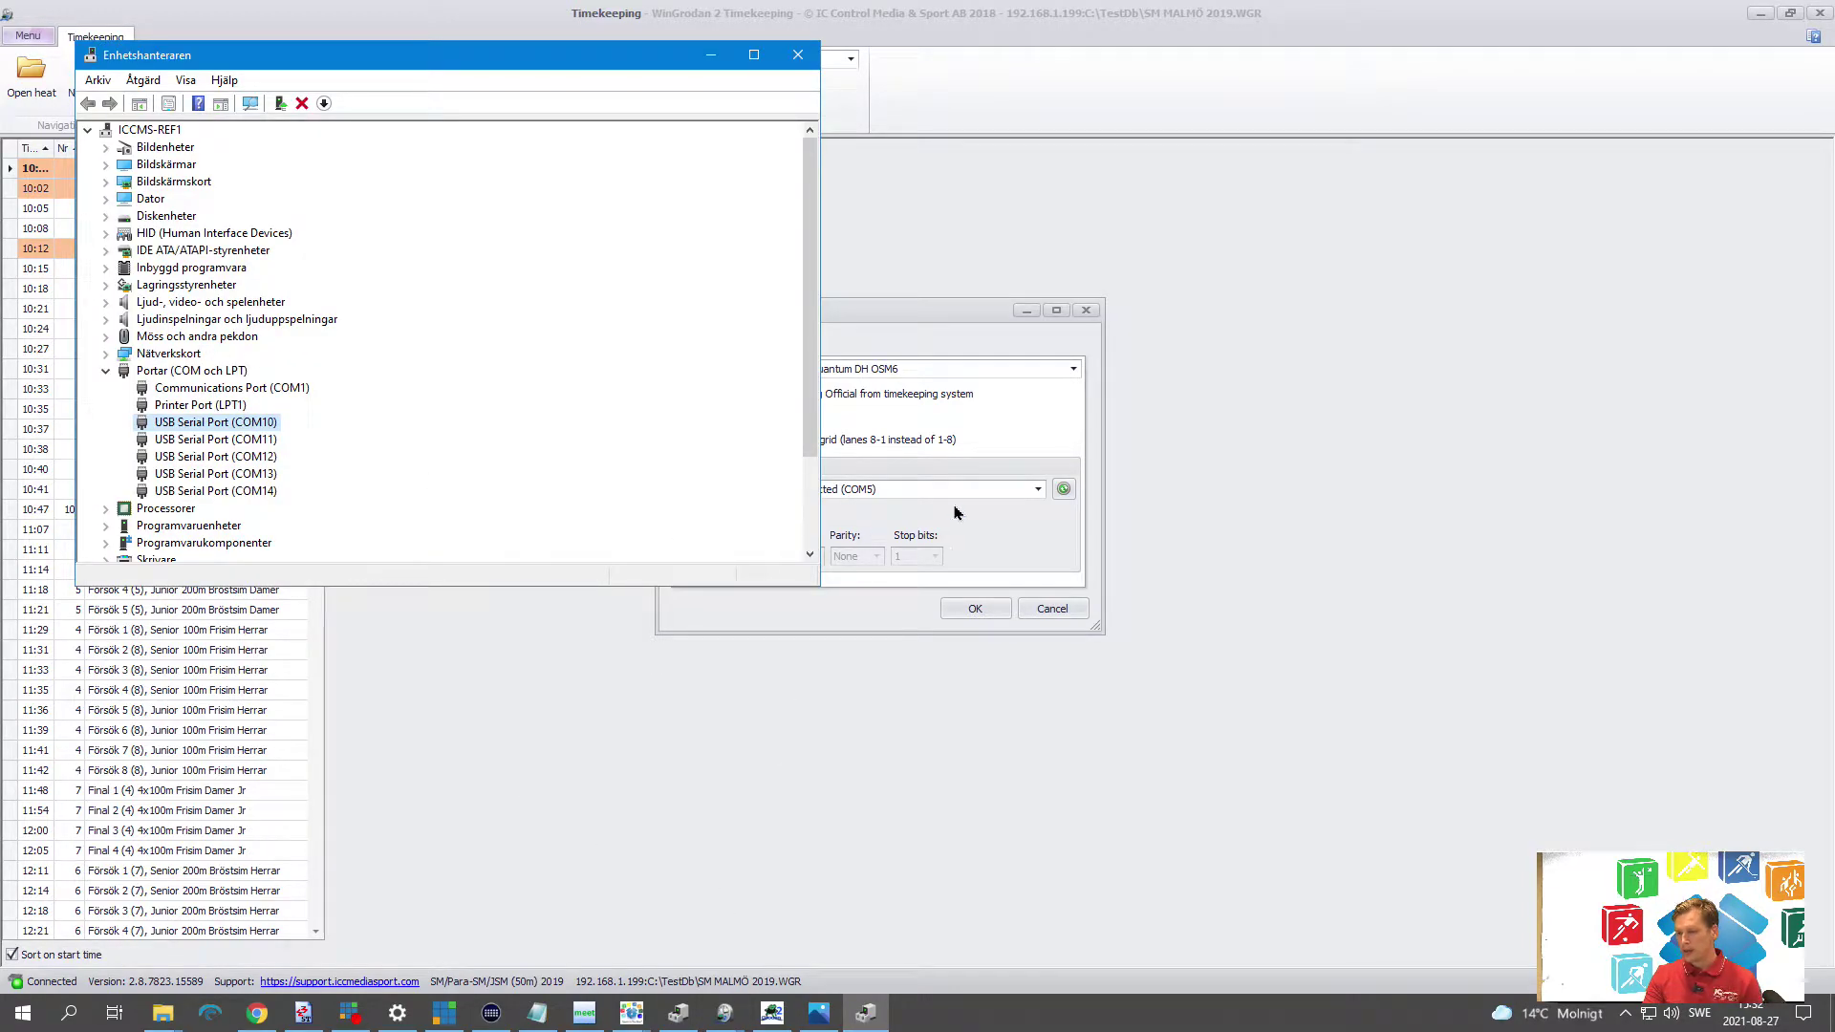
click(986, 492)
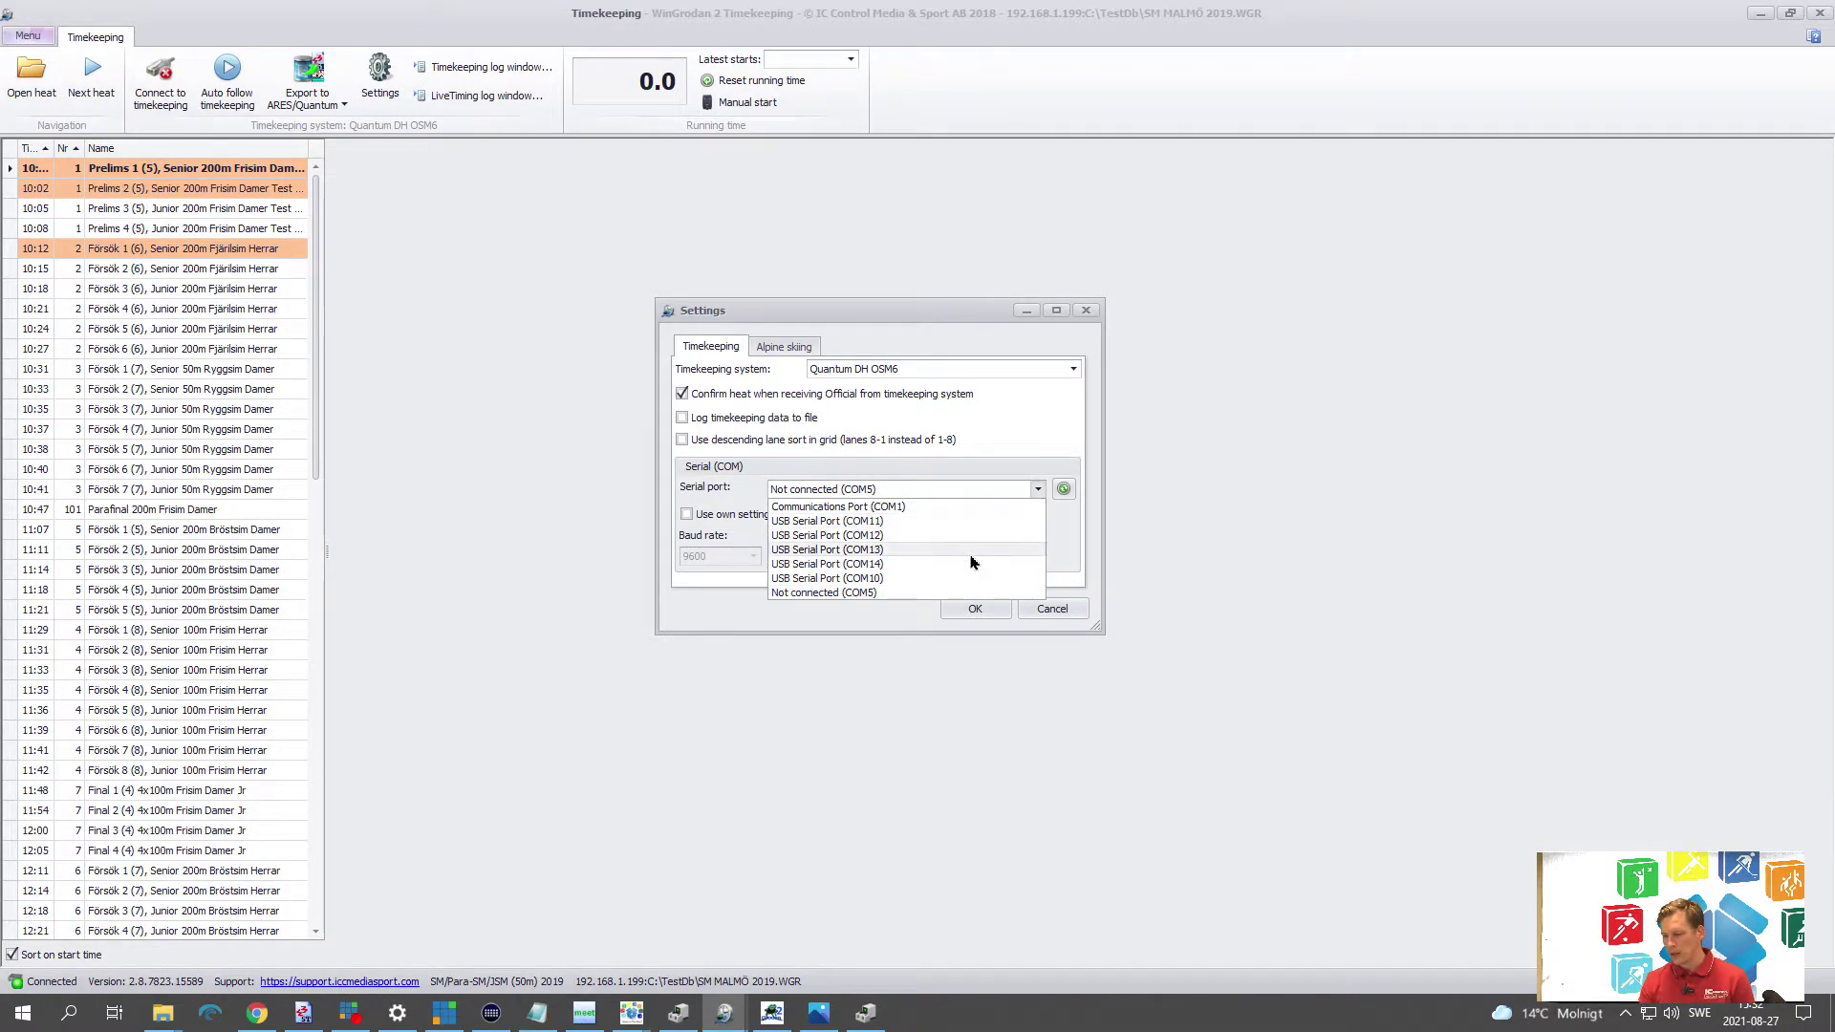
click(858, 579)
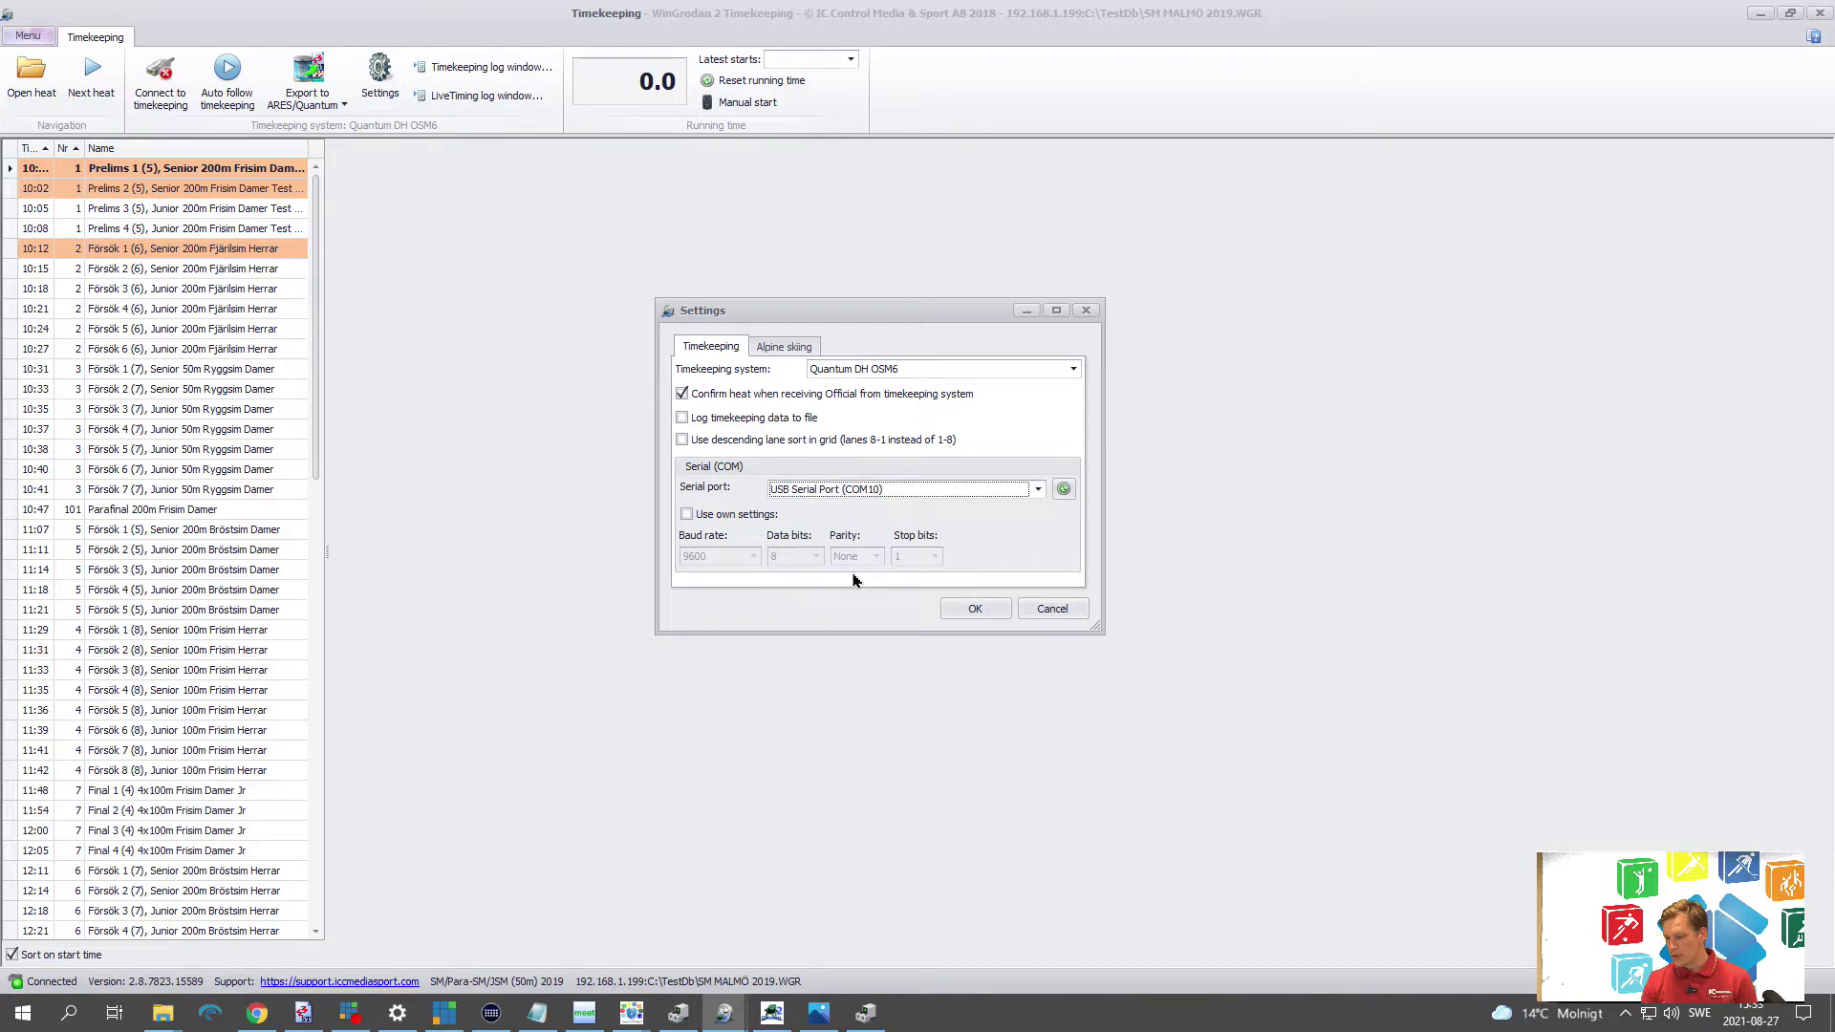
click(973, 612)
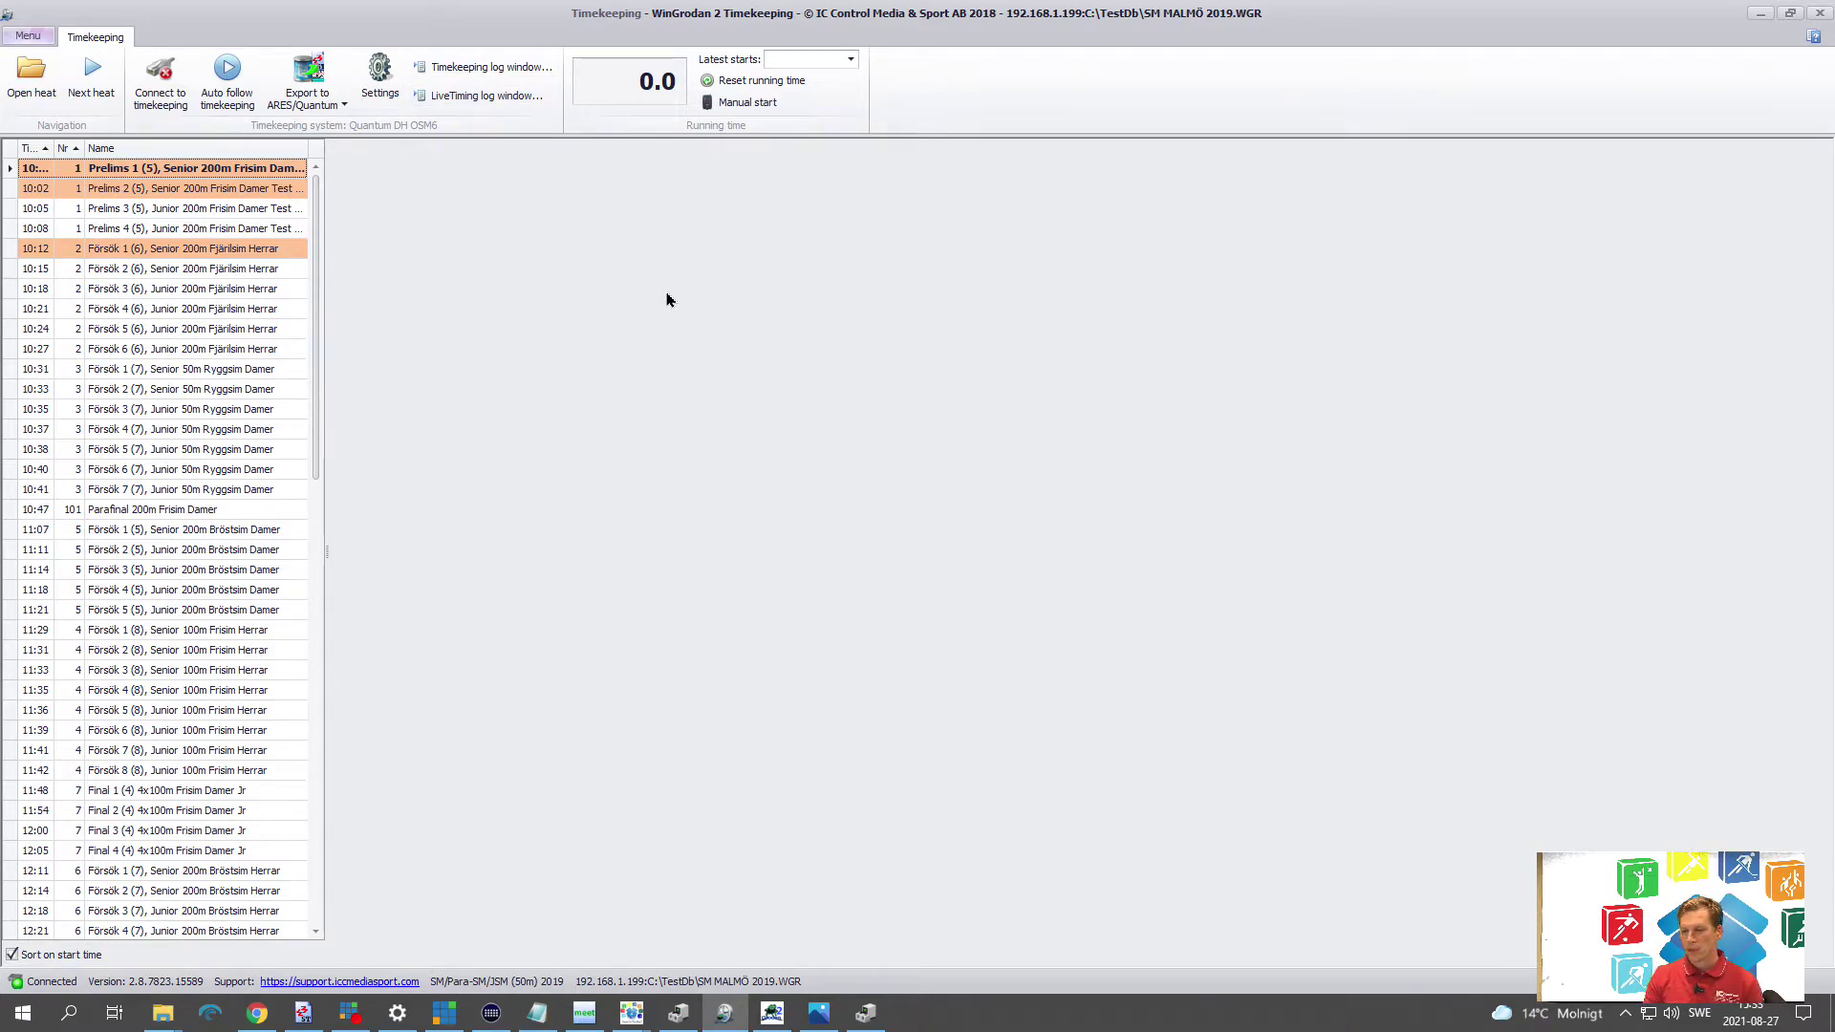
Connect WinGrodan to the timekeeping system
click(169, 82)
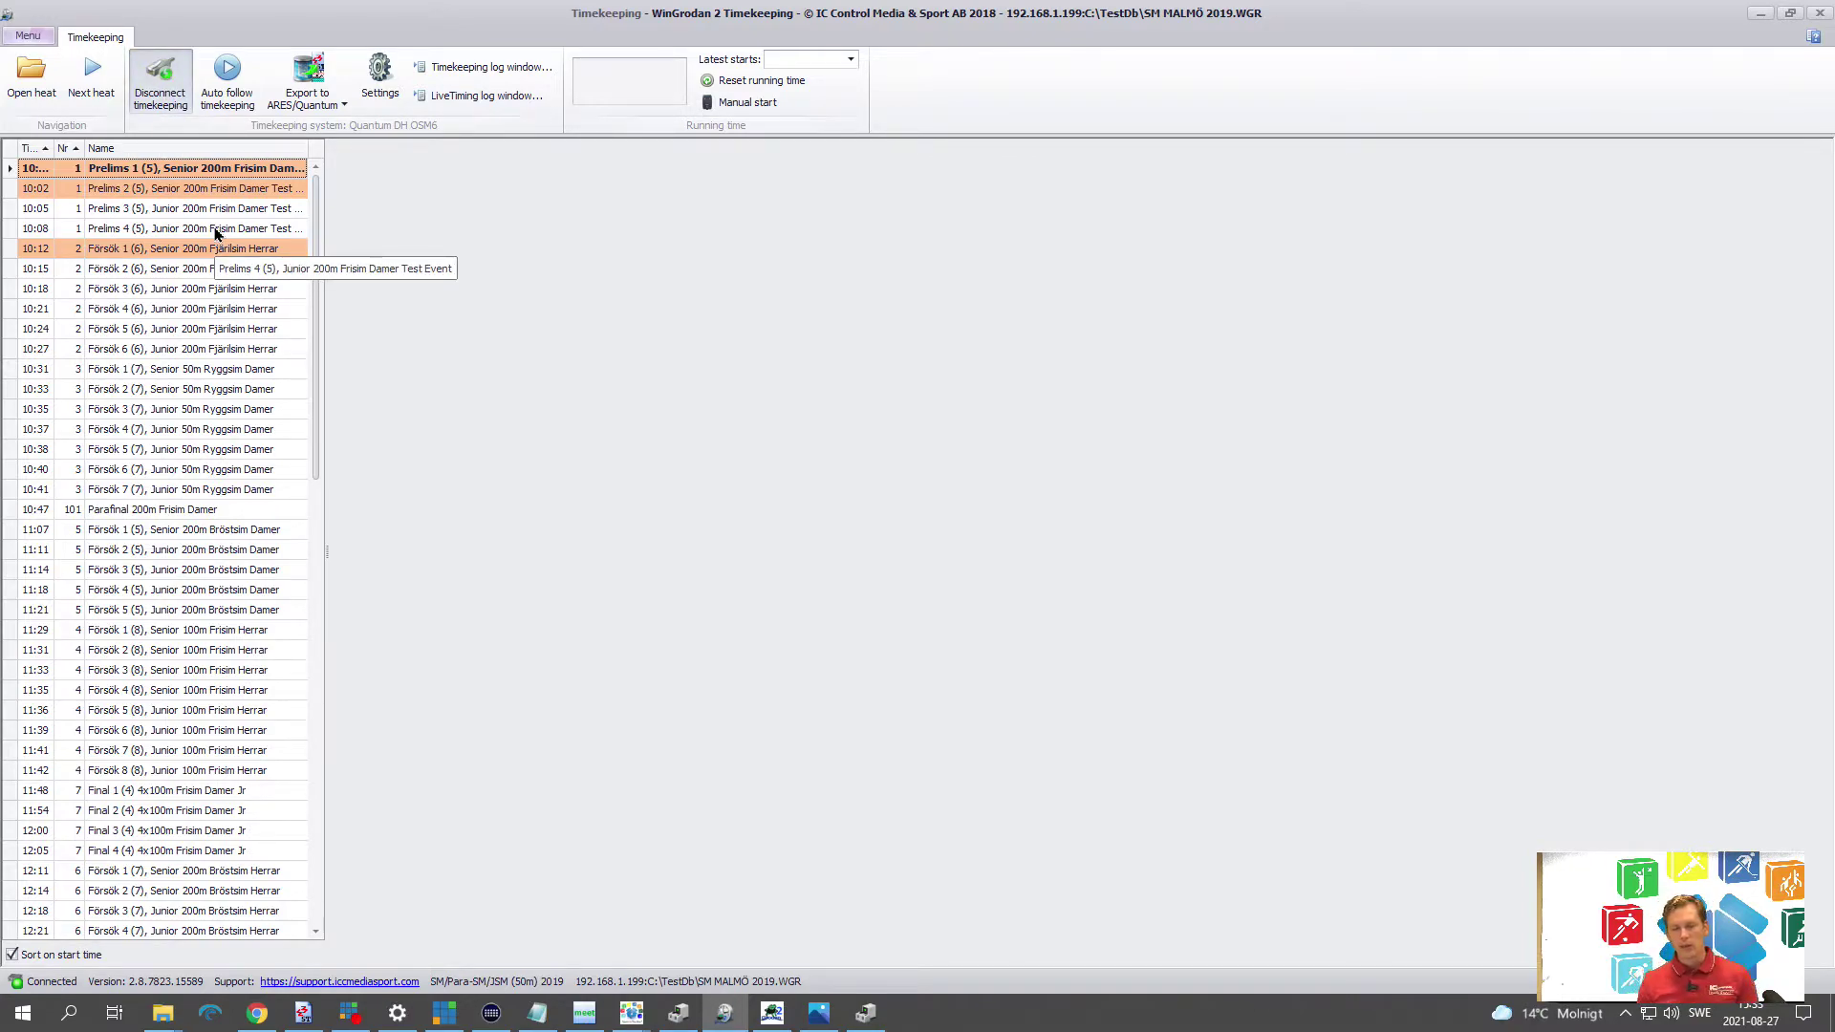
click(159, 93)
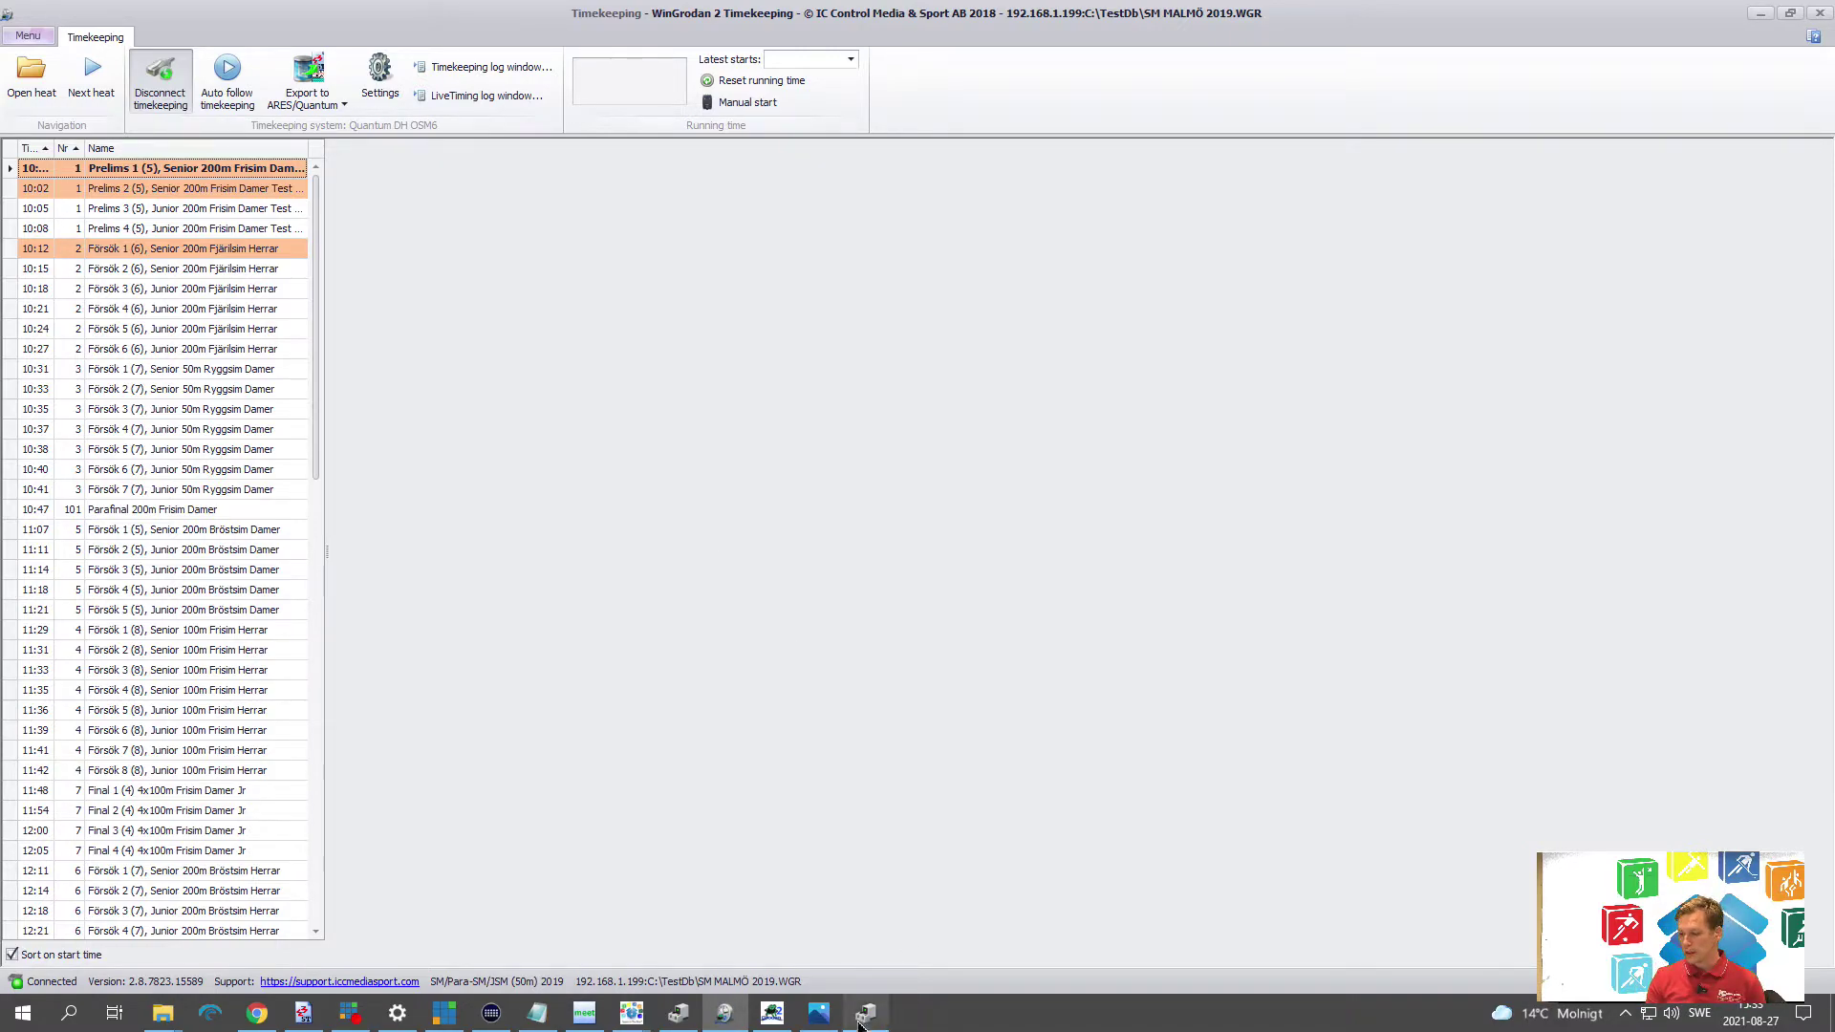
Switch to Quantum-AQ Swimming and enter race mode
mouse_move(692, 992)
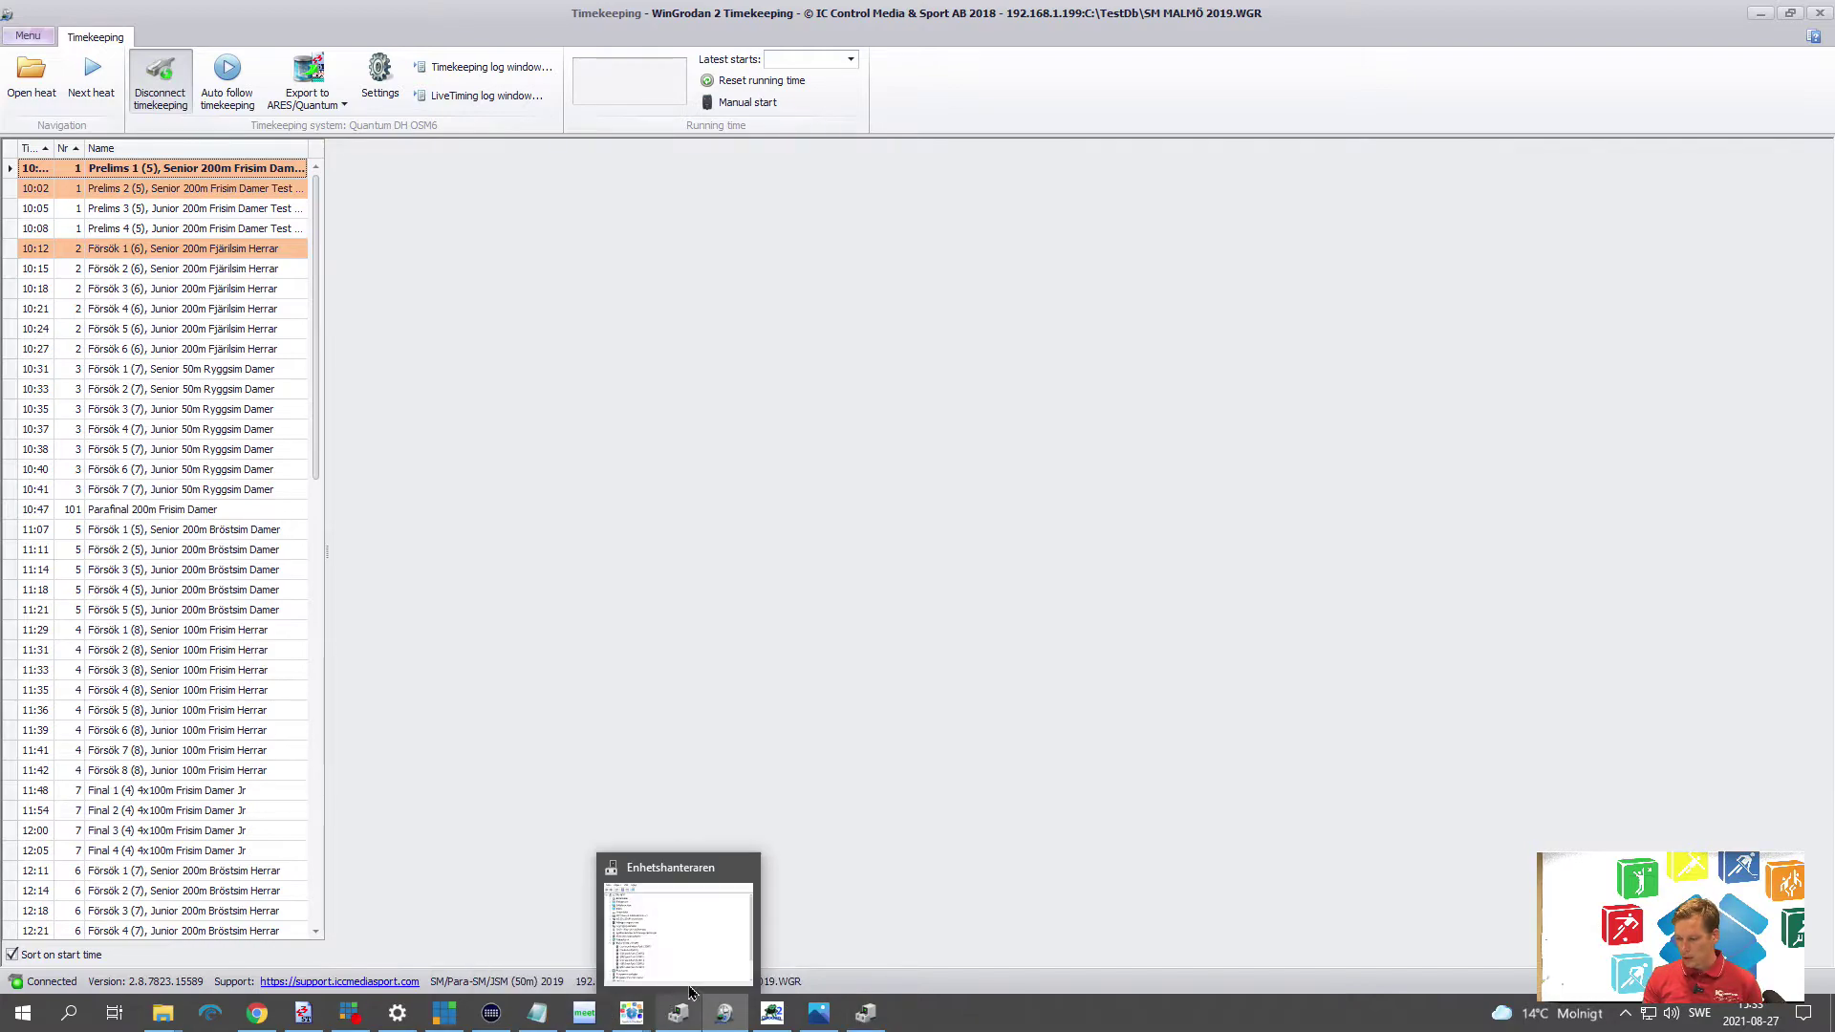
click(304, 1015)
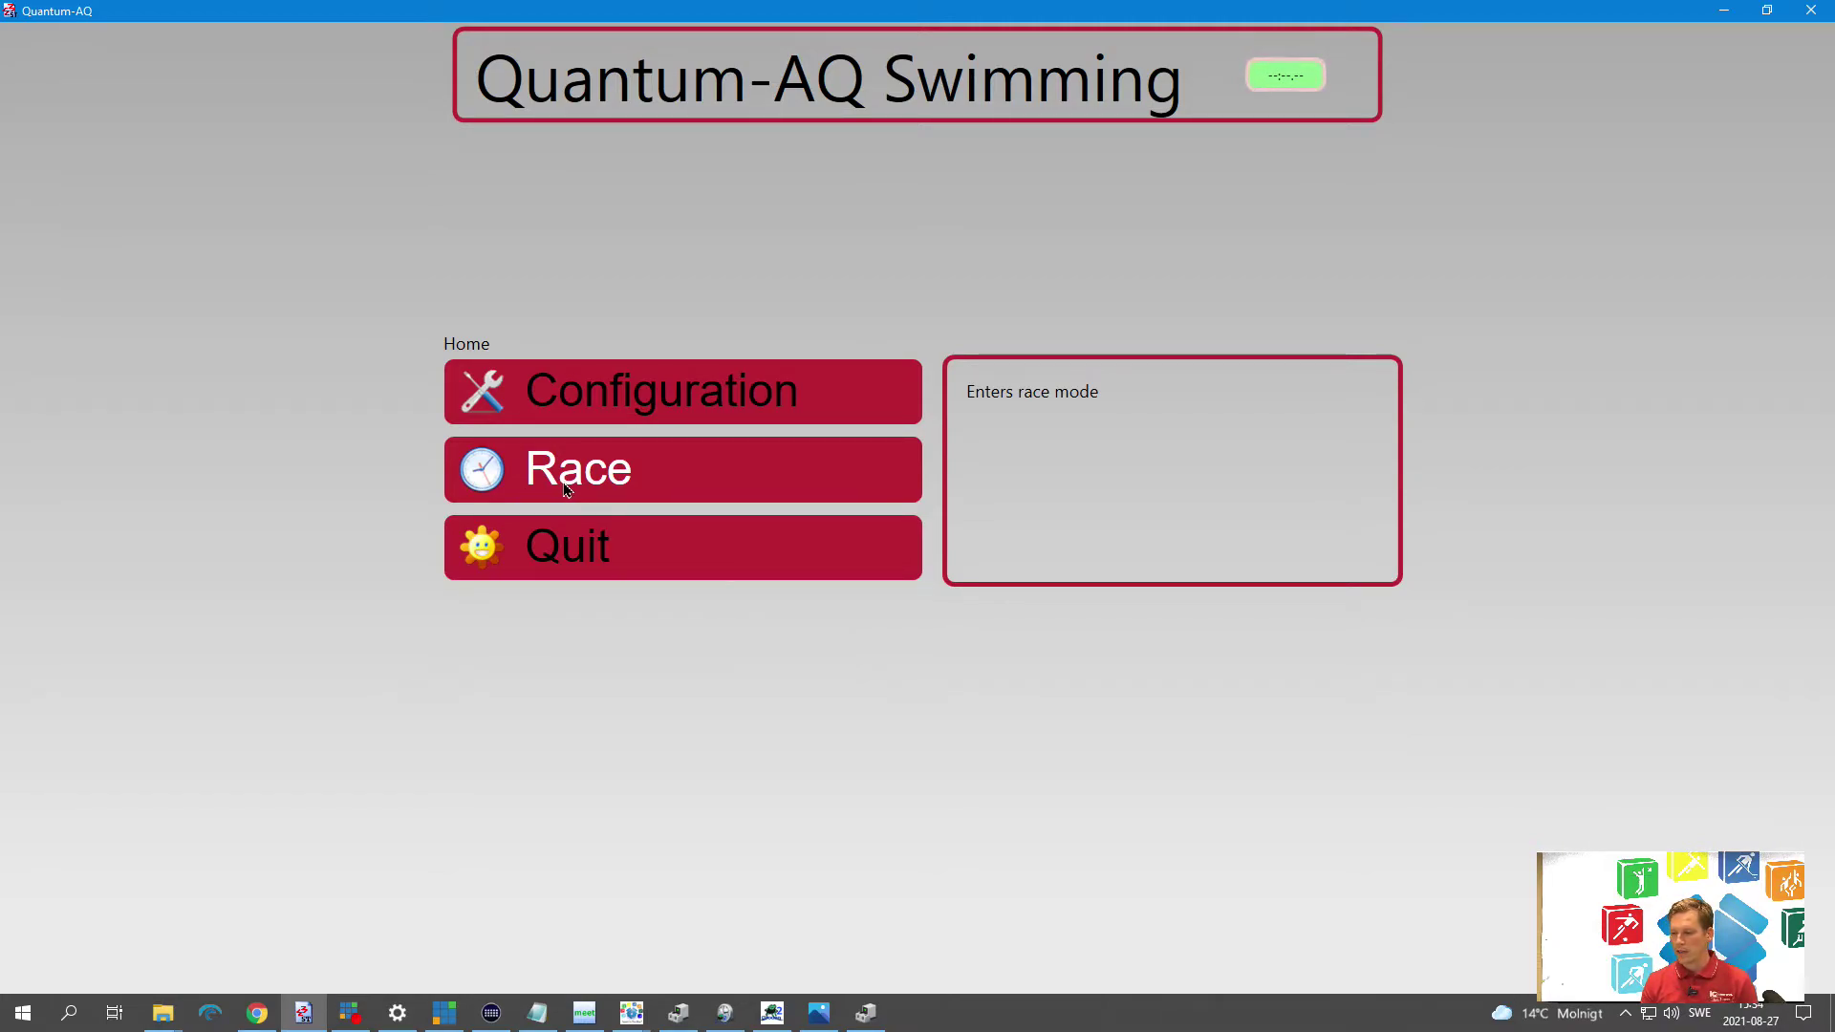
click(723, 493)
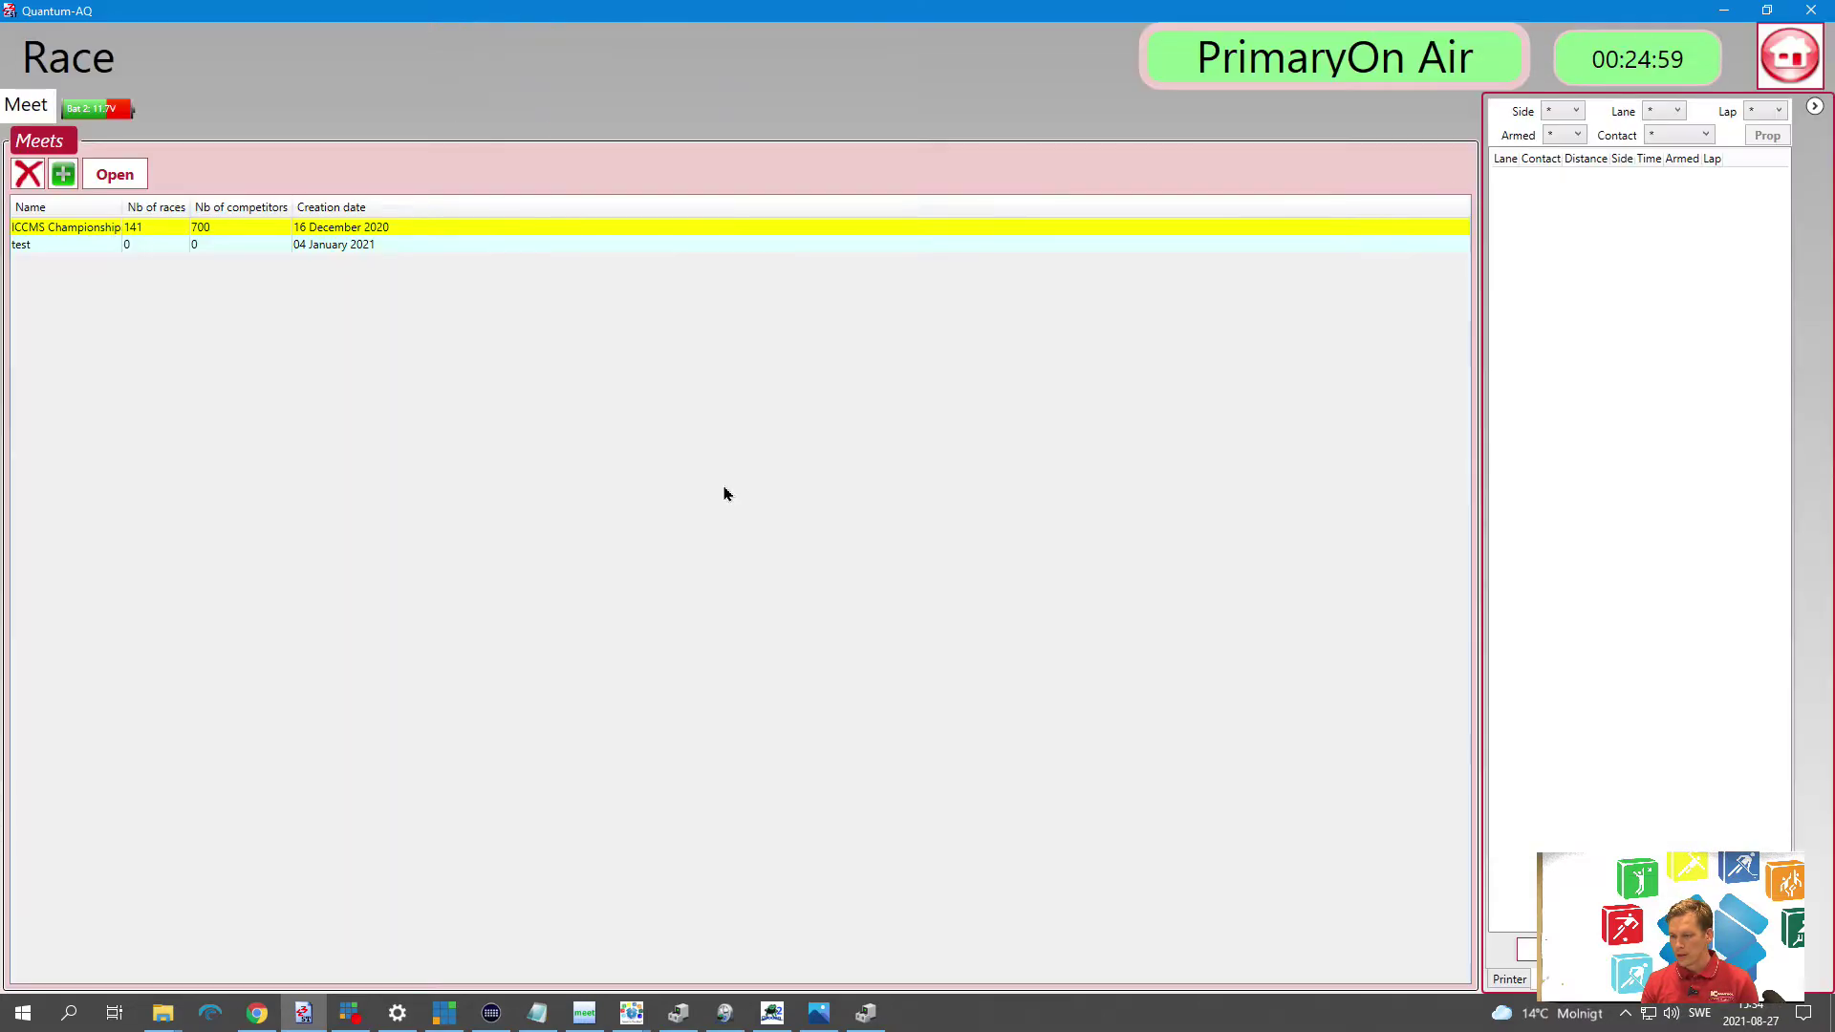
View the heats of event 38 in the ICCMS Championship meet and return to the home screen
click(98, 229)
click(118, 181)
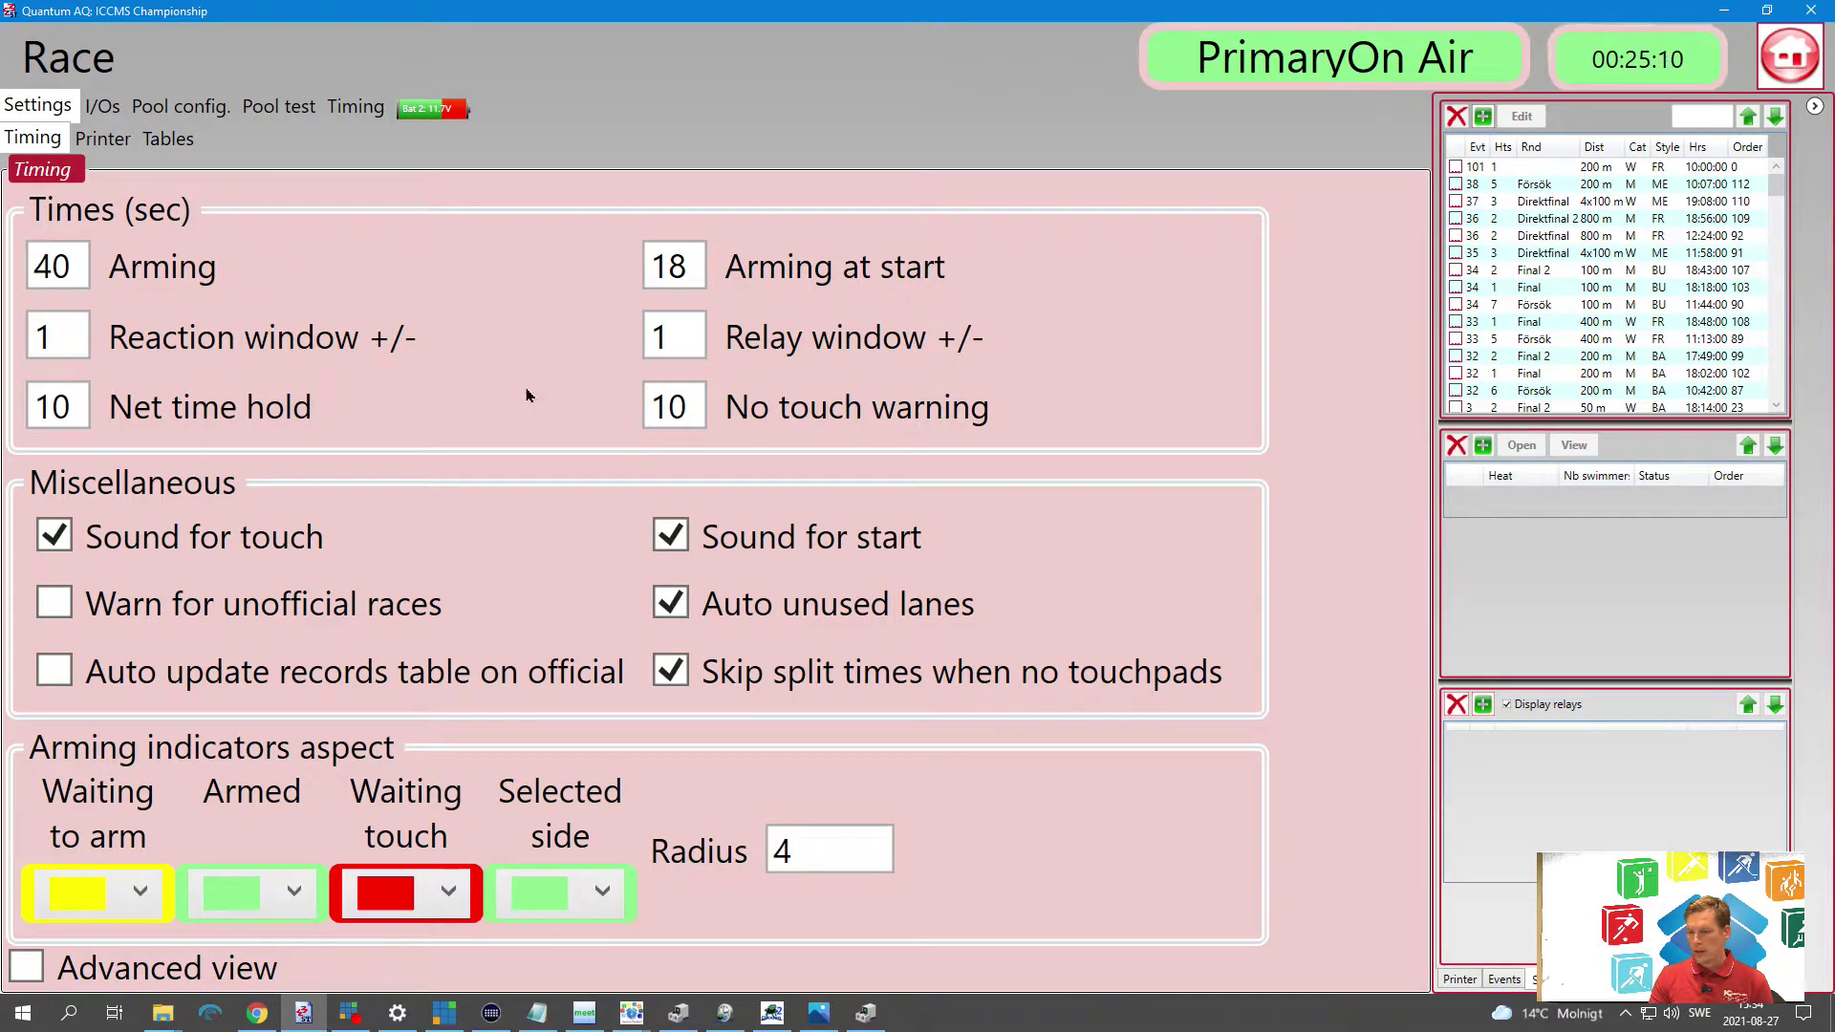
click(1579, 188)
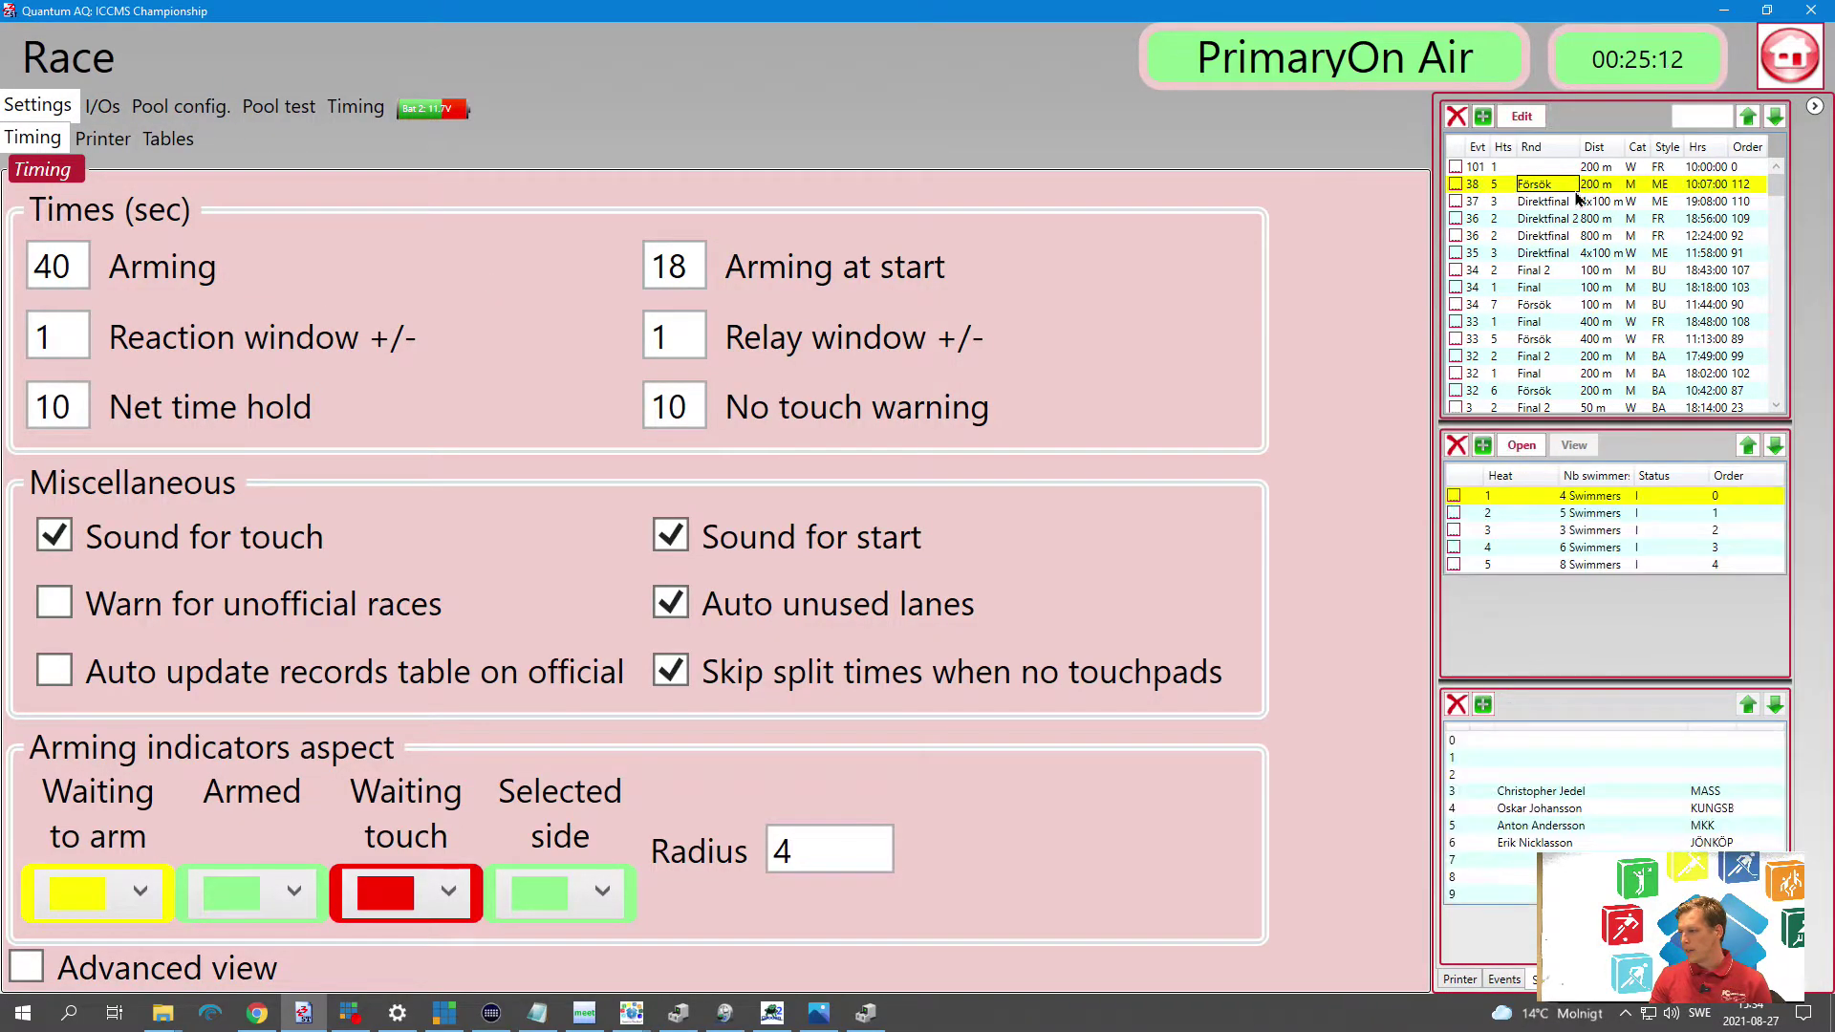
scroll(1548, 229, down, 1)
scroll(1546, 245, up, 1)
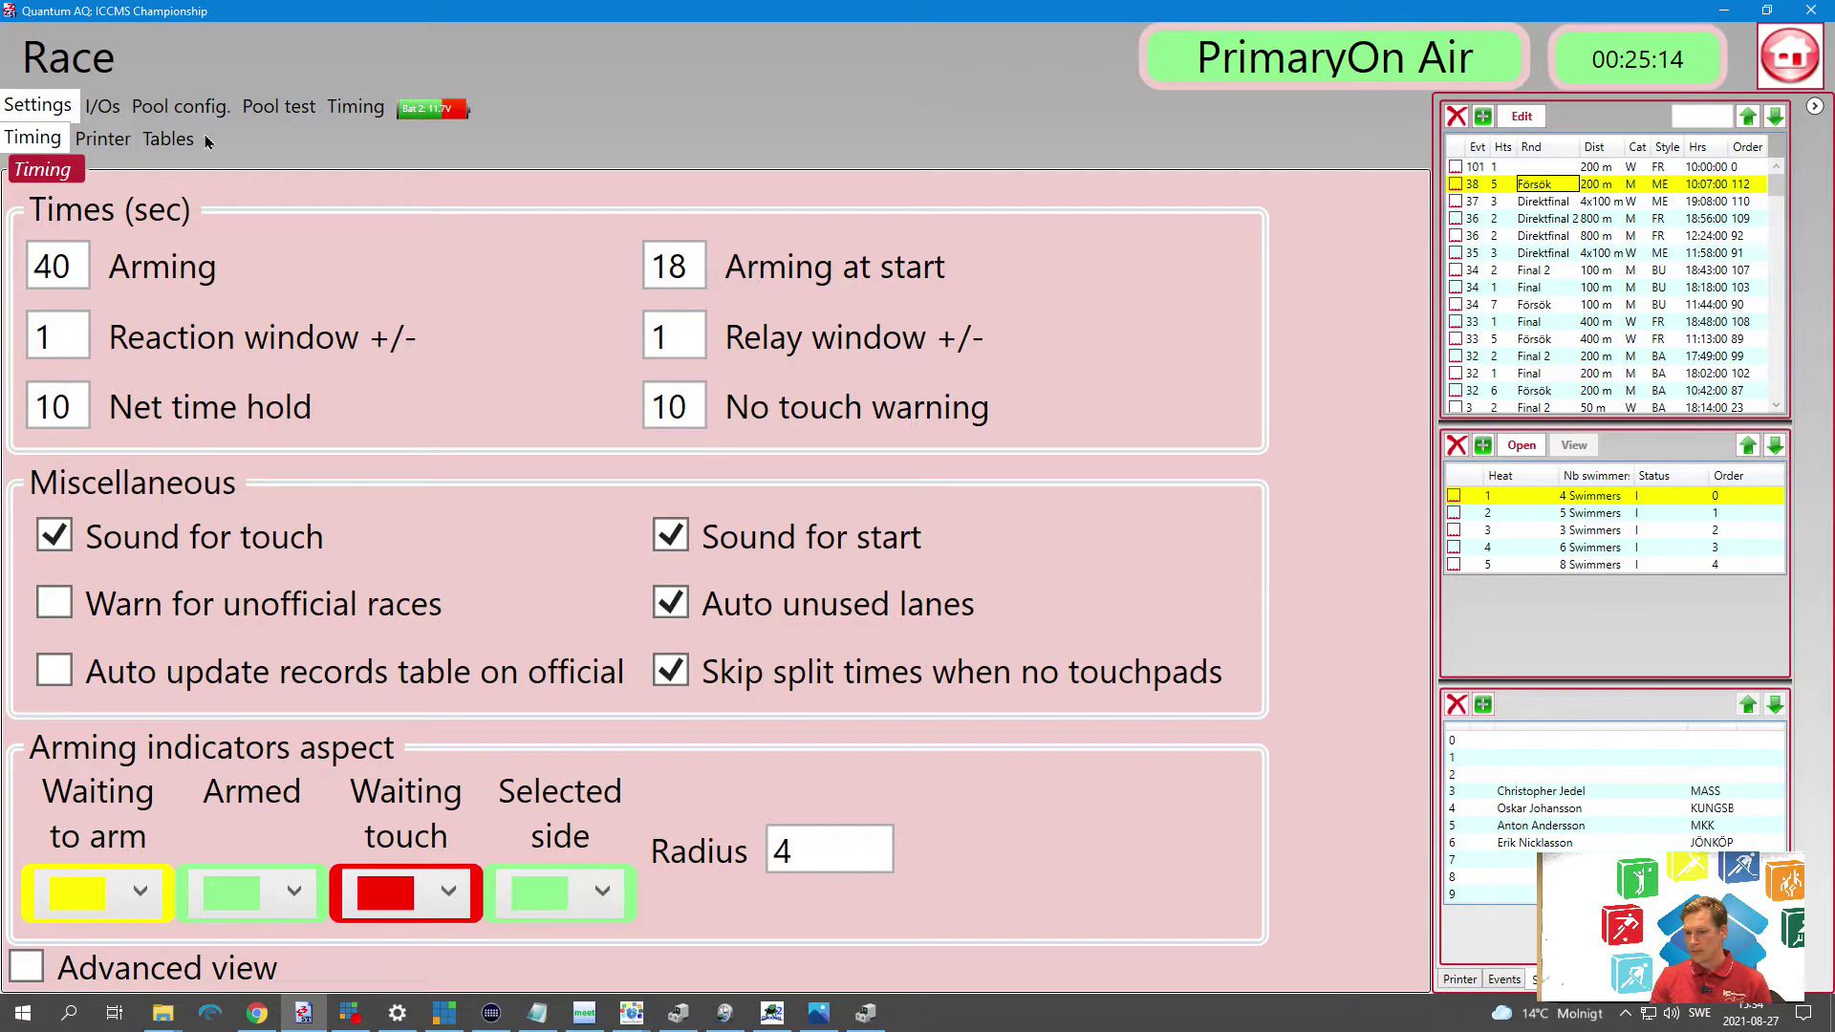
key(Escape)
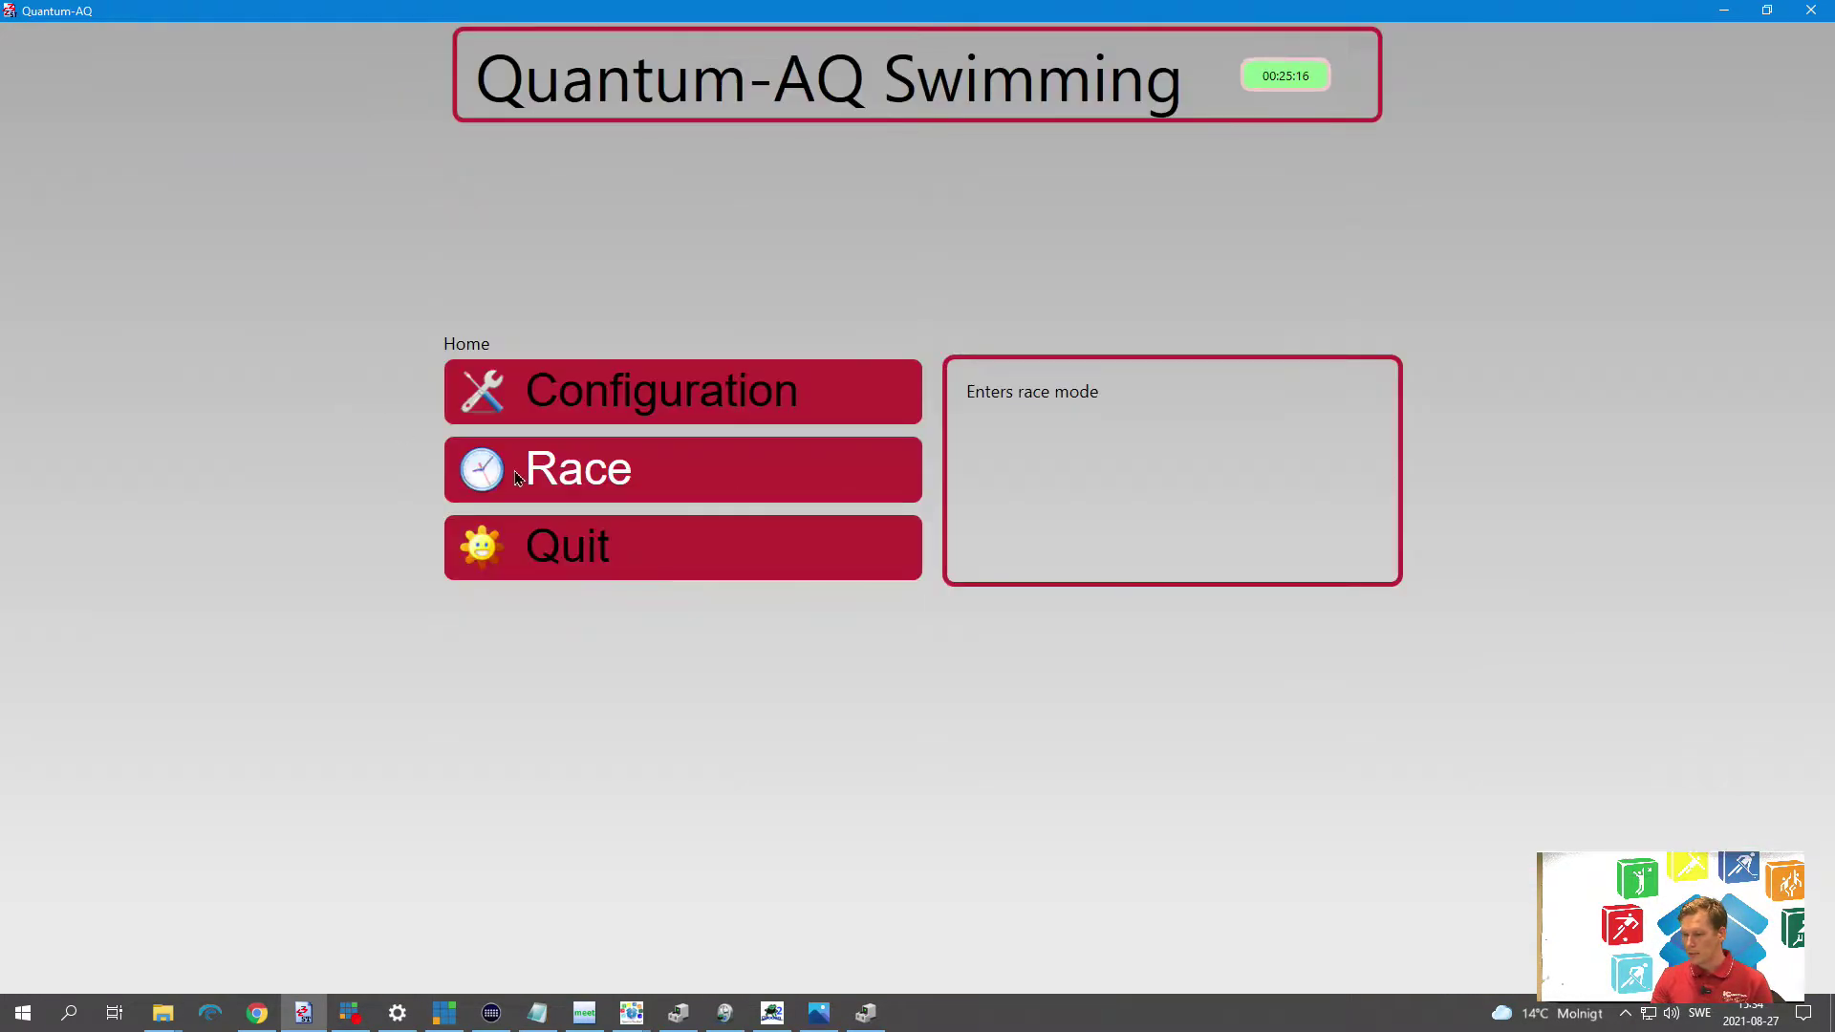
Enter race mode again and create a new meet named TestDemo
click(598, 473)
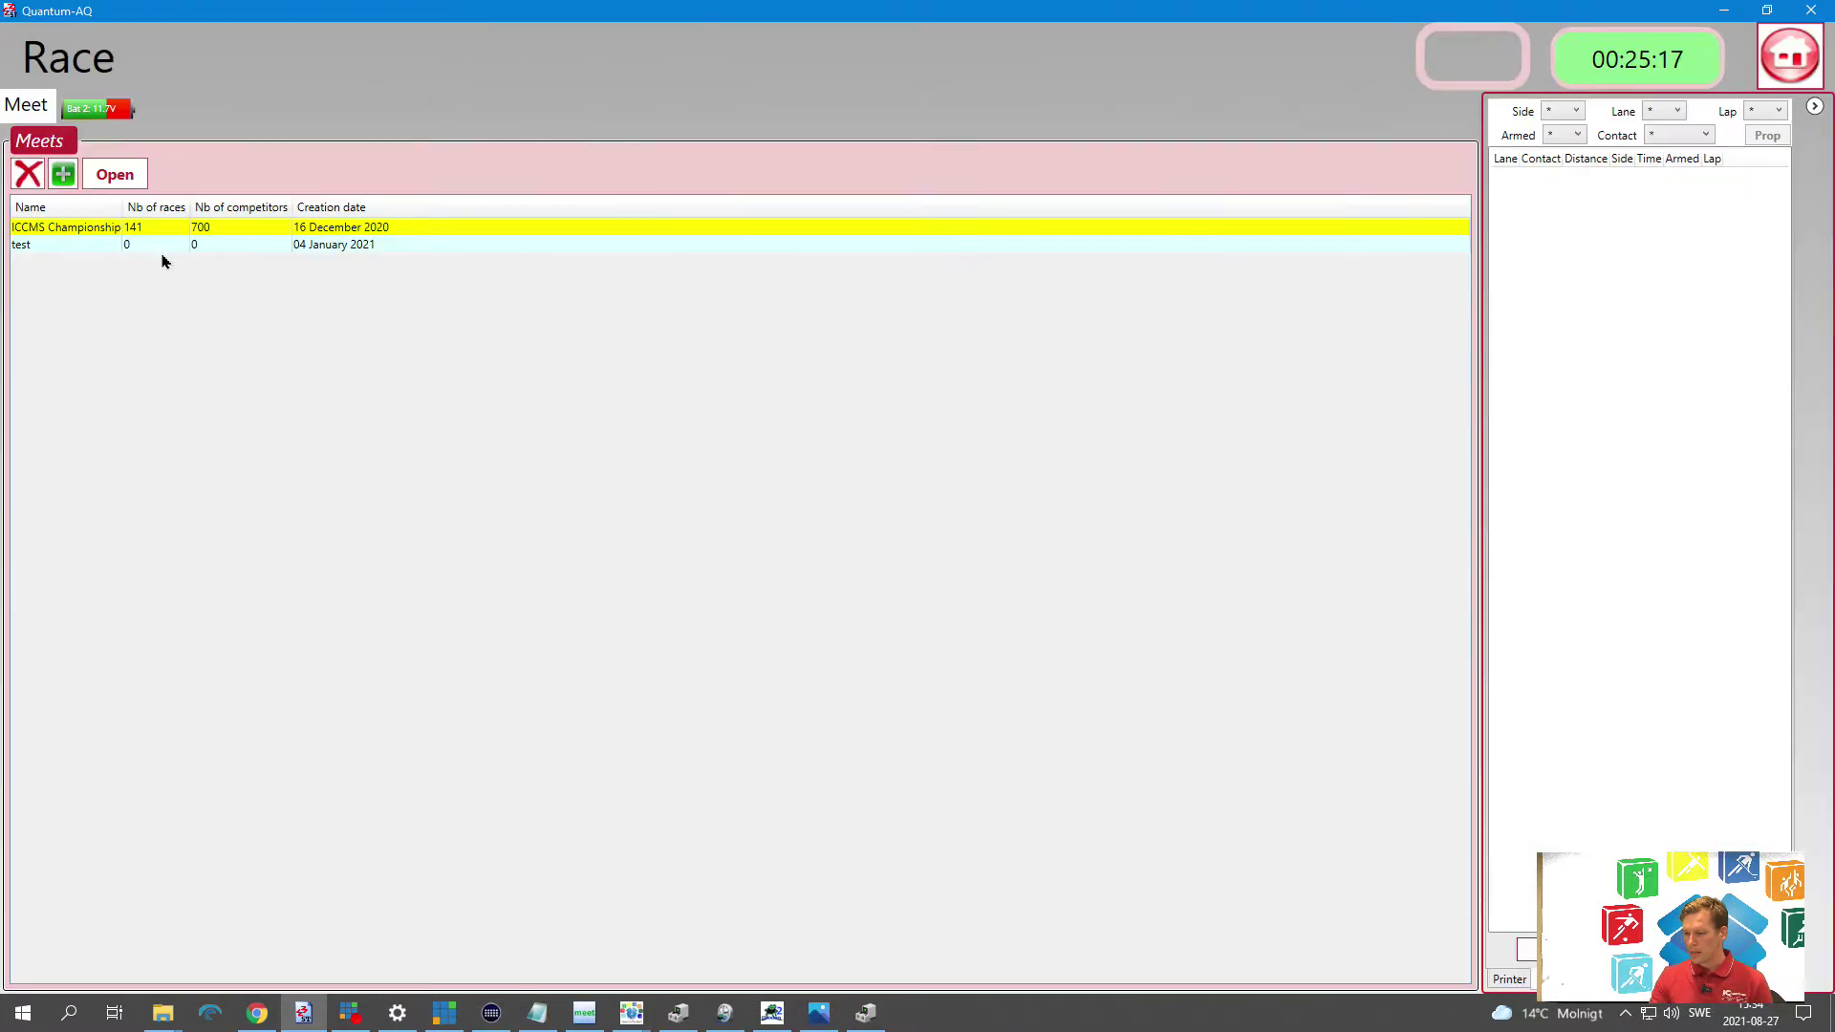
click(63, 174)
text(Te)
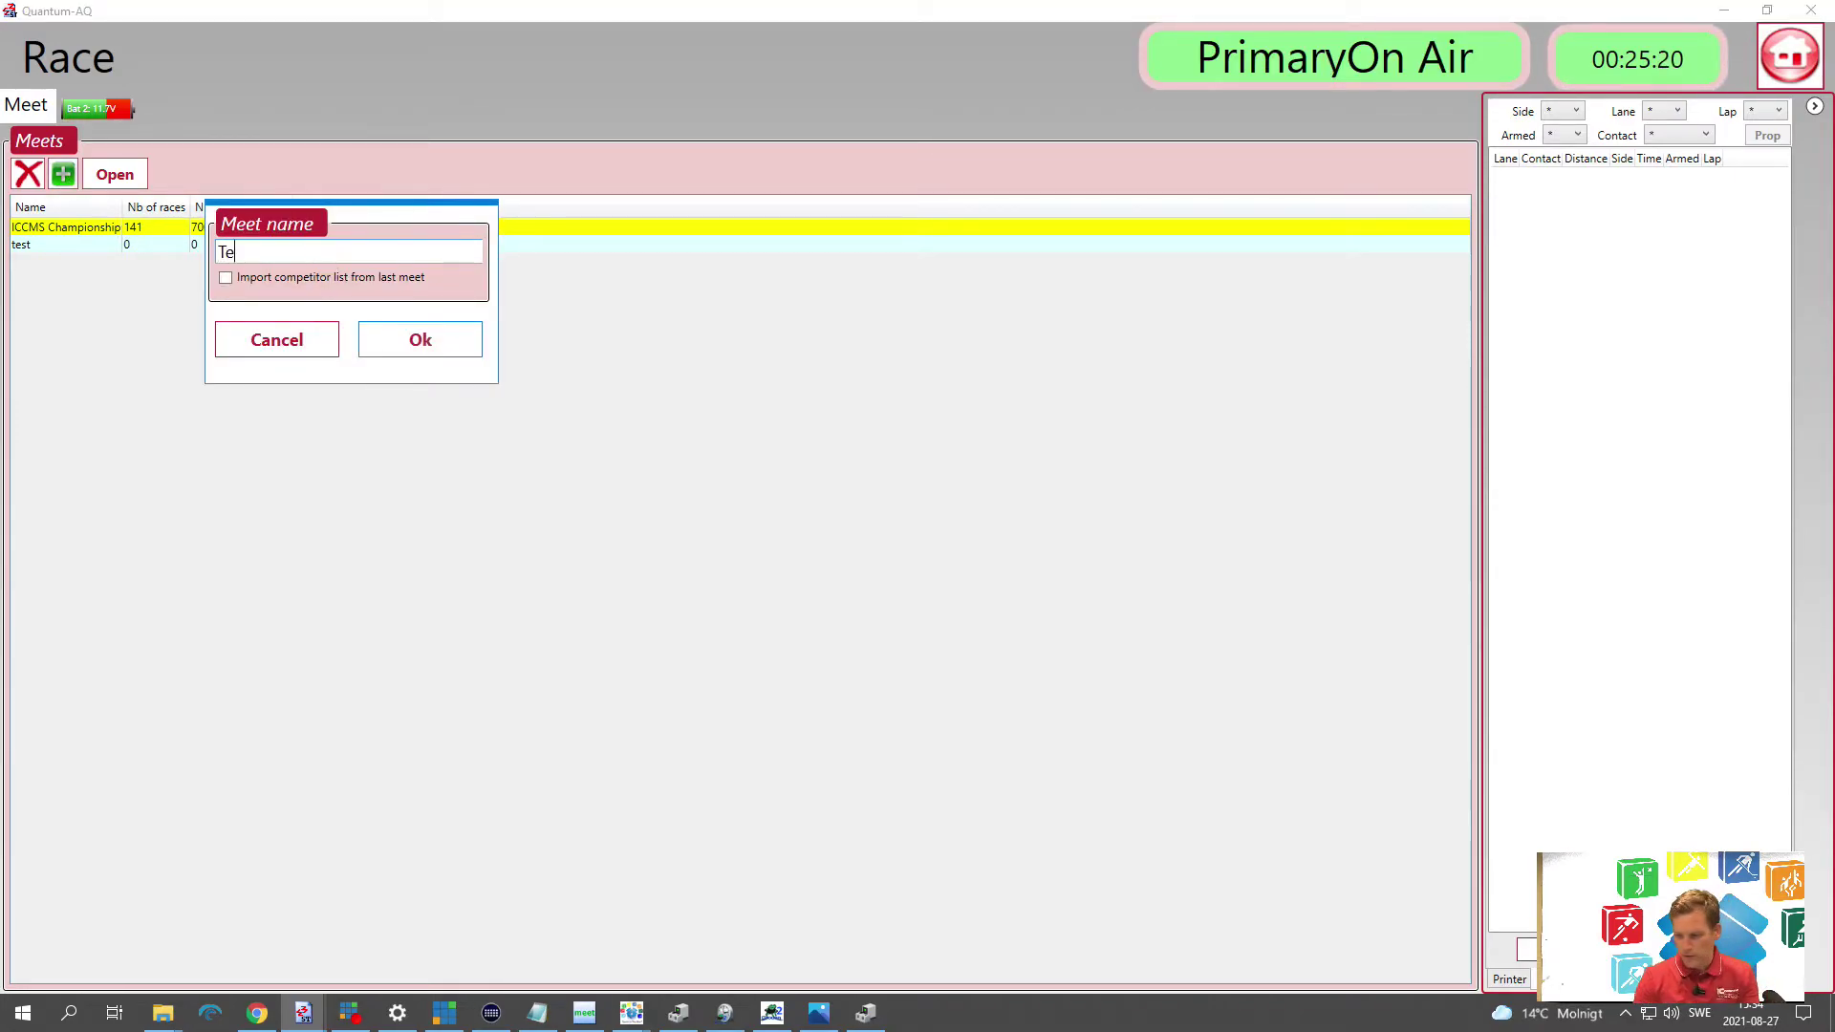
text(stD)
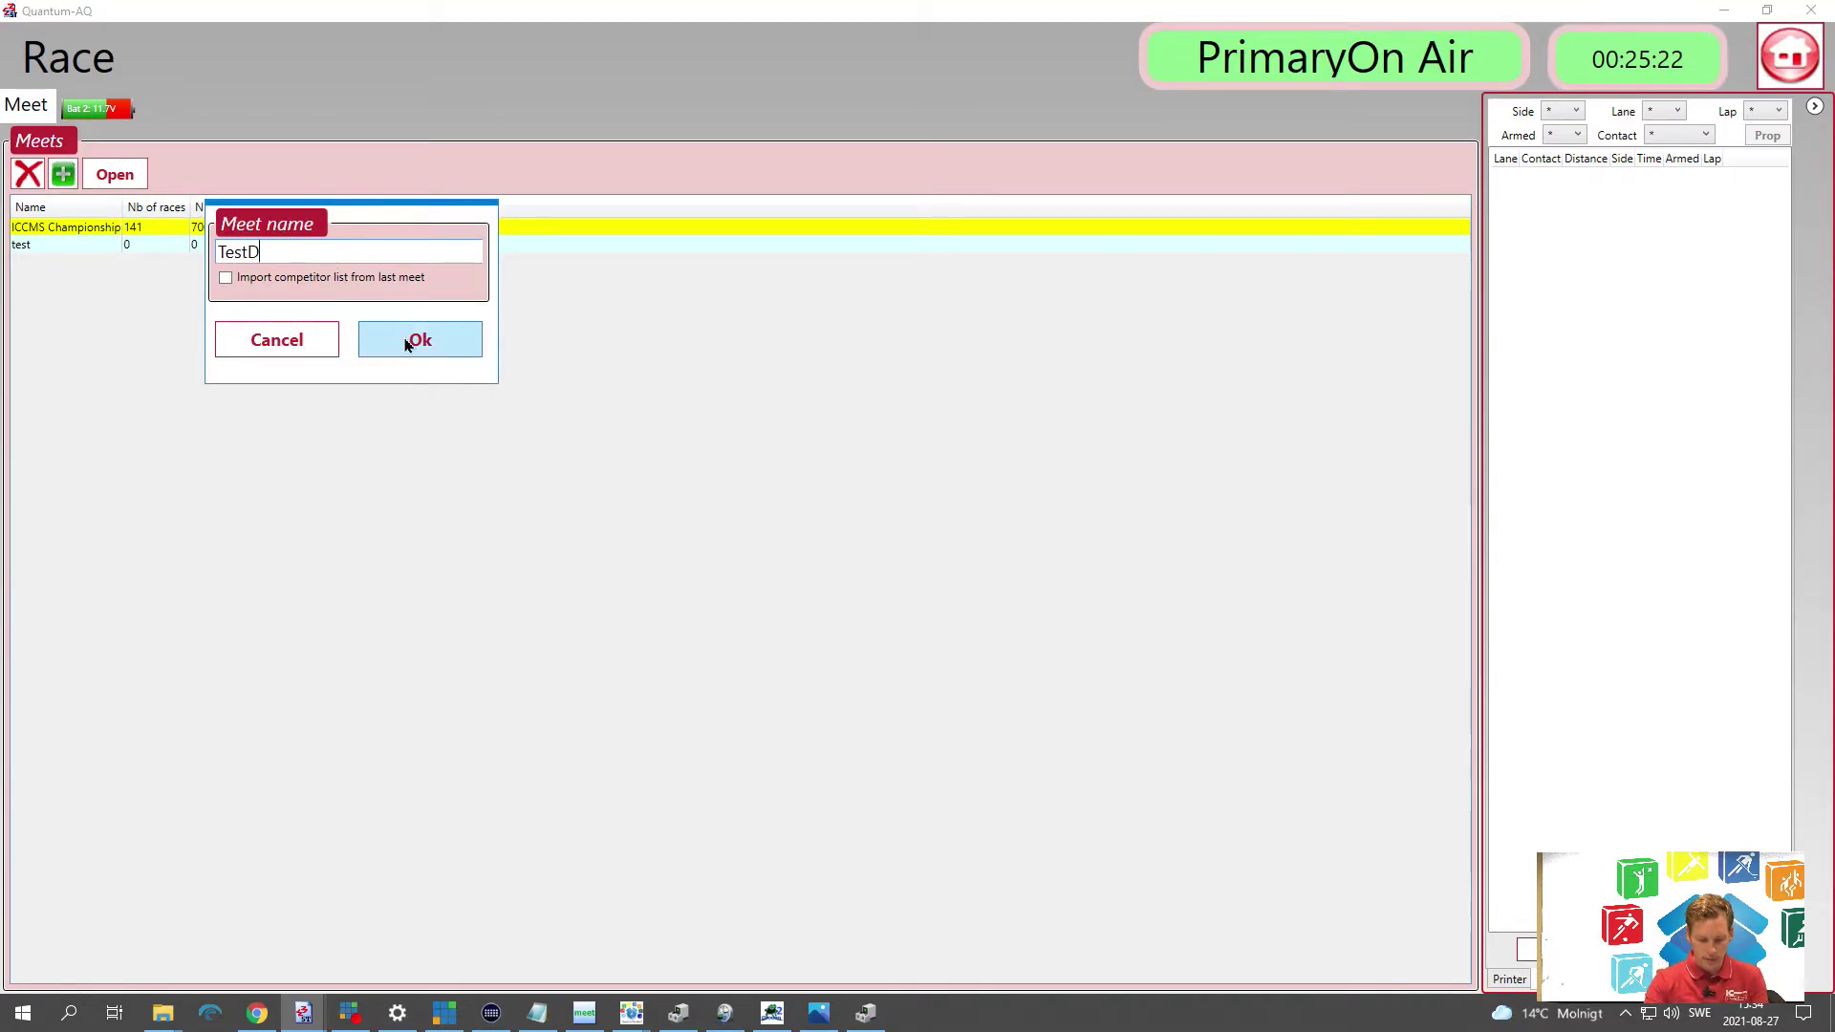
text(emo)
click(406, 344)
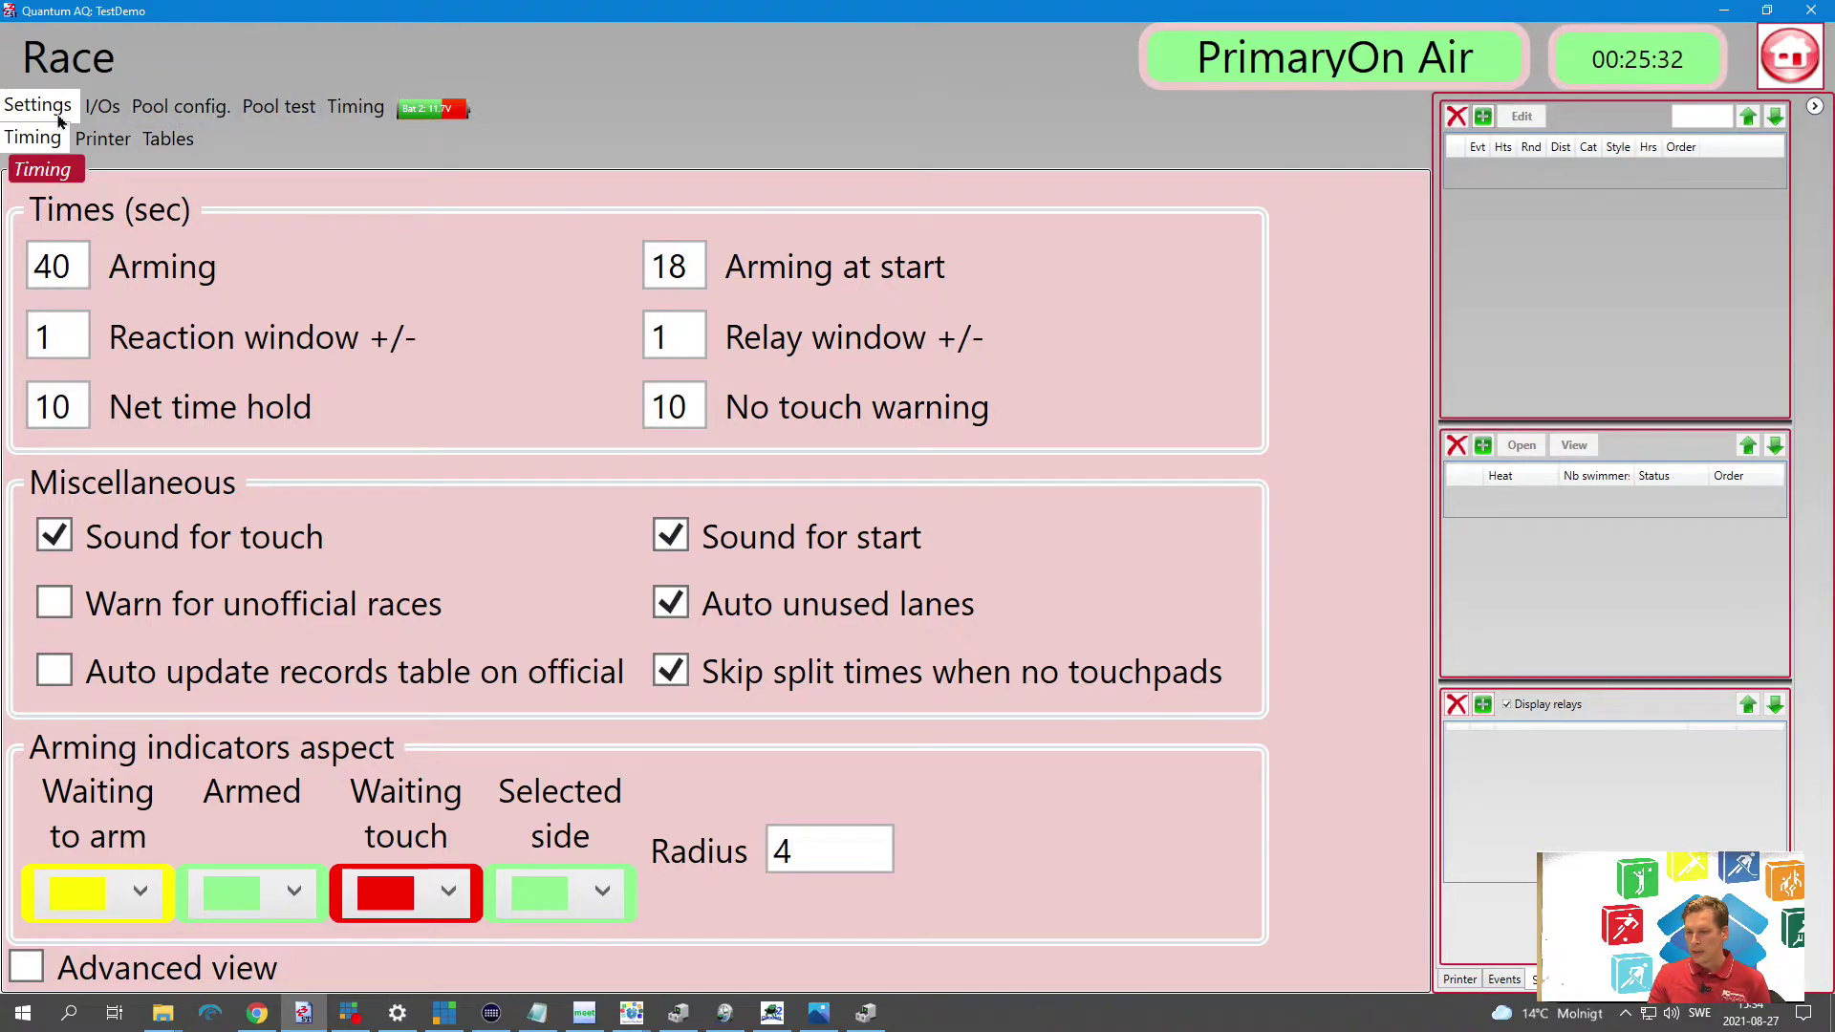
Open the I/O setup and examine the parameters of the Sport In The Box, SCB2, LST Files and SCB3 connections
click(104, 115)
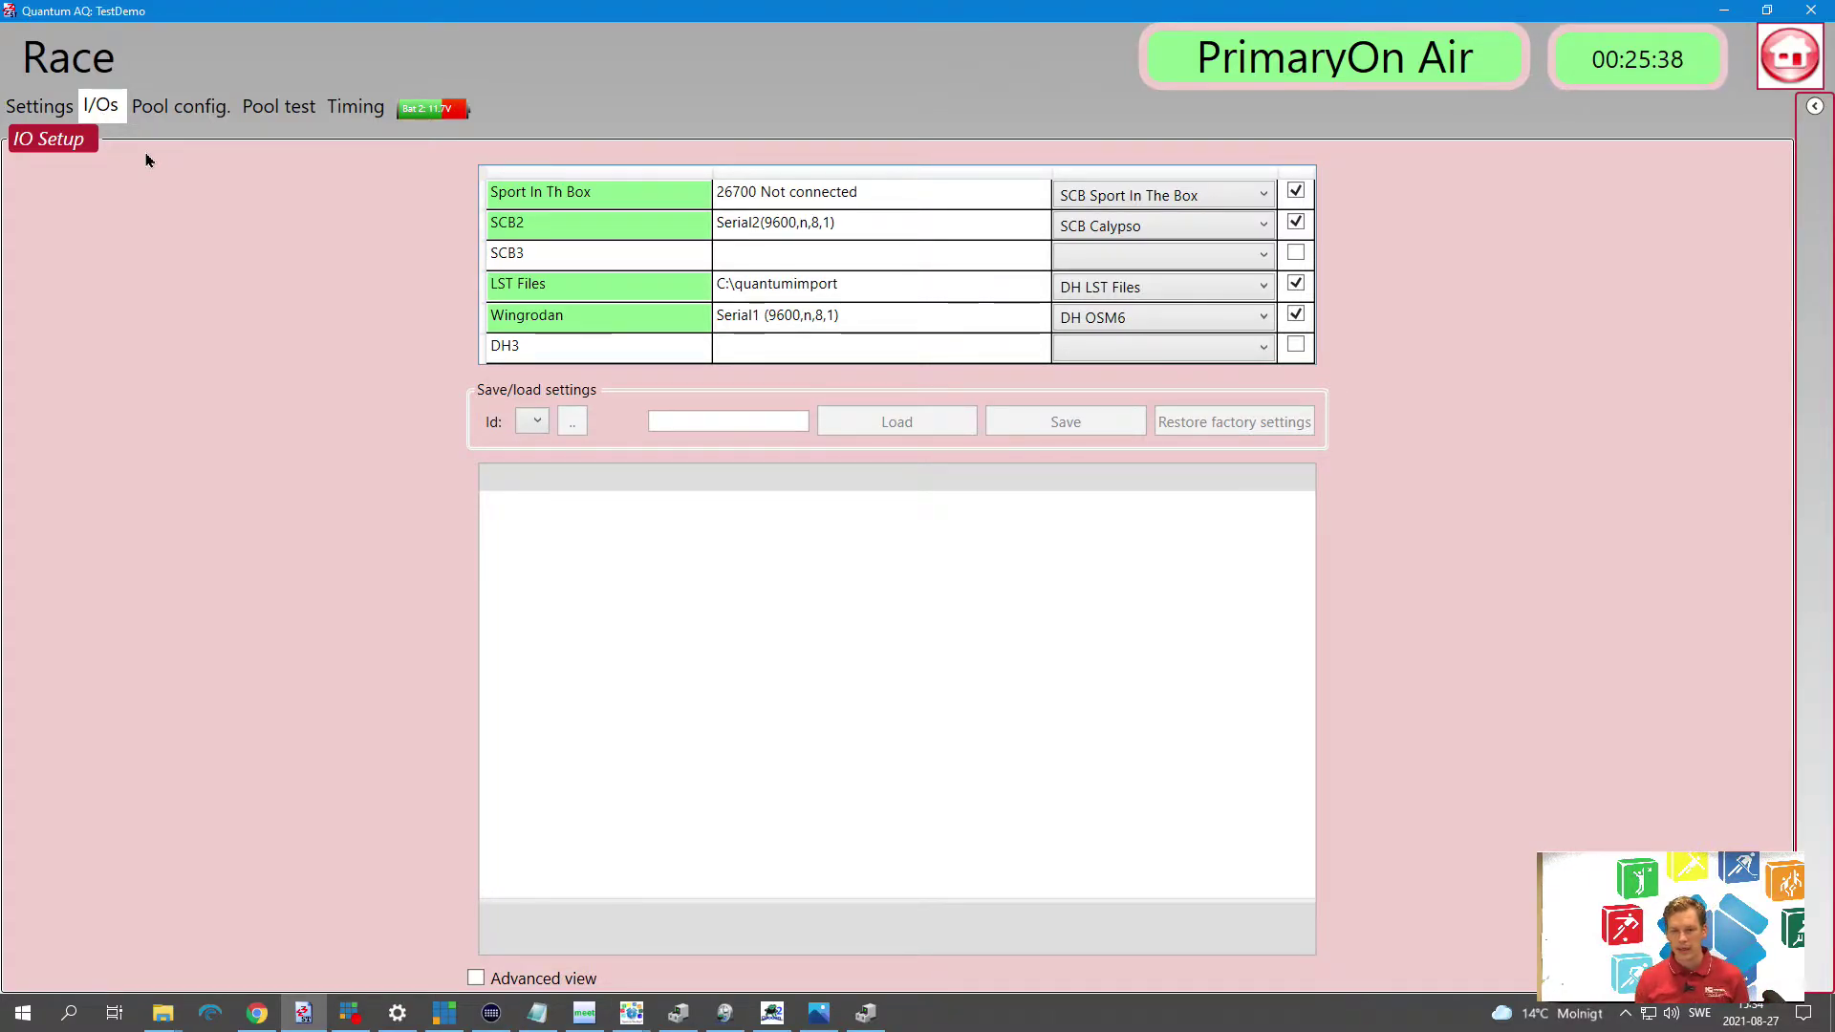
click(557, 195)
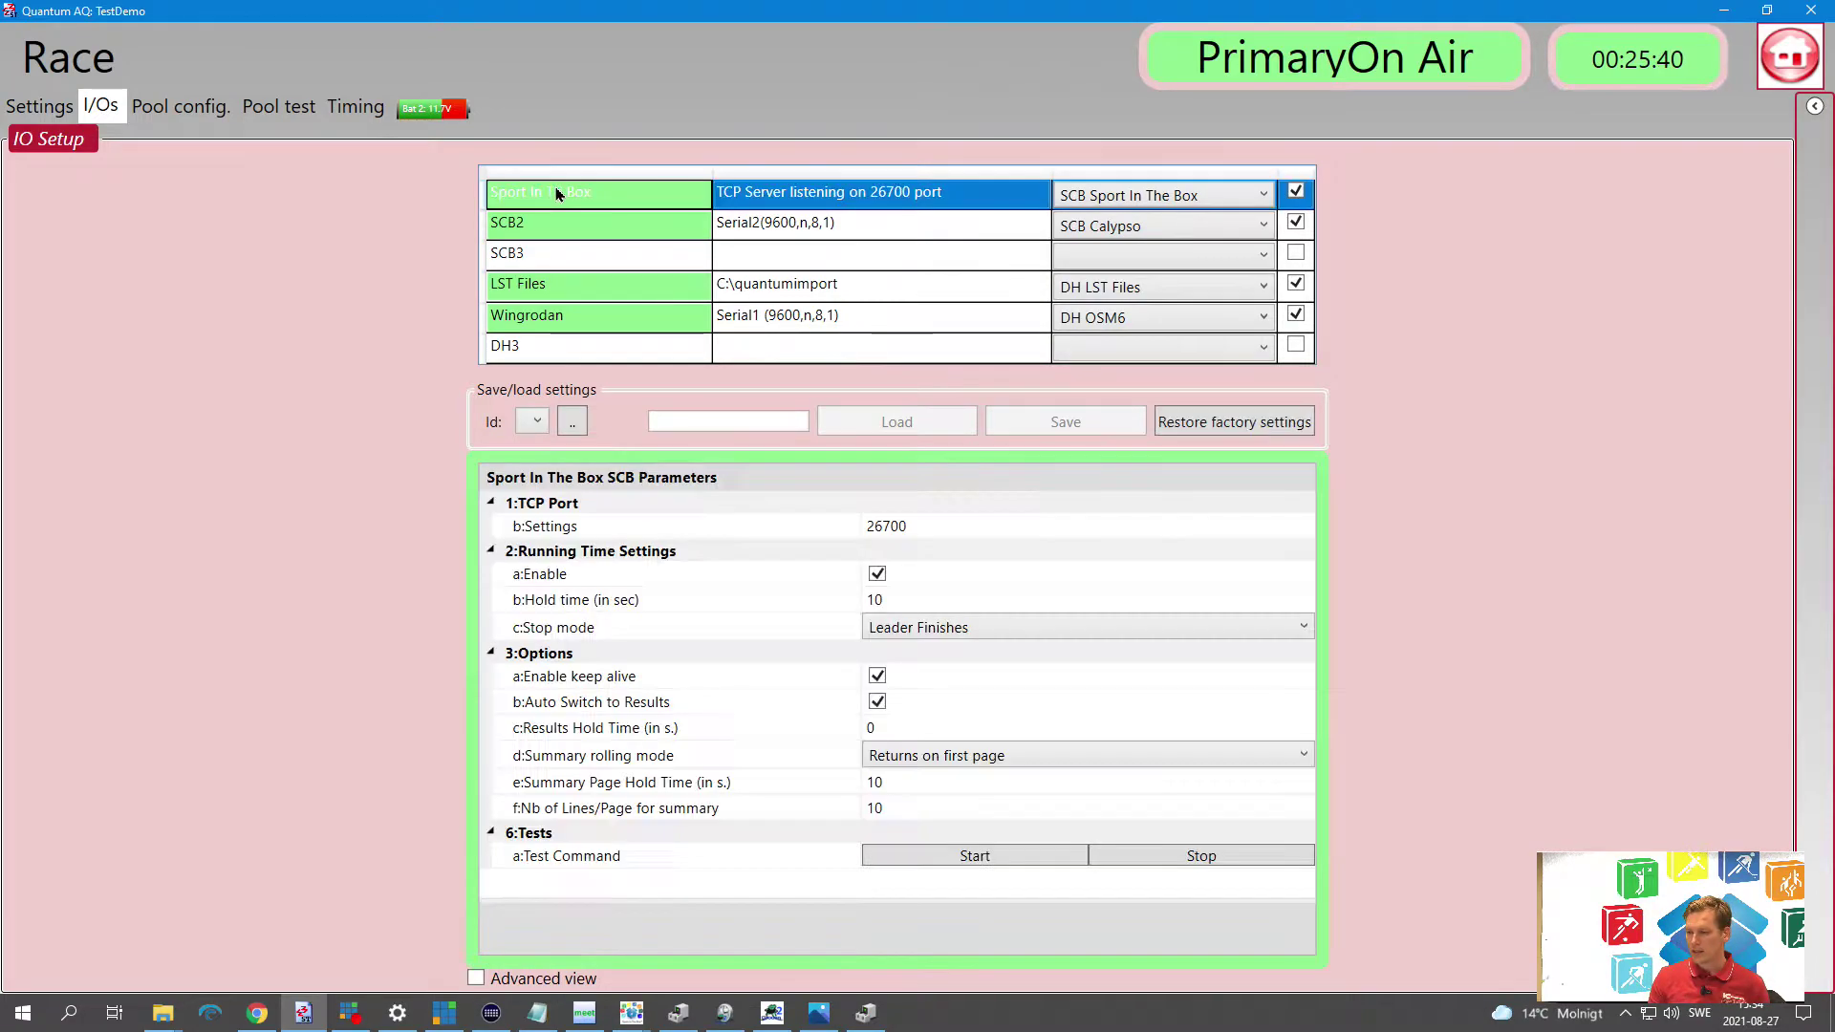
click(559, 227)
click(554, 280)
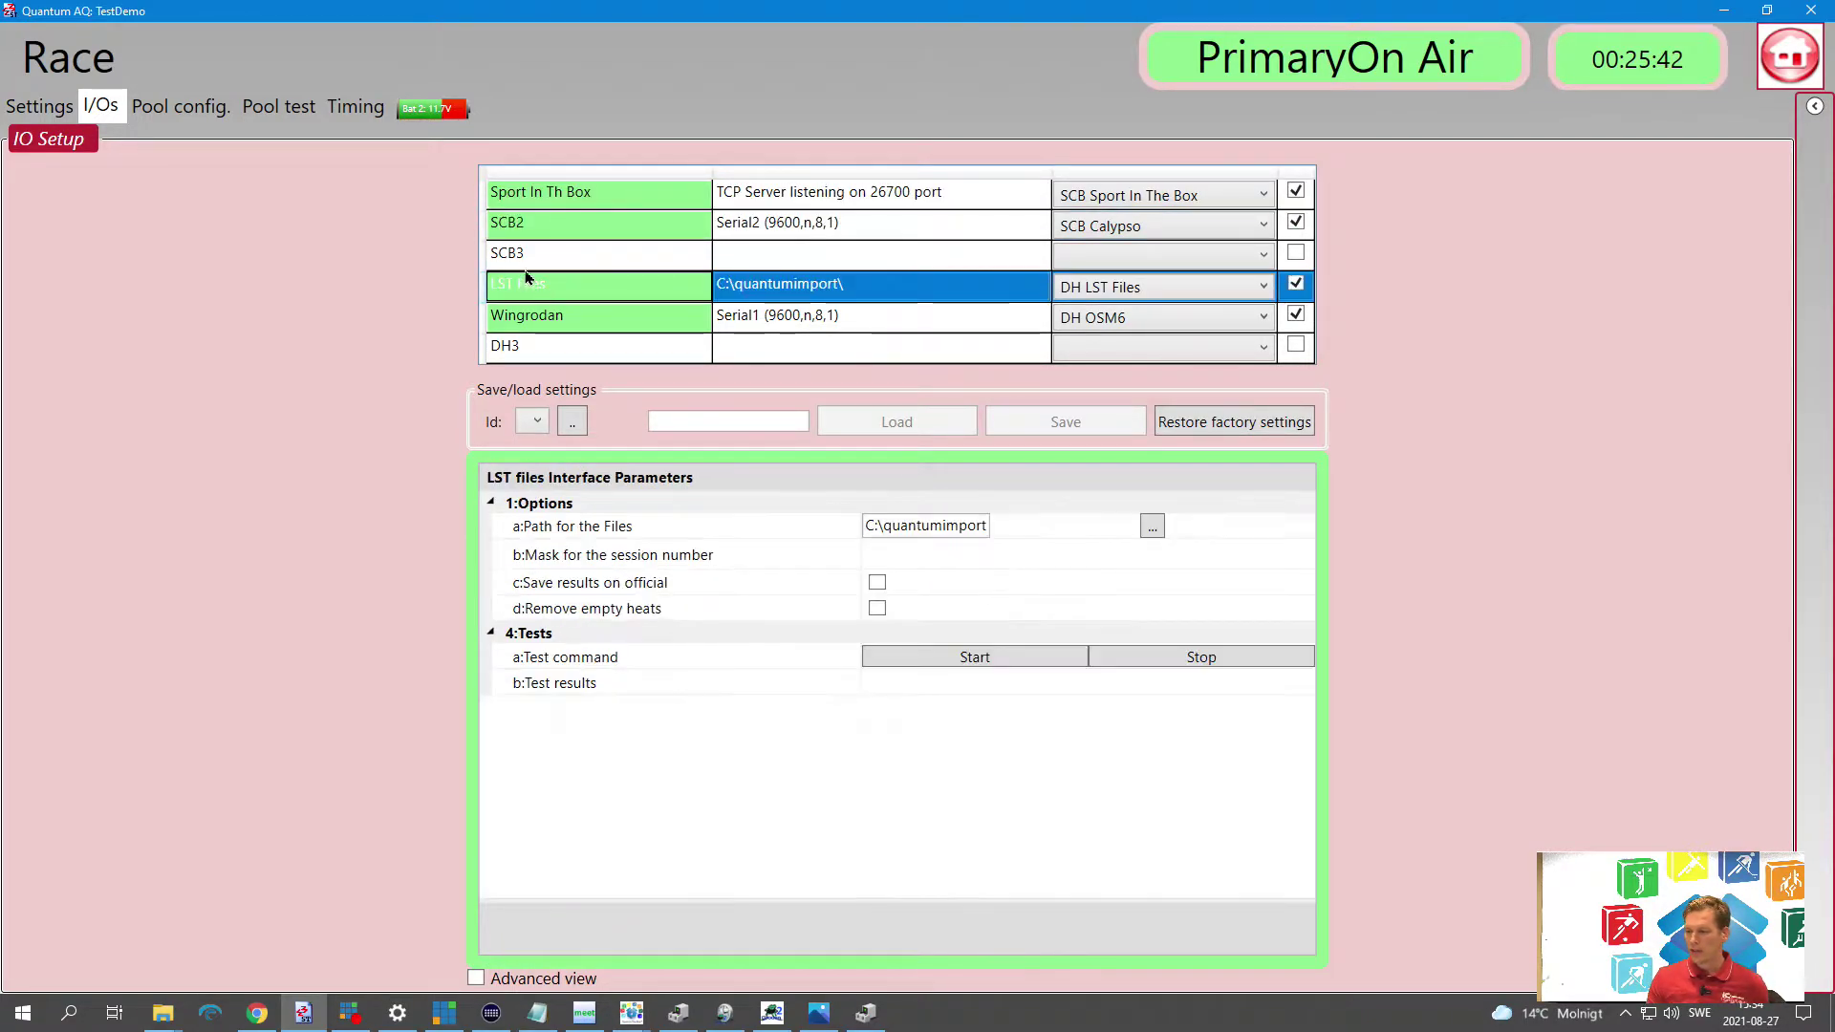
click(526, 258)
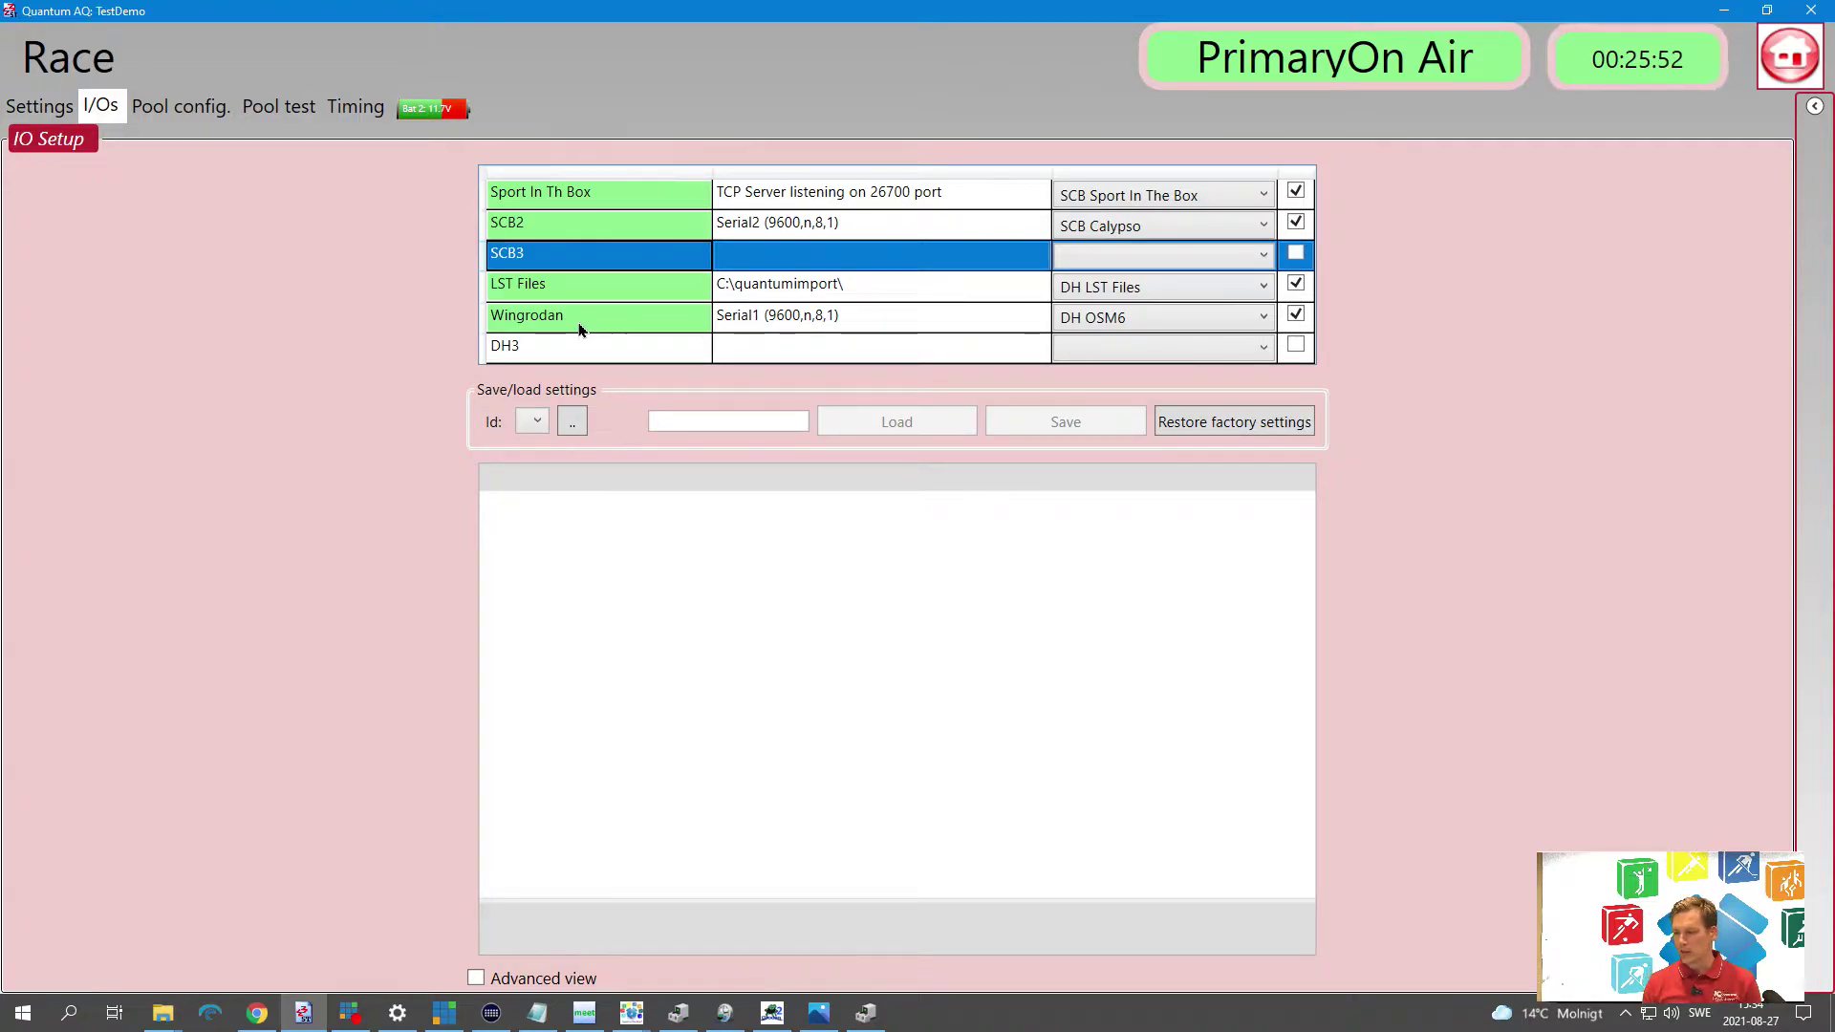
Choose the DH LST Files protocol for the LST Files connection and check its path for the files
click(561, 285)
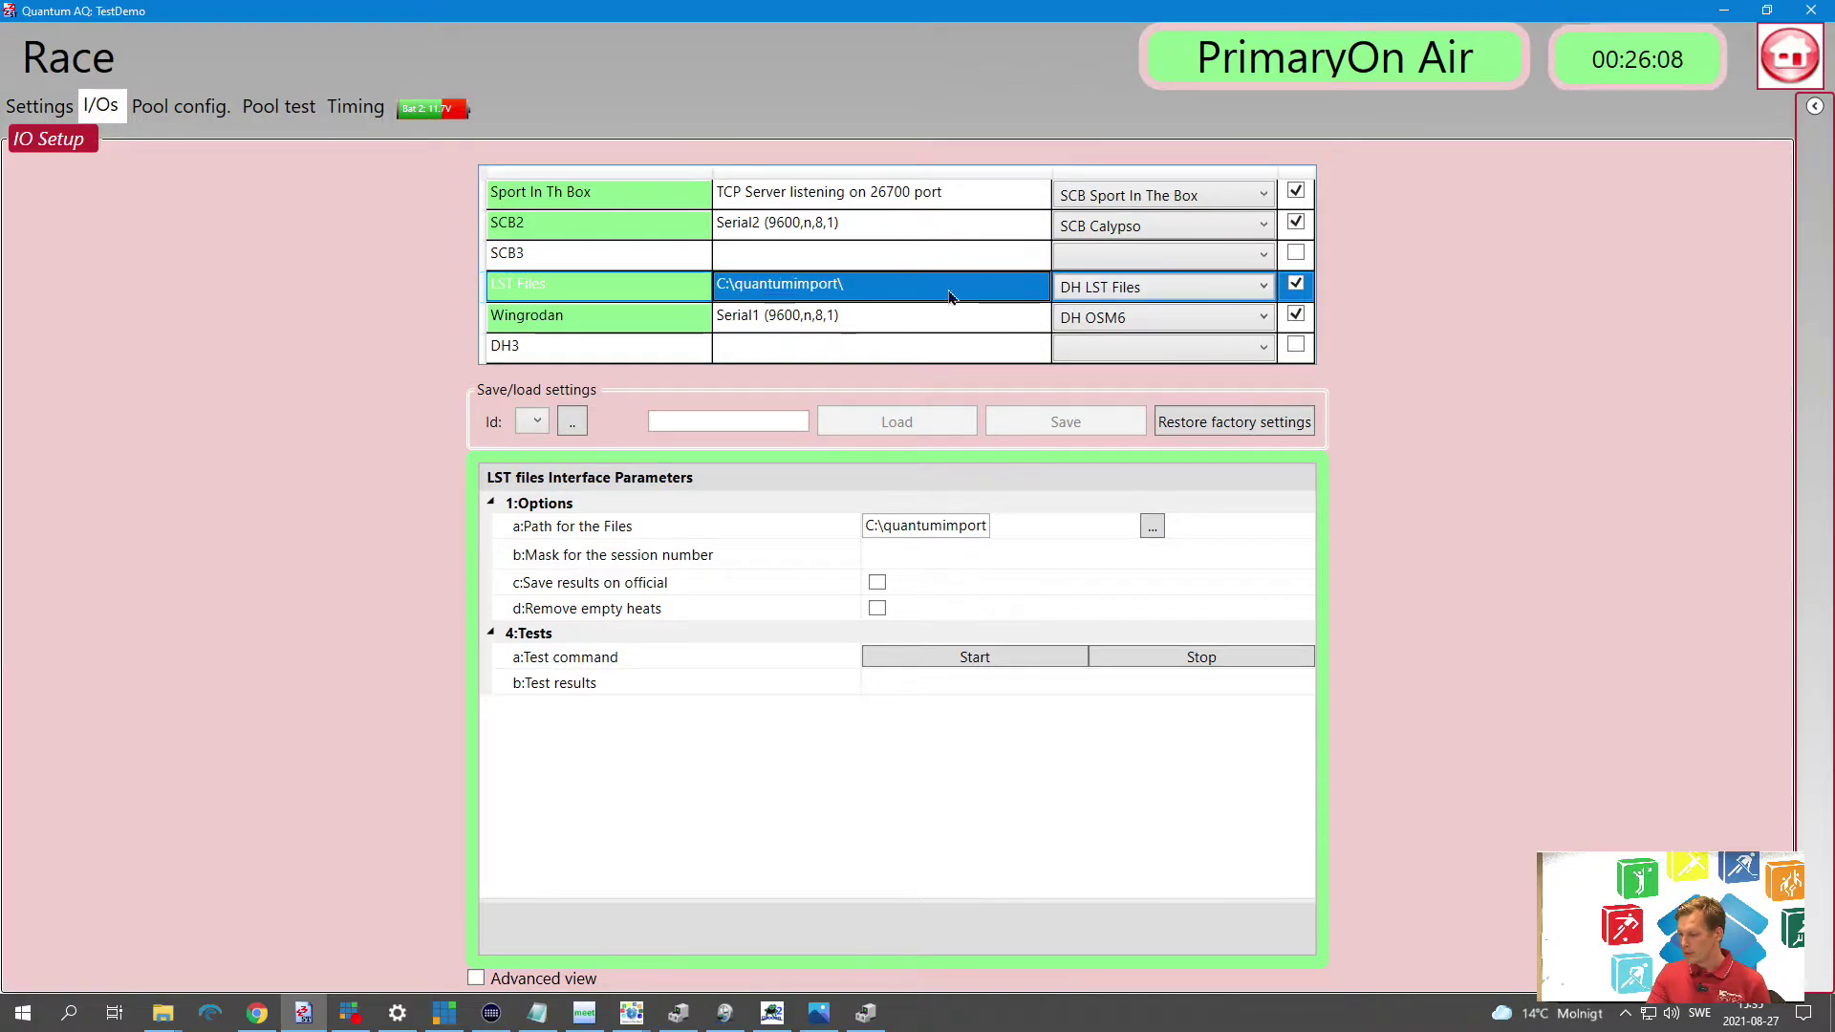
click(648, 532)
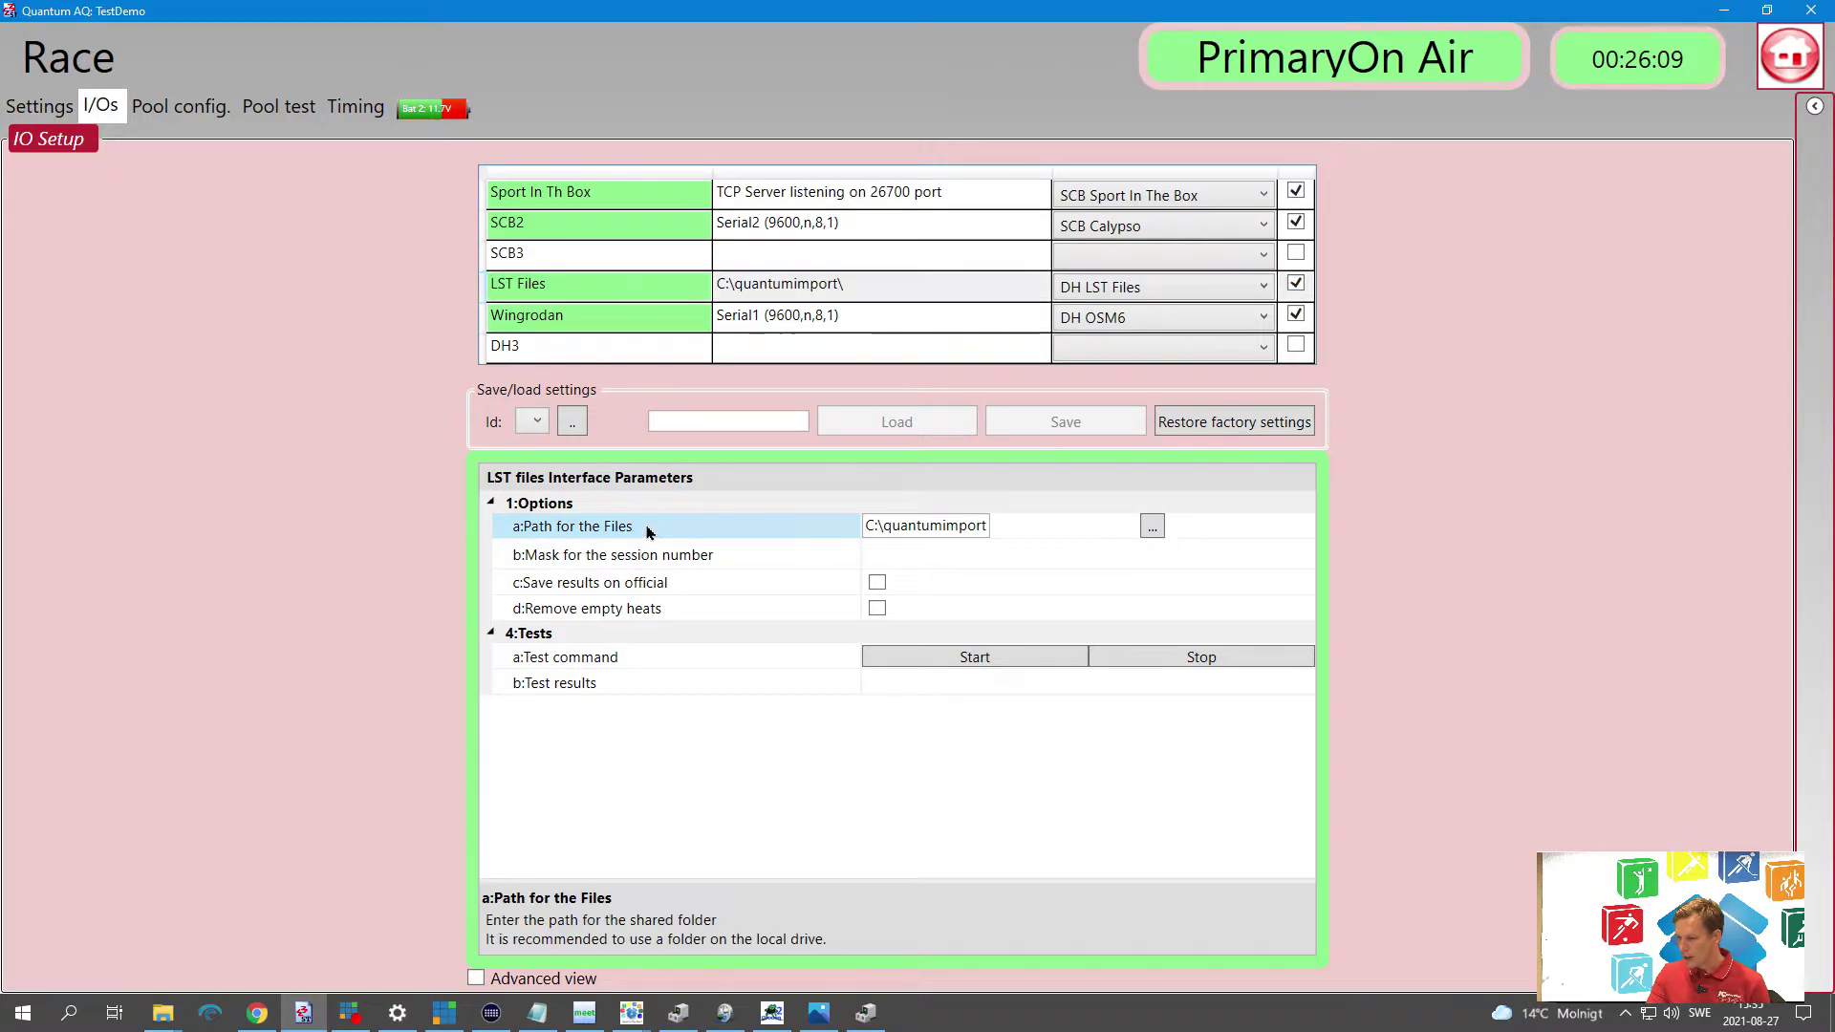
click(541, 289)
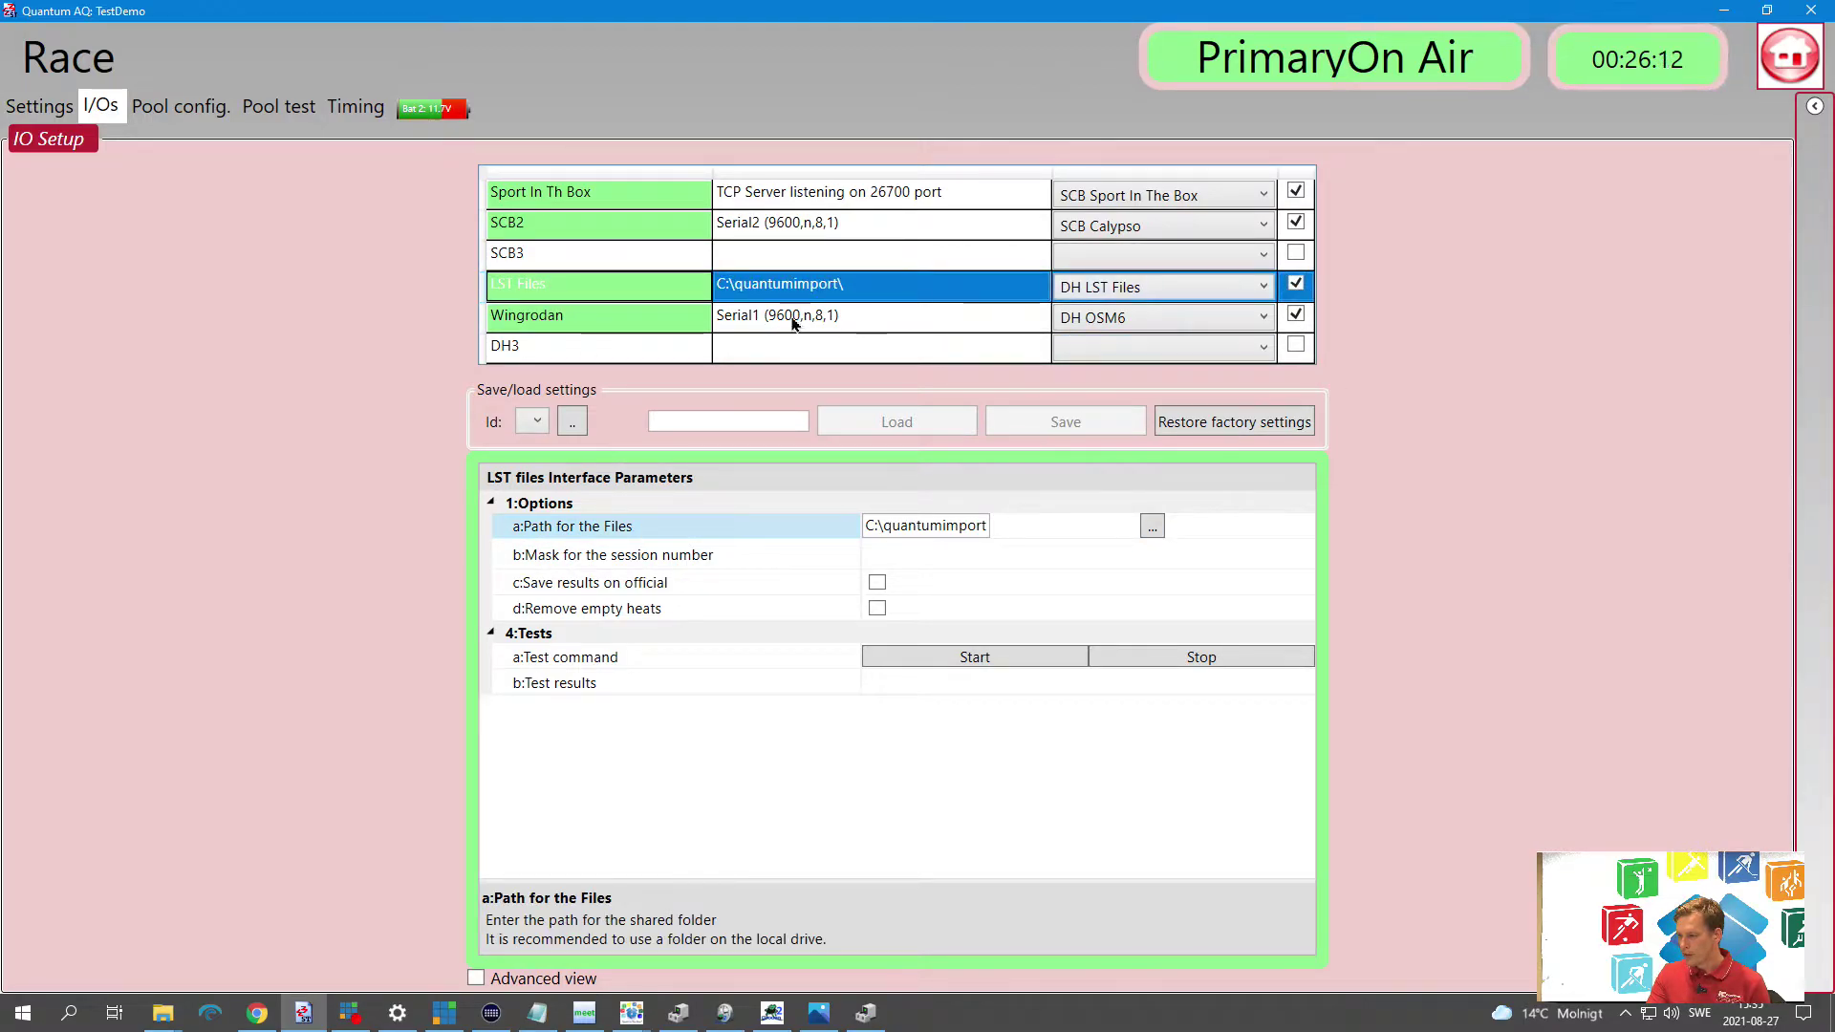
click(1126, 287)
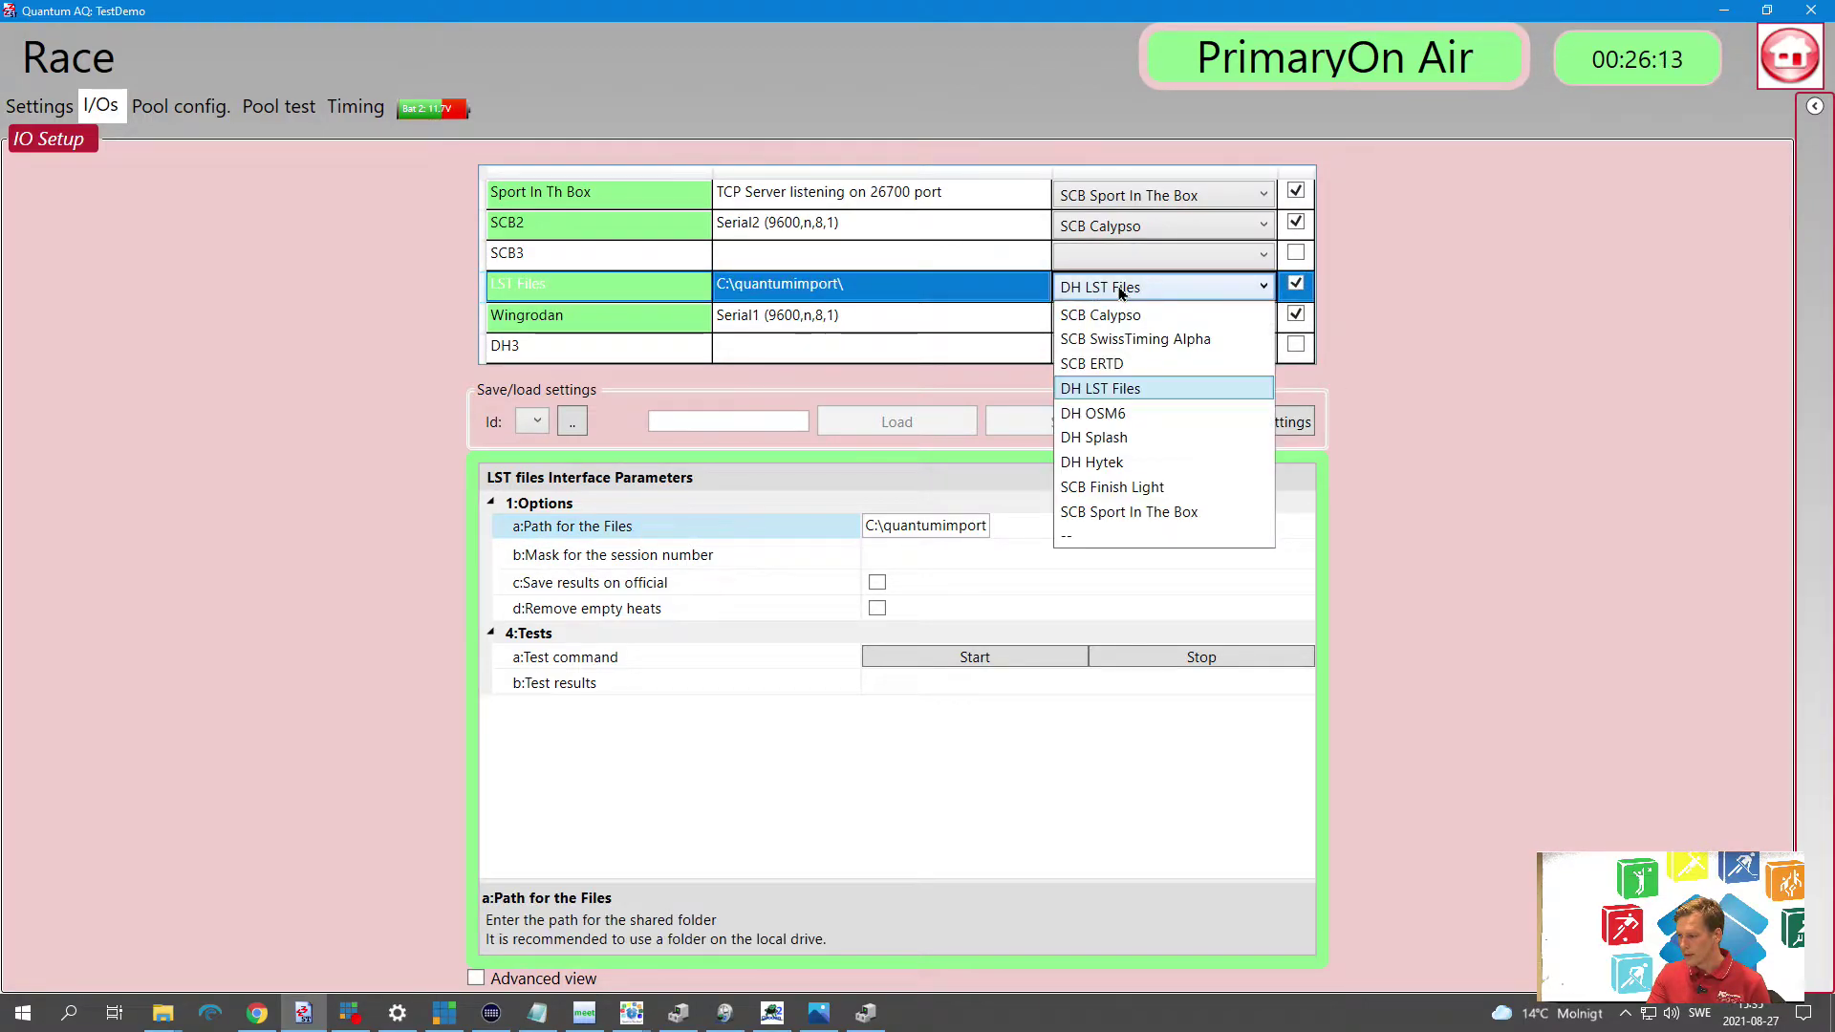
click(1129, 390)
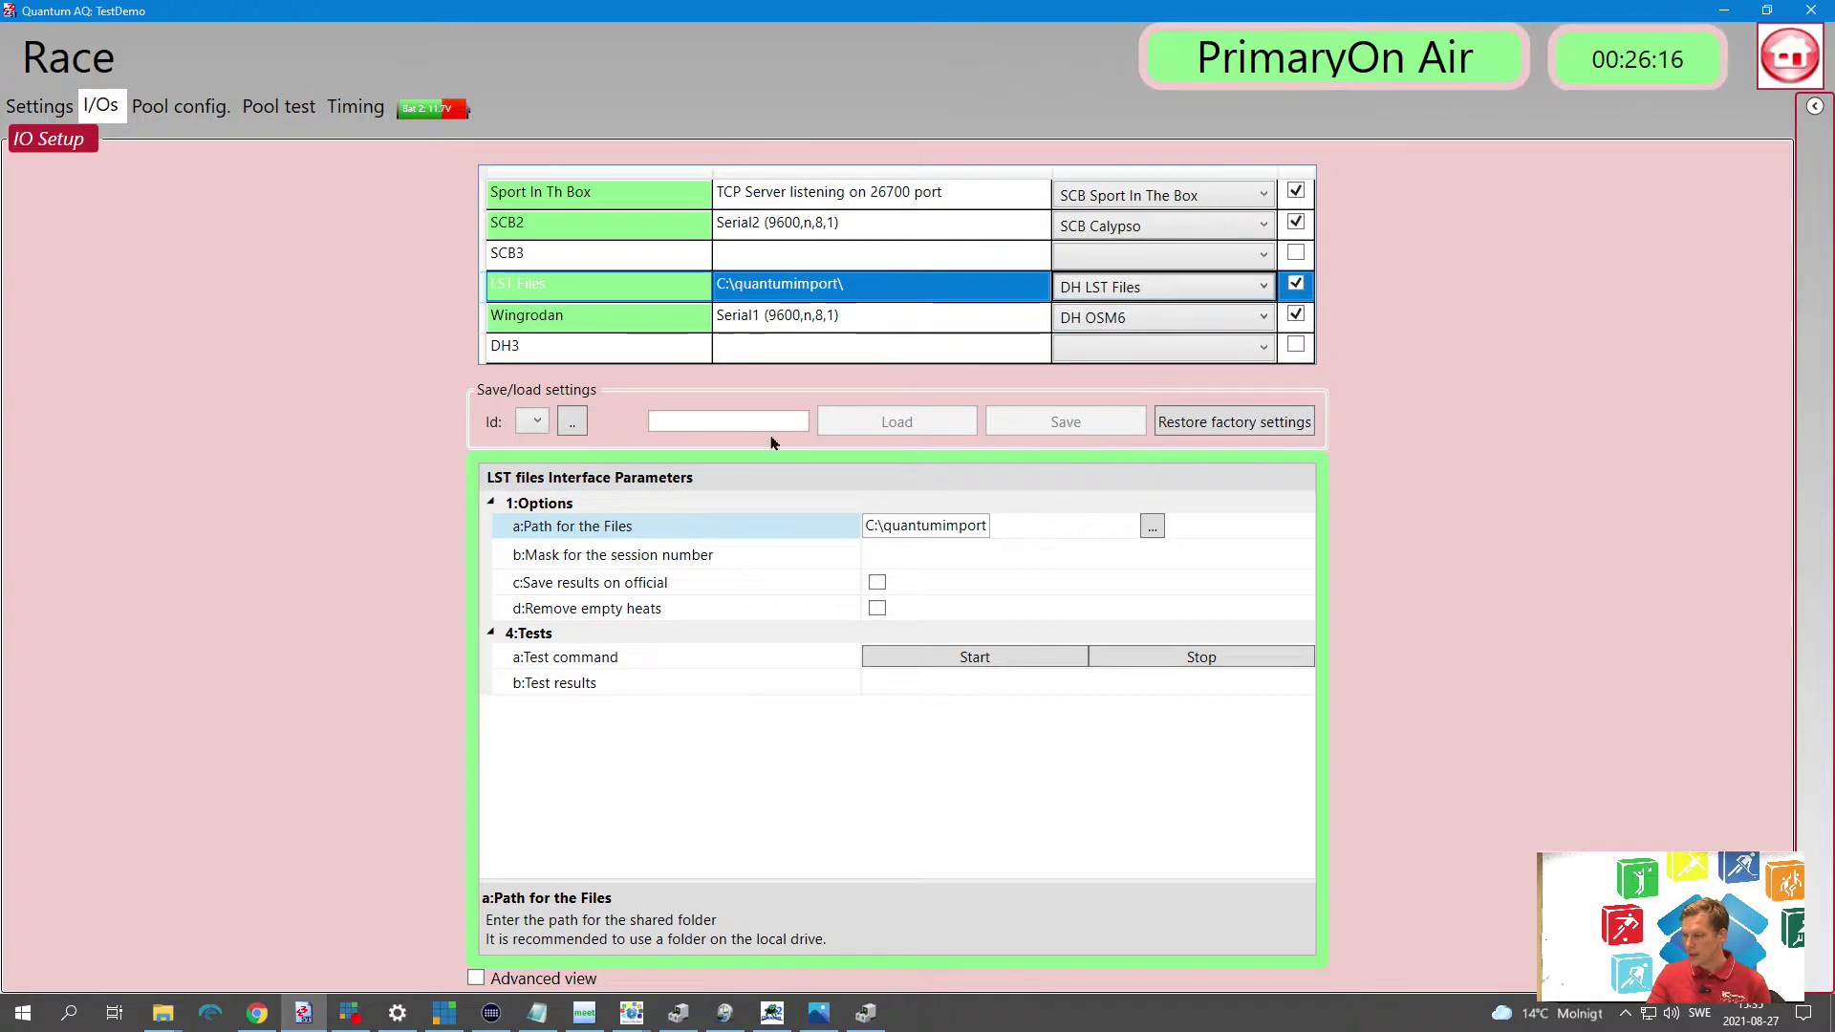
click(900, 529)
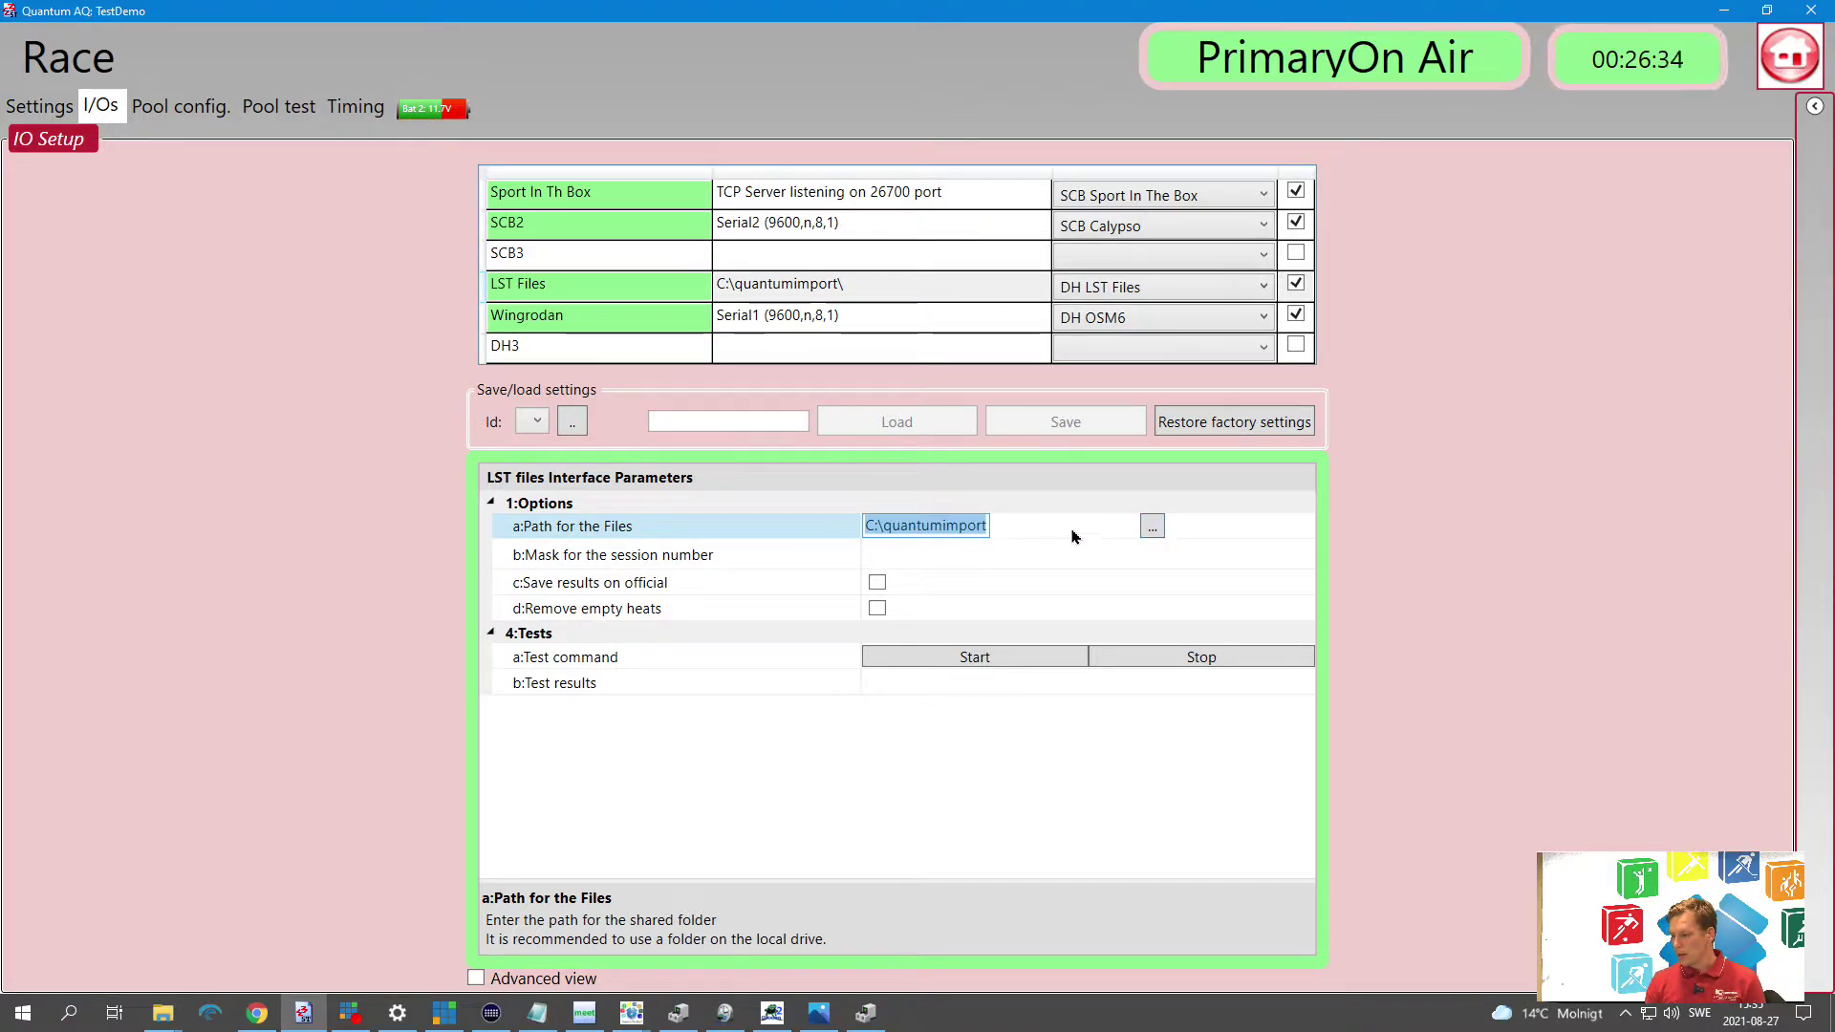
Examine the Wingrodan connection's serial port parameters and the protocols available for it
click(572, 322)
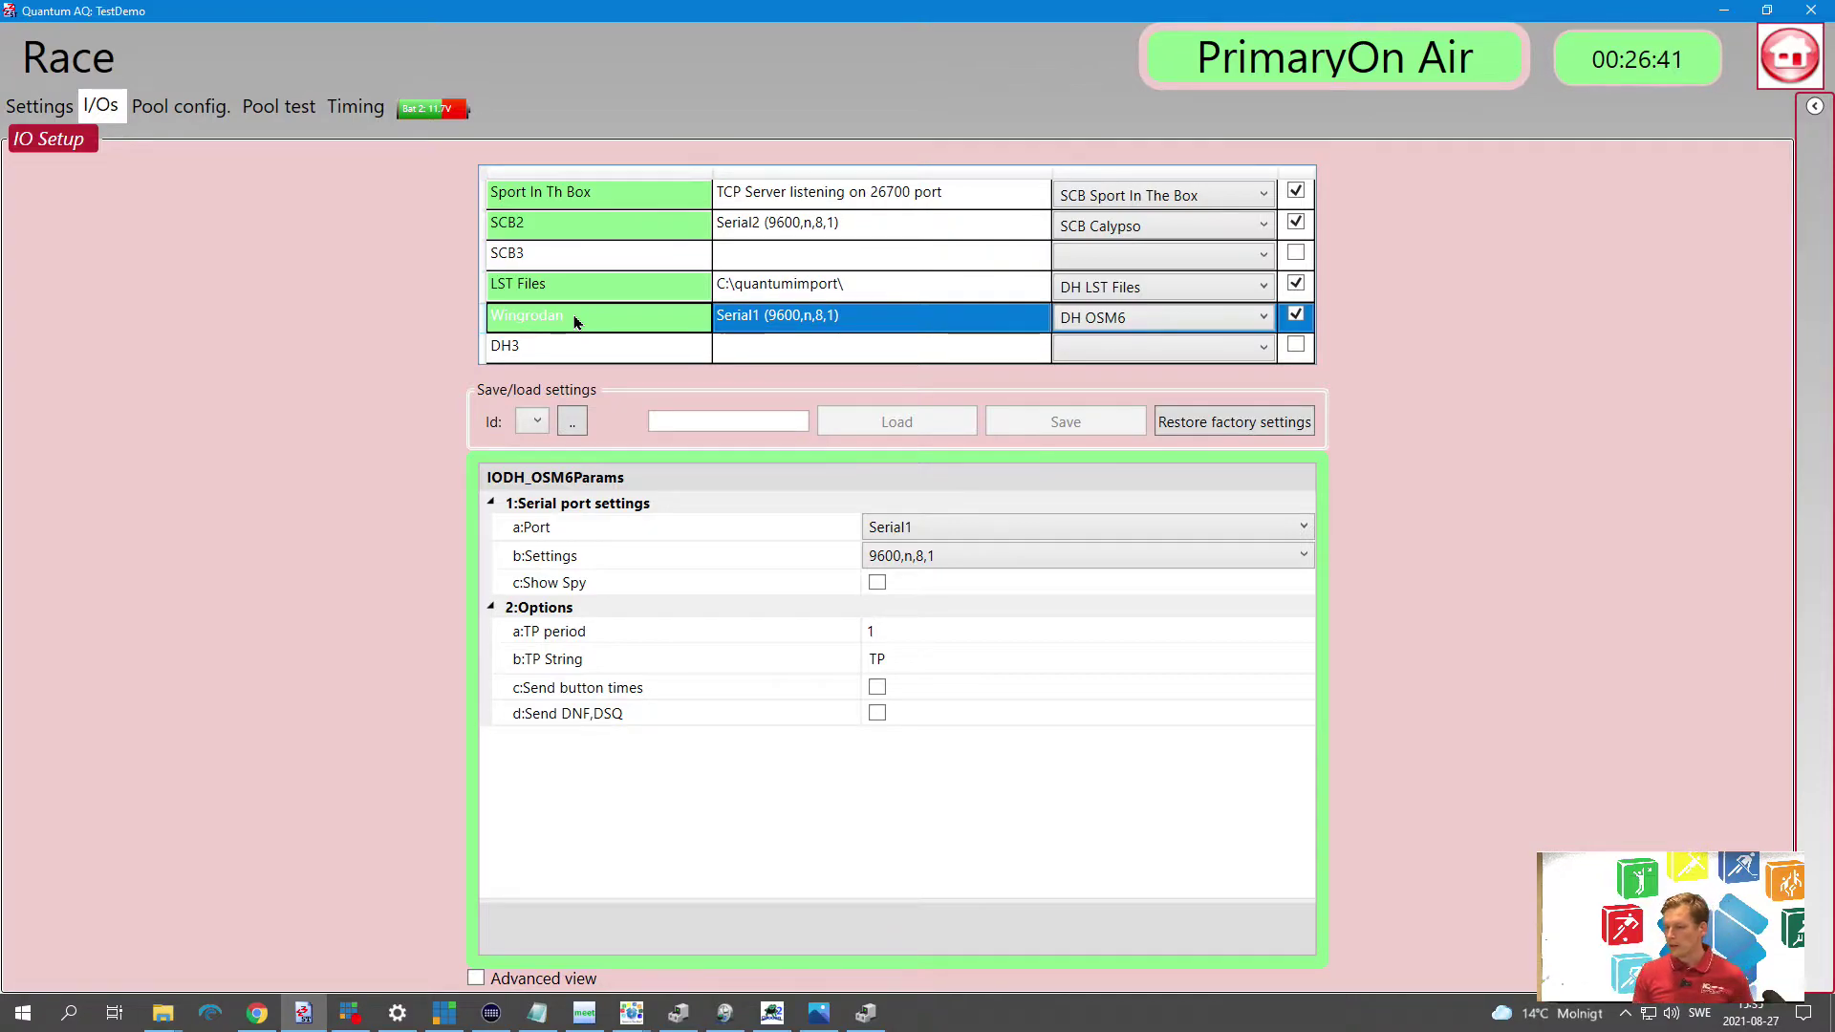
click(1107, 327)
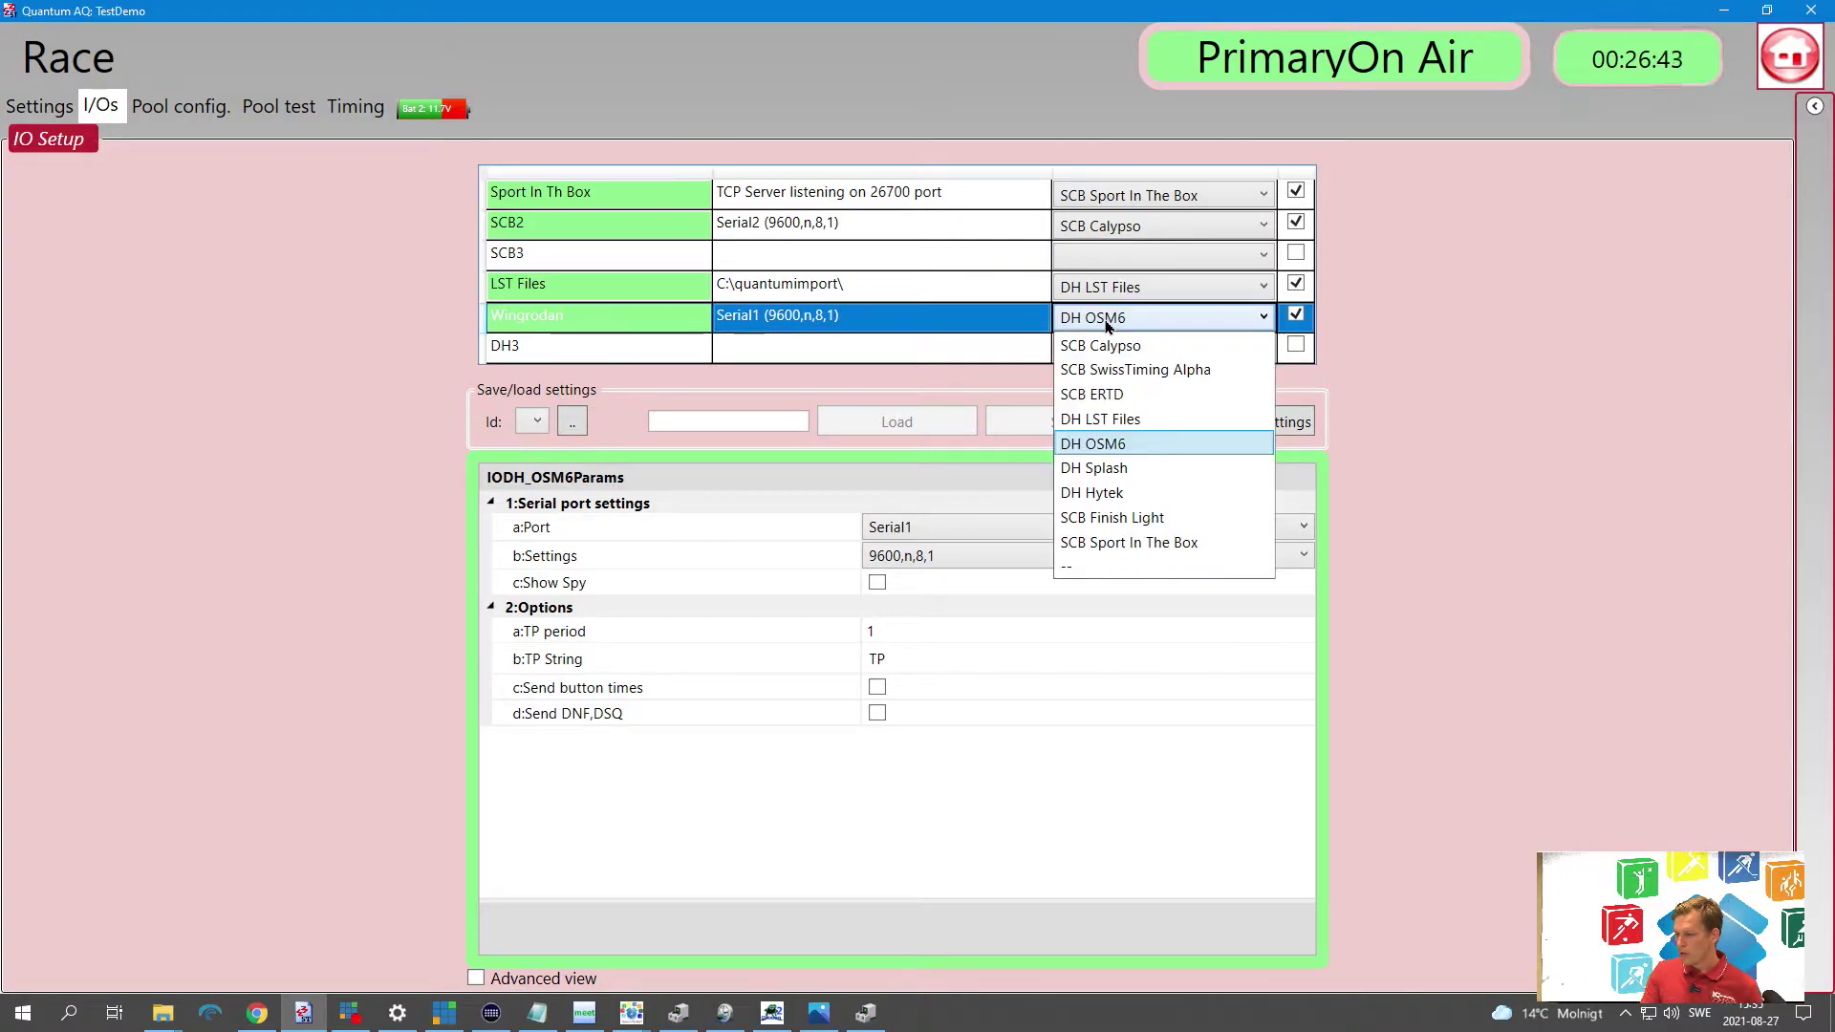
click(870, 830)
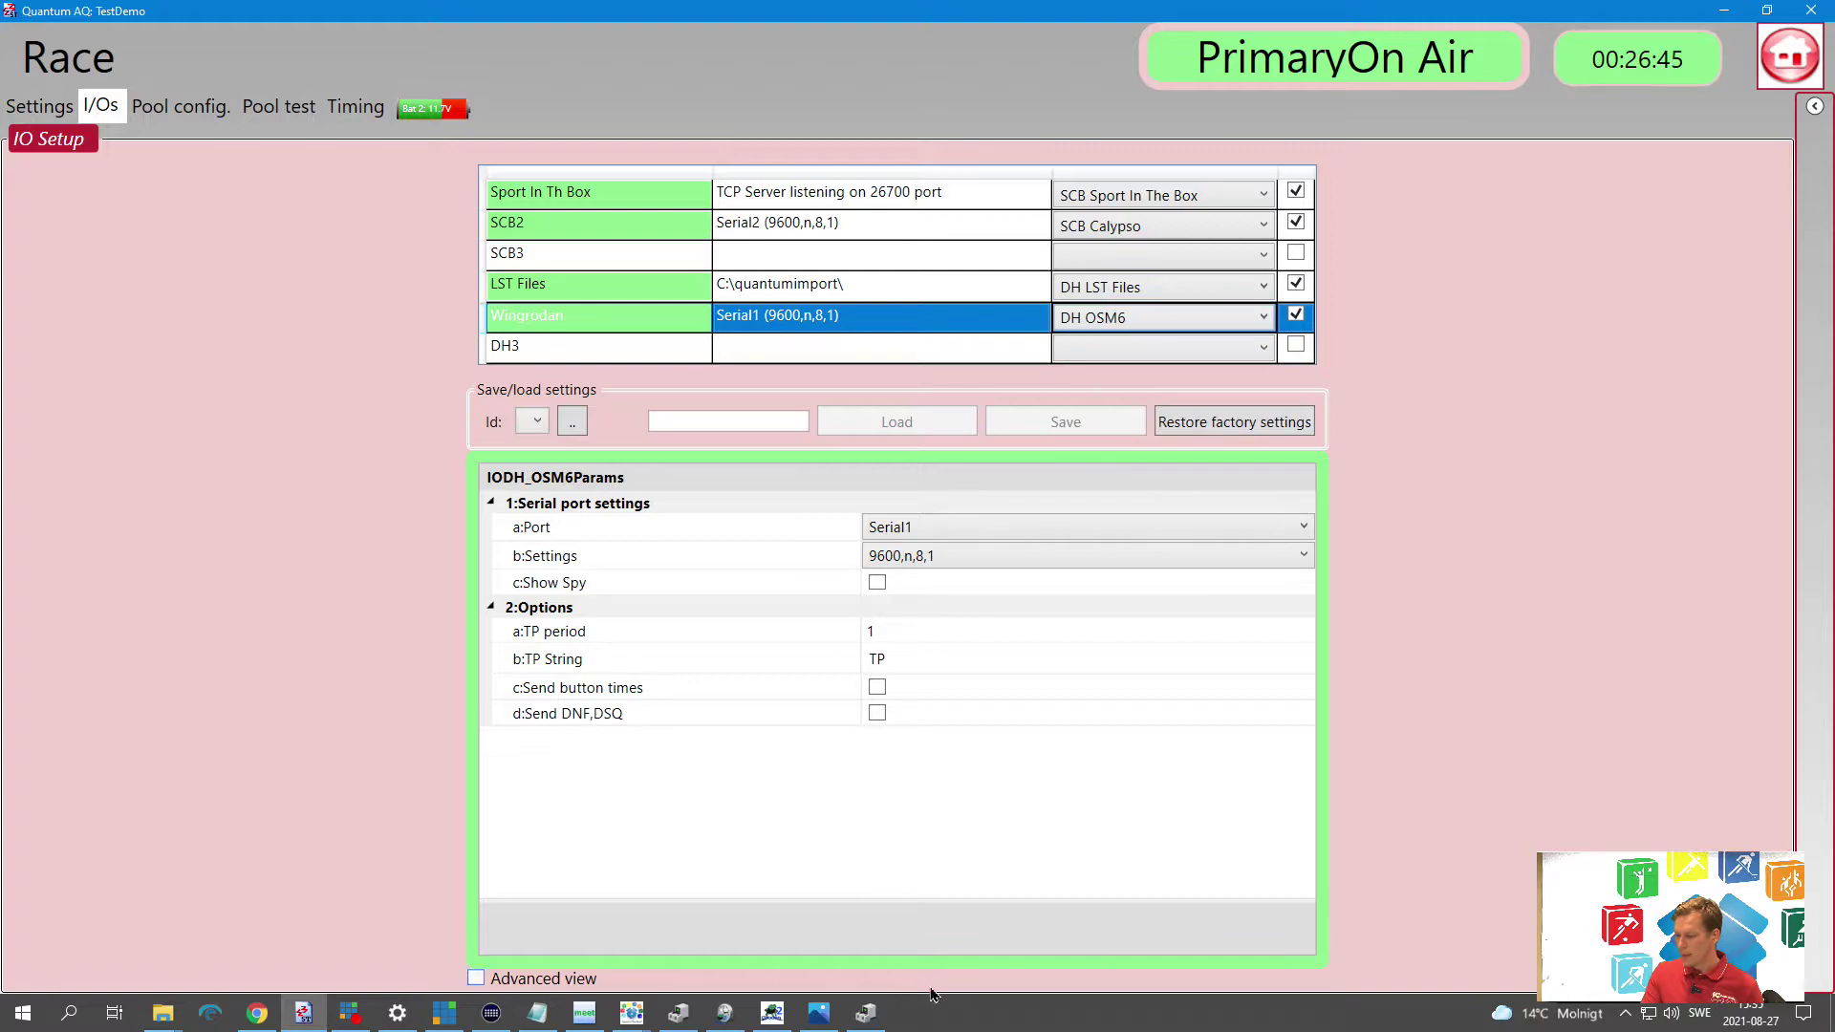
Switch to WinGrodan Timekeeping and check its timekeeping system and serial port settings
click(724, 1012)
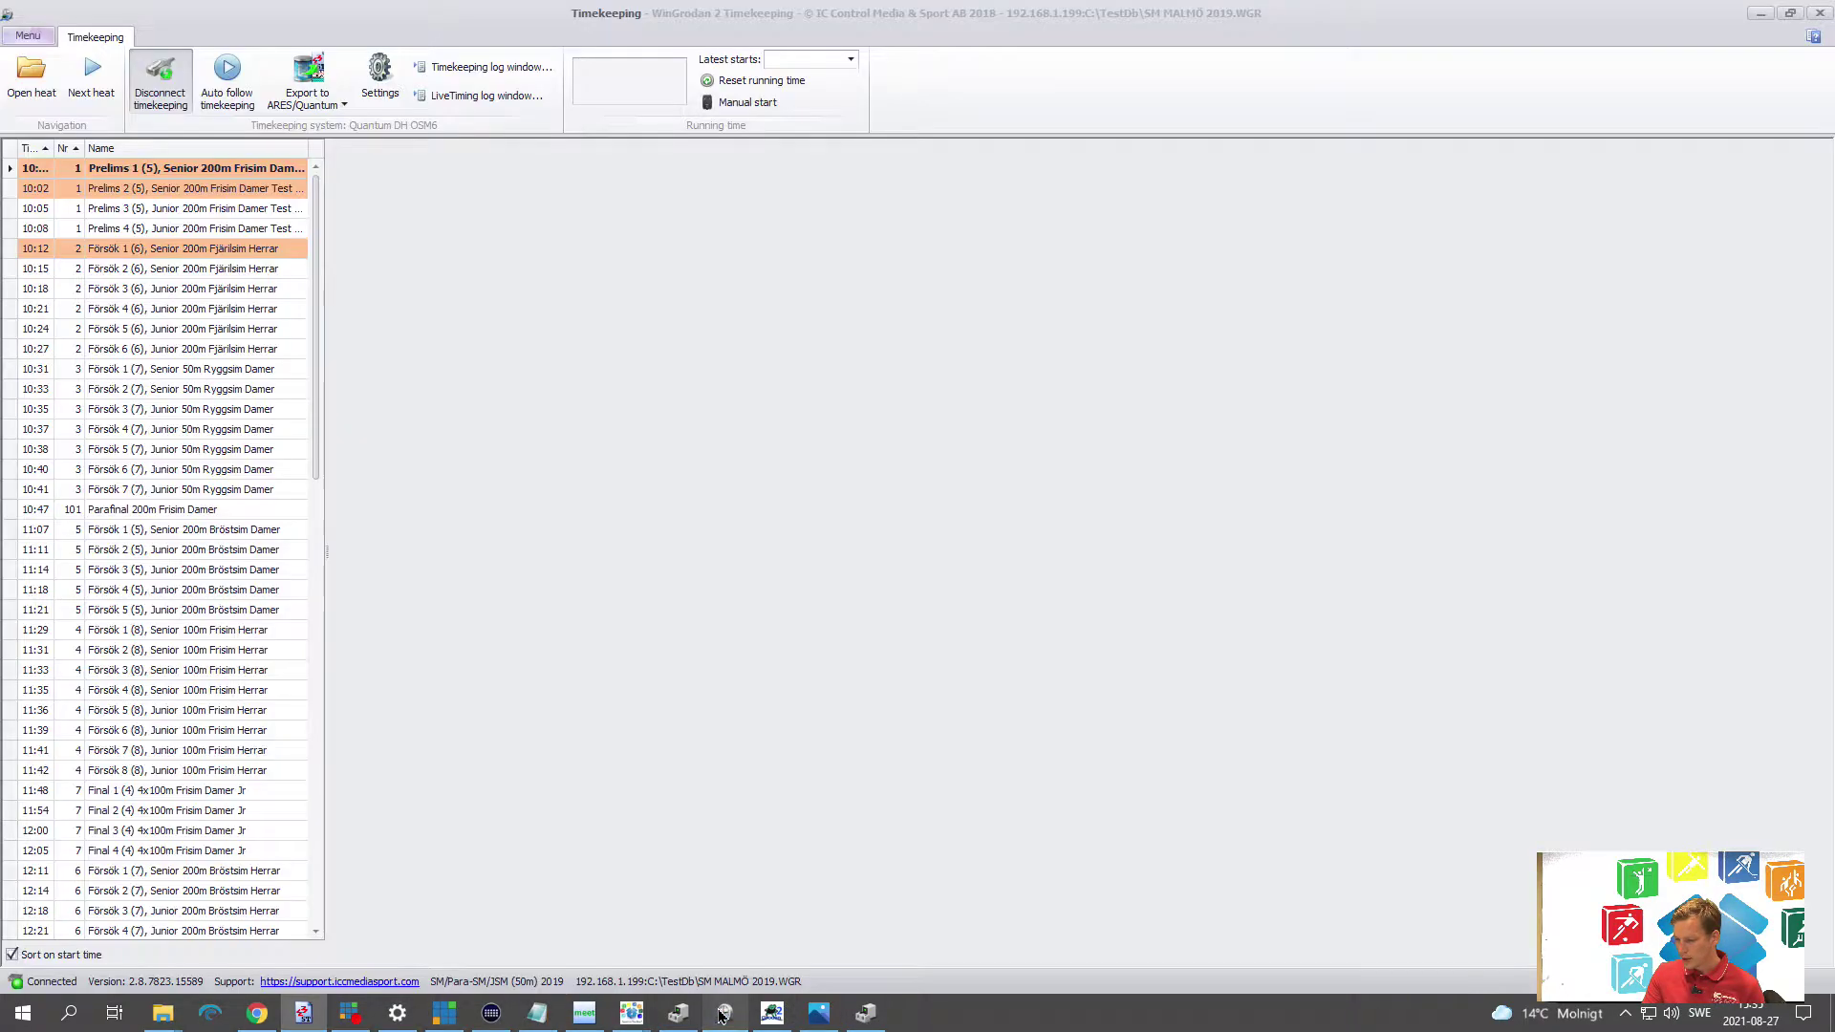
click(383, 101)
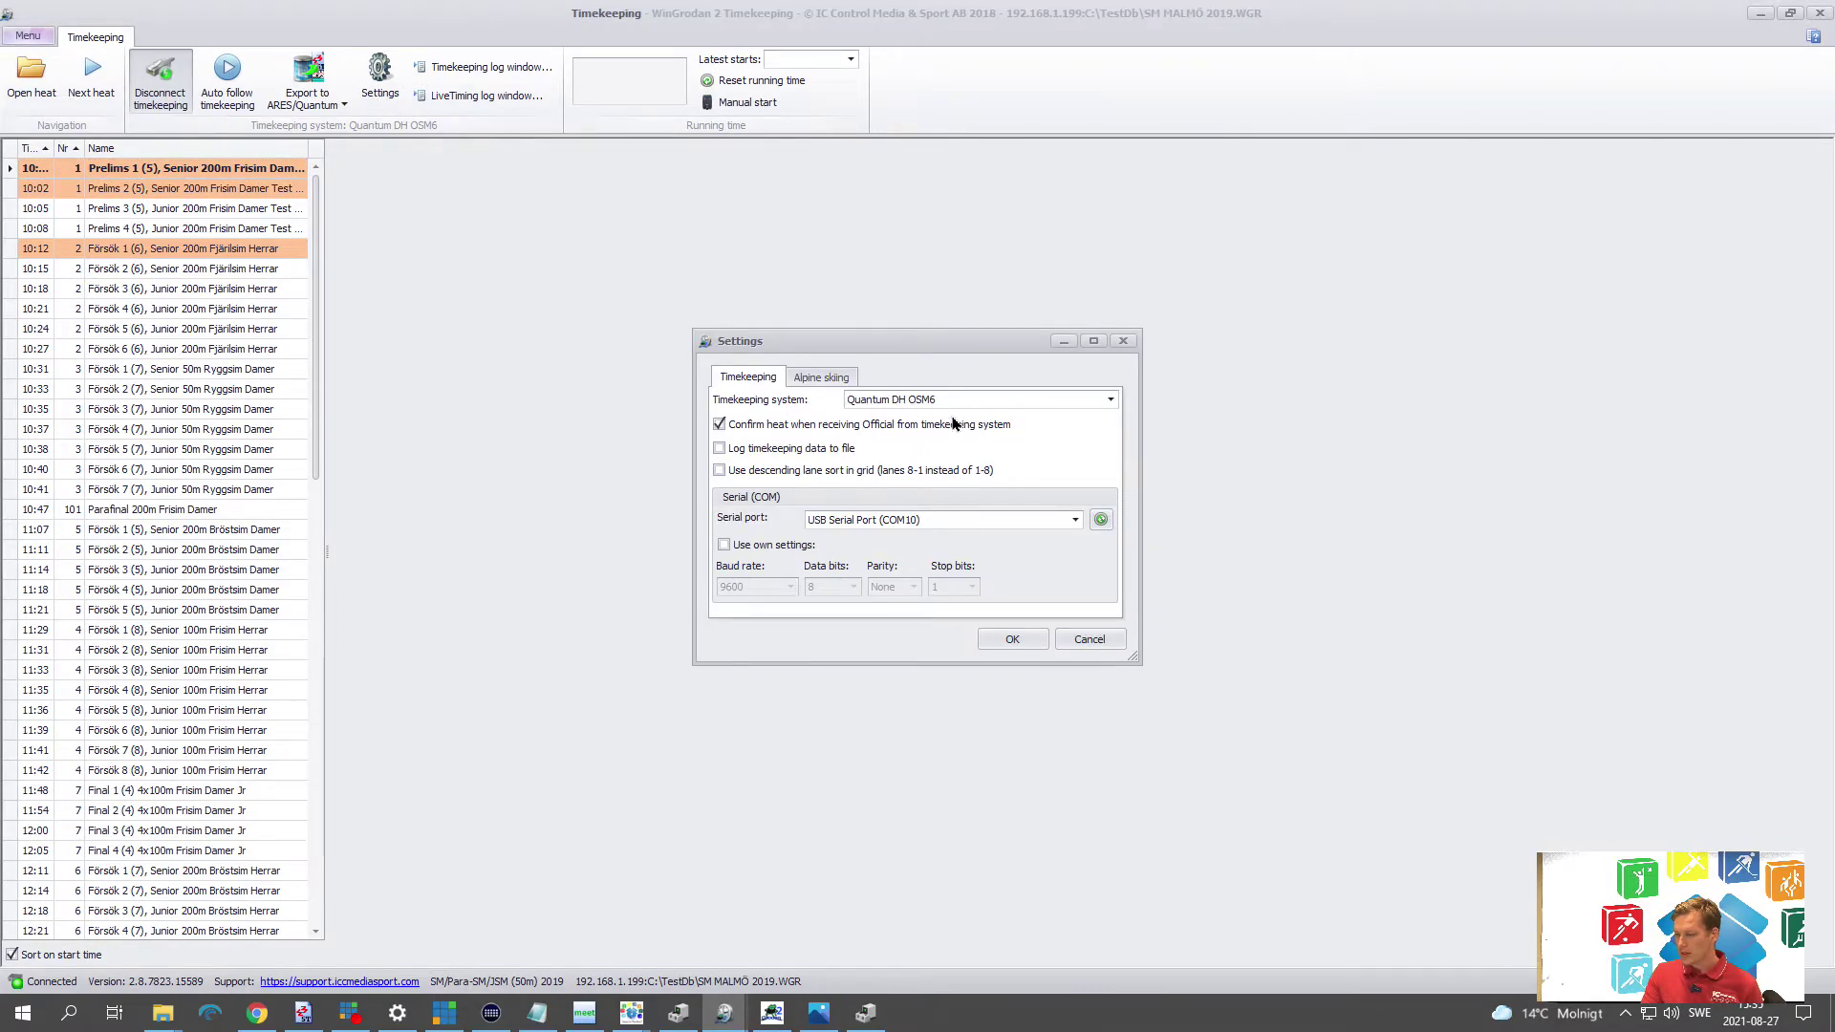
click(1010, 639)
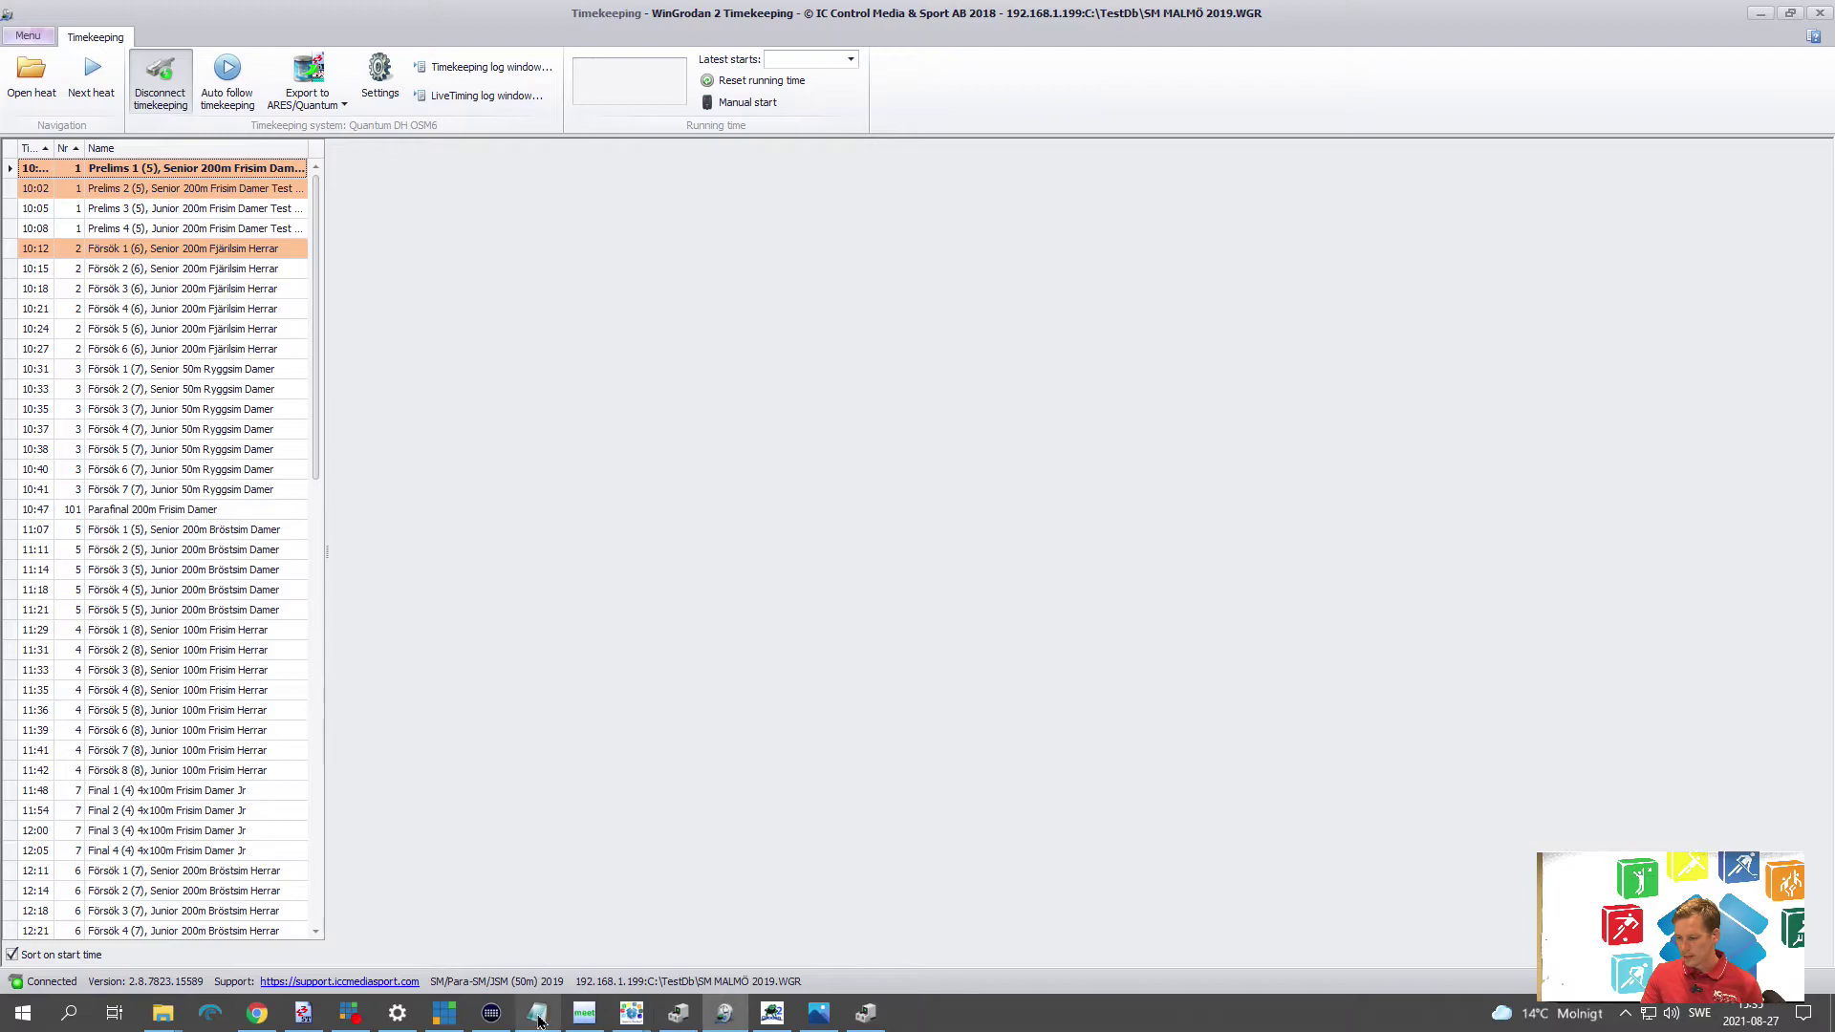
Switch back to Quantum-AQ and enable Send DNF,DSQ and Send button times for the Wingrodan connection
click(304, 1013)
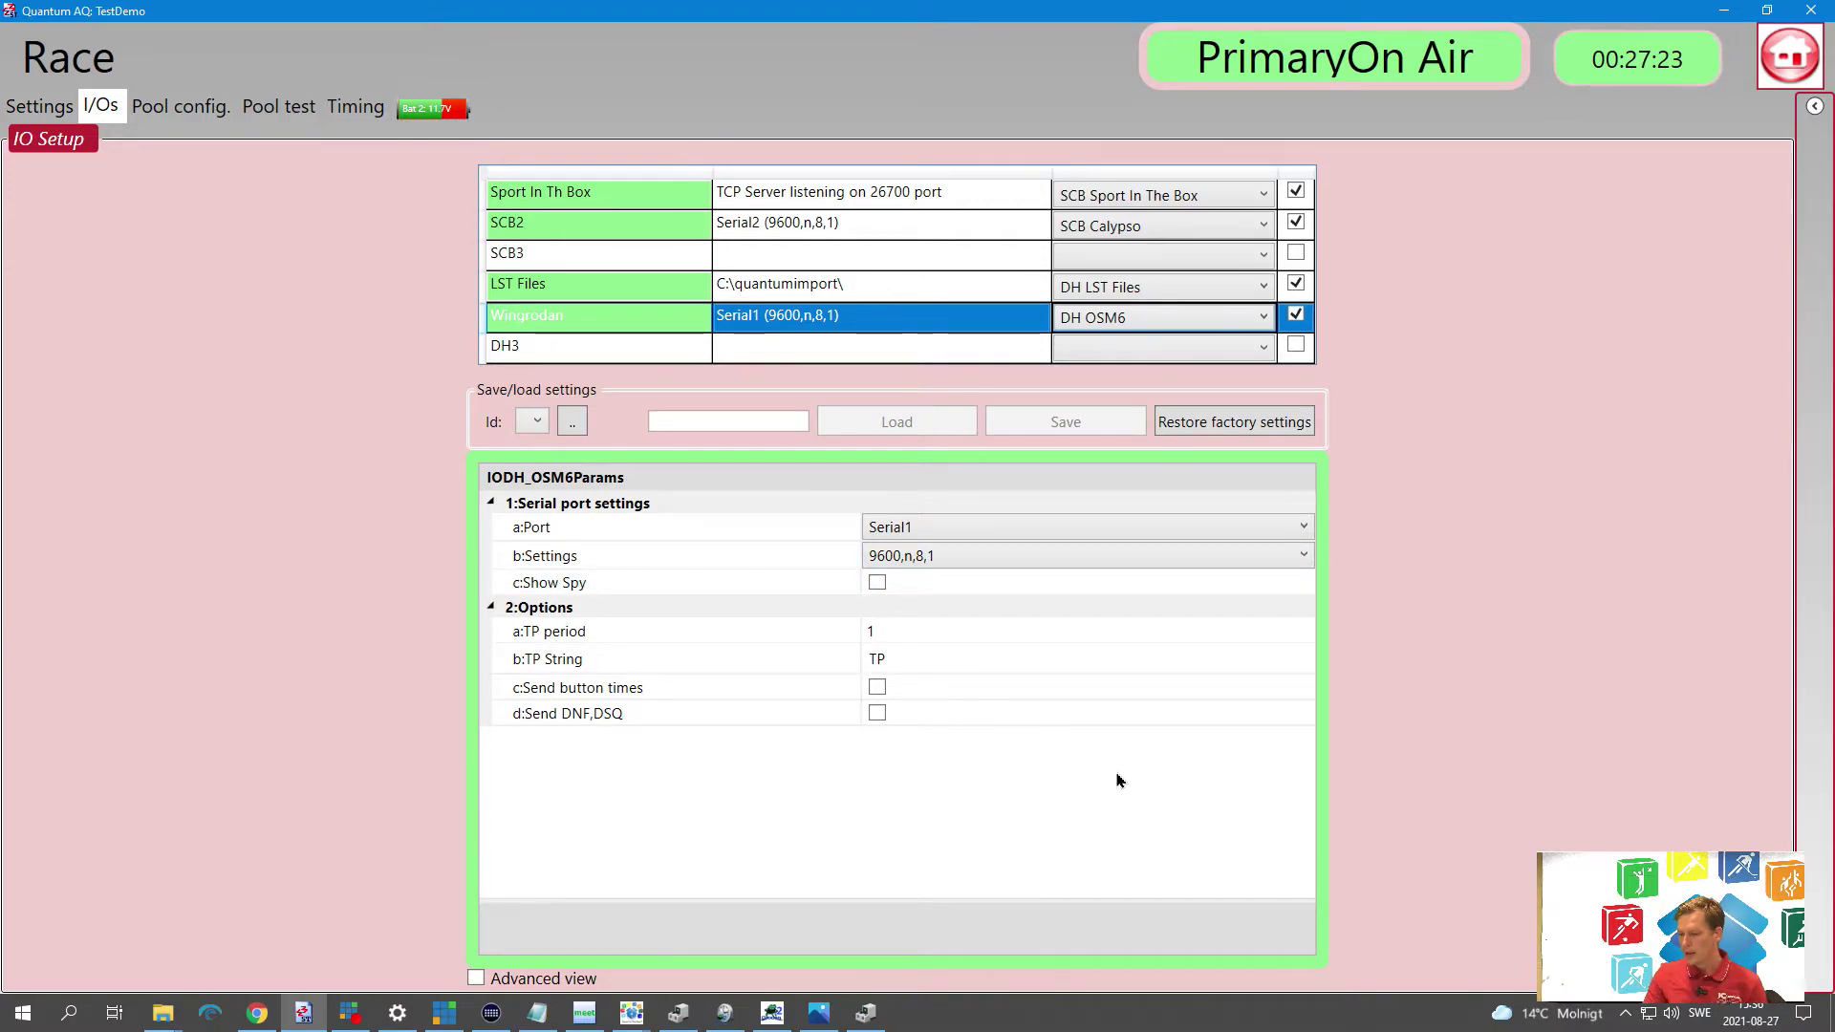
click(877, 715)
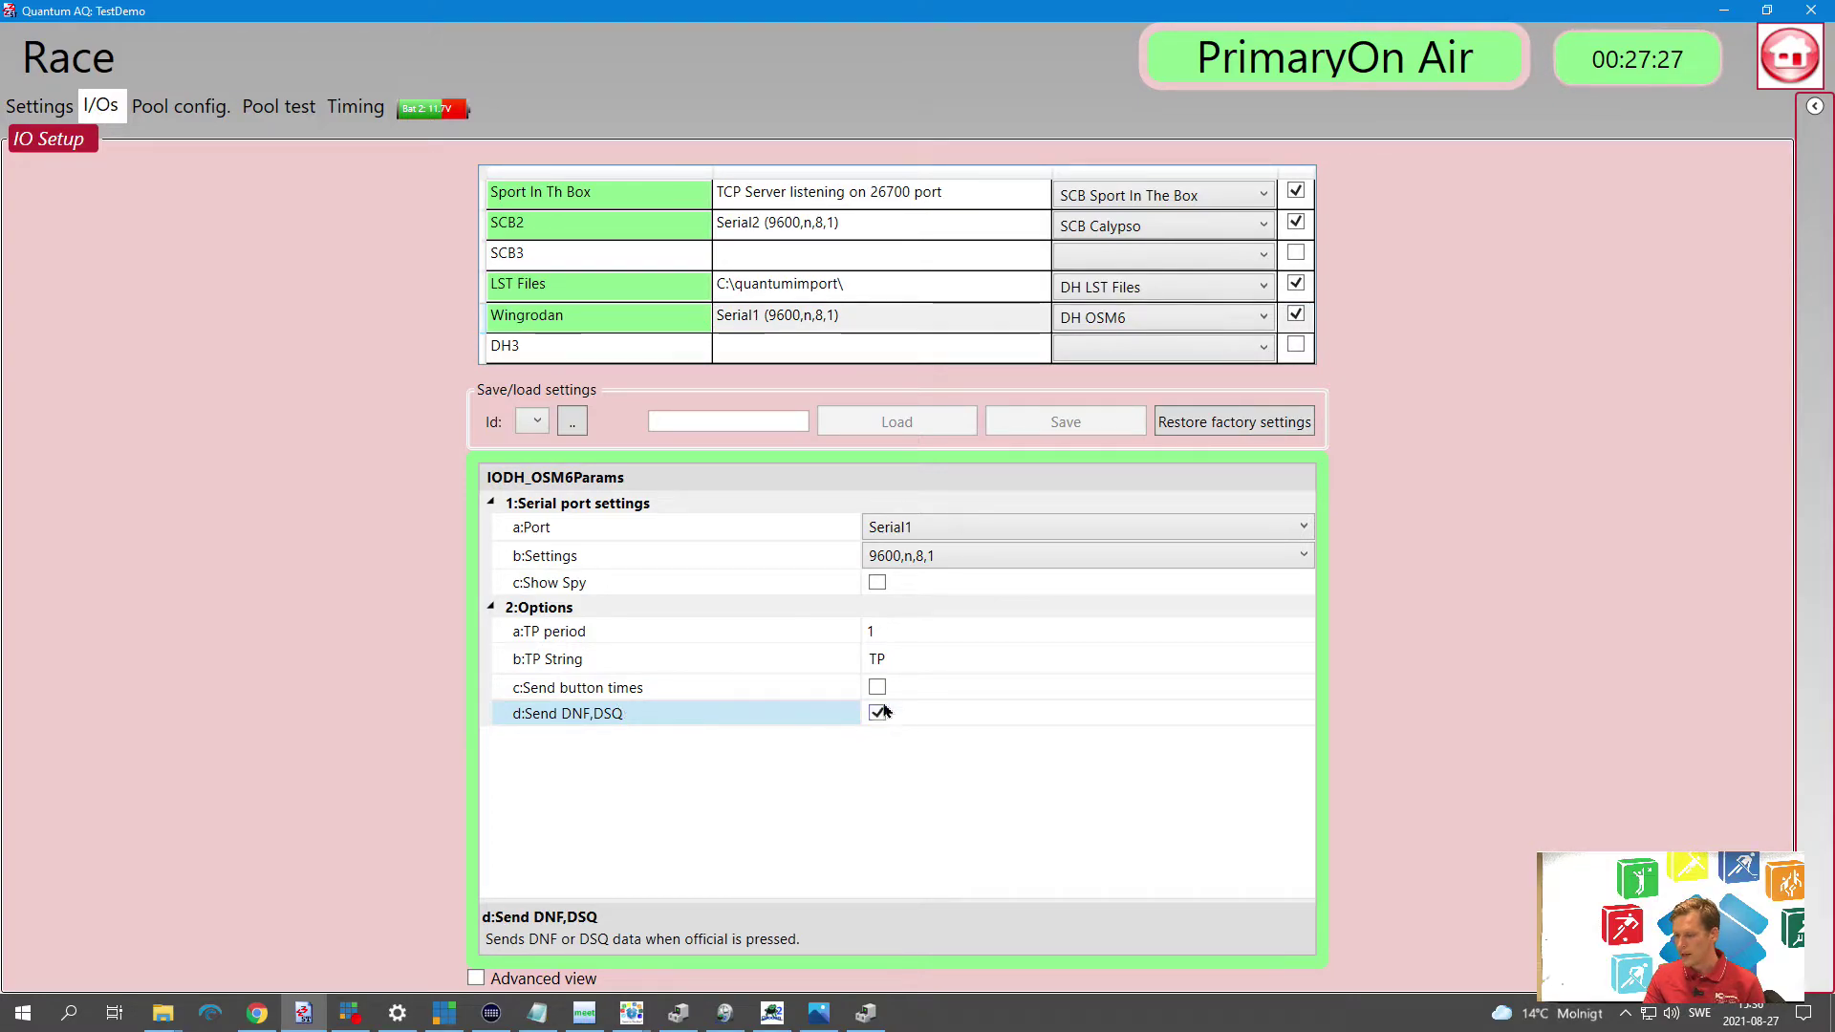
click(878, 689)
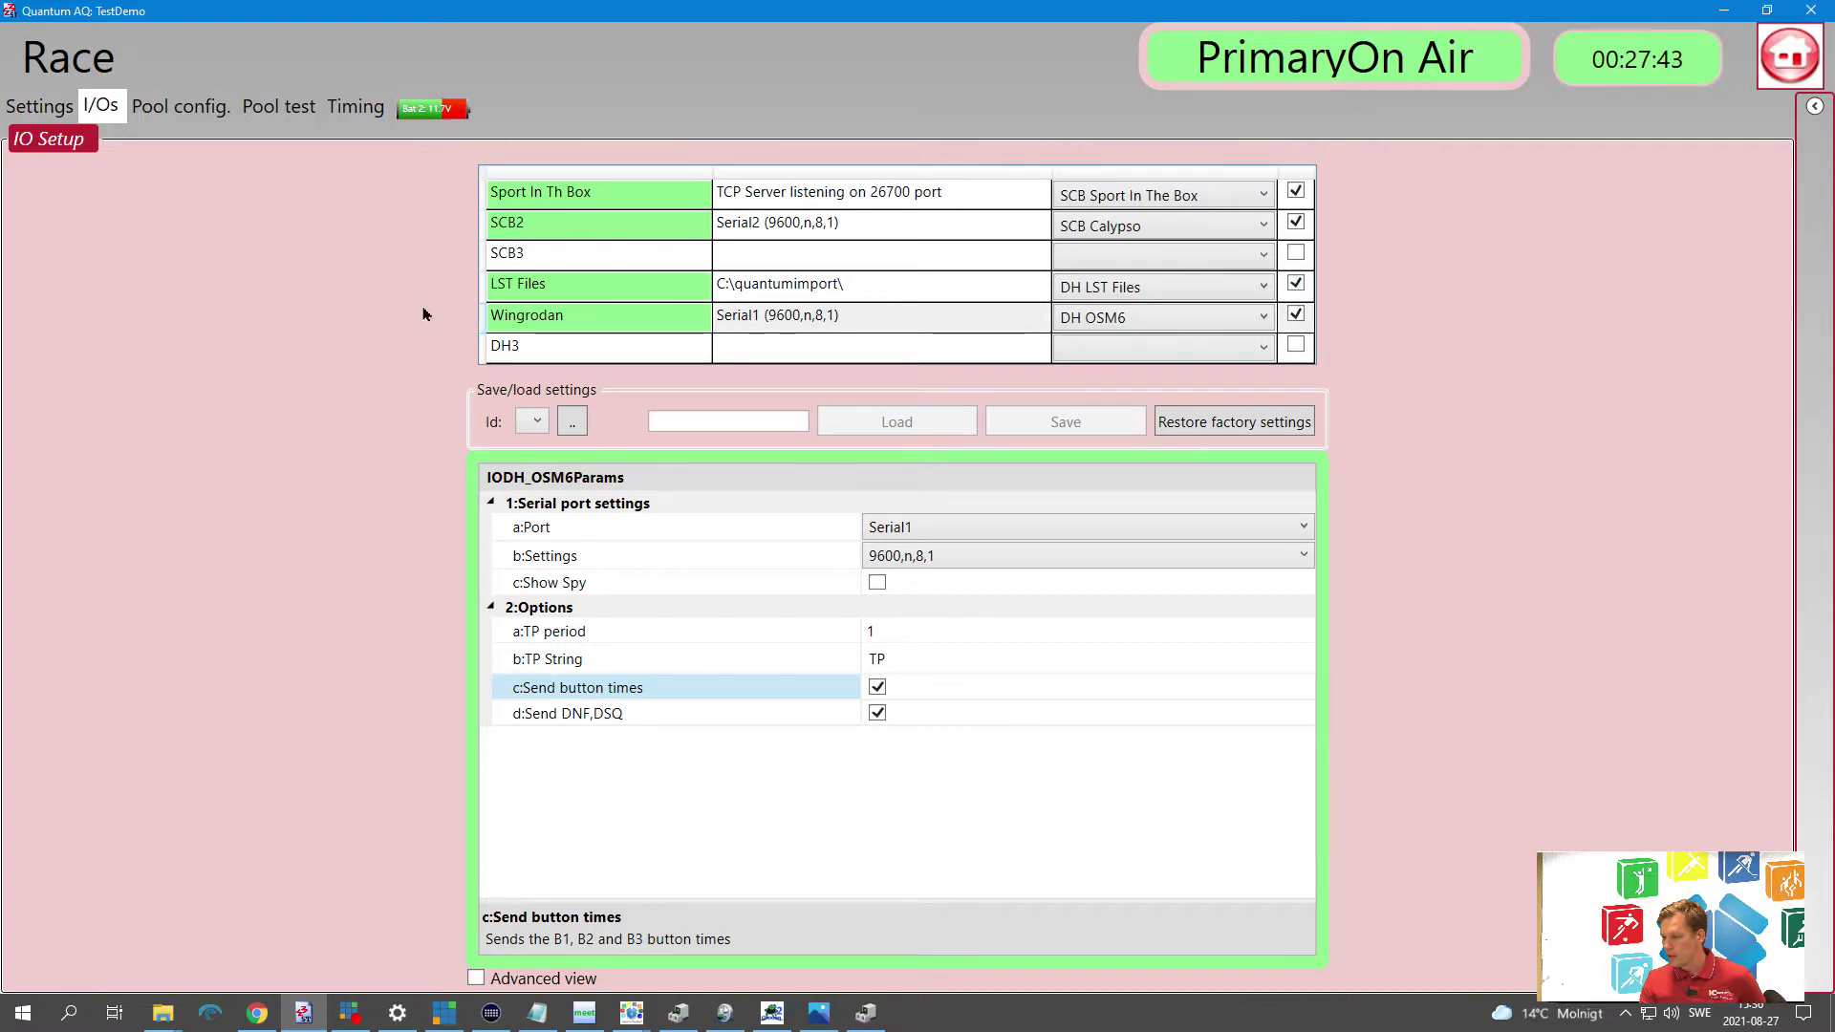
Disable the Wingrodan connection in the I/O setup and view the connection indicators in the timing view
click(526, 321)
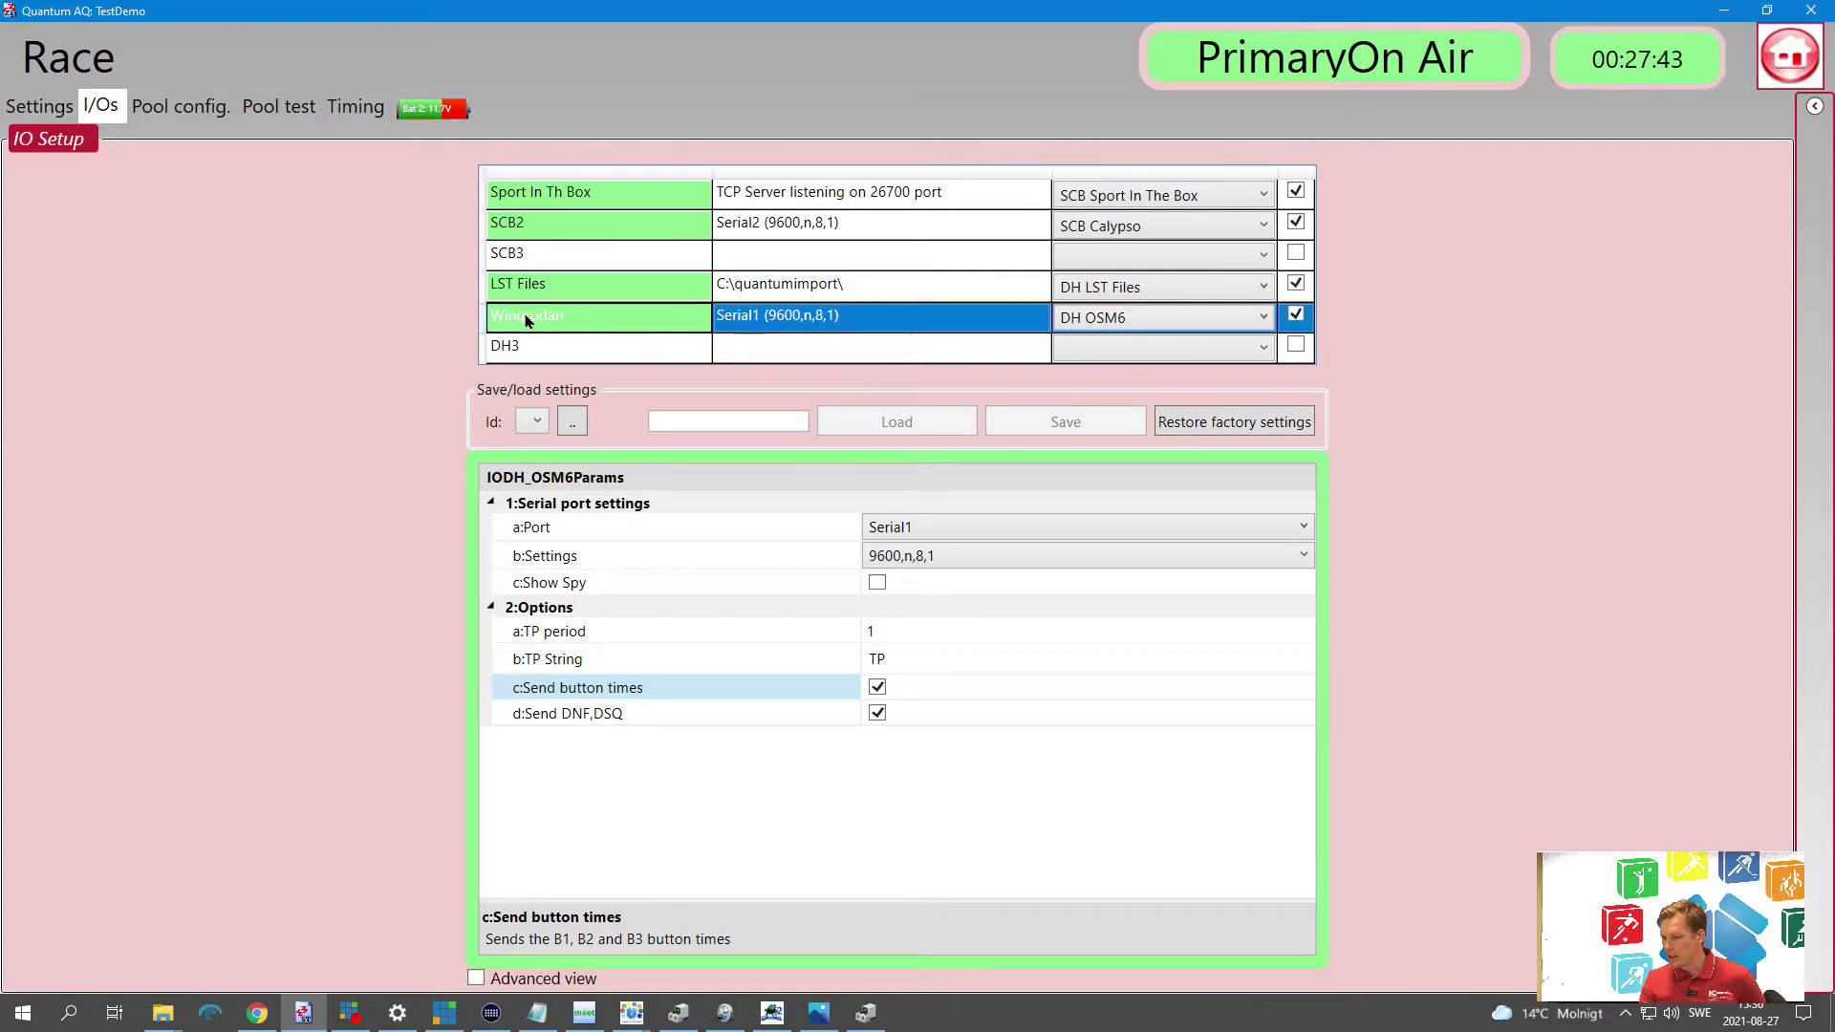
click(1300, 319)
click(648, 350)
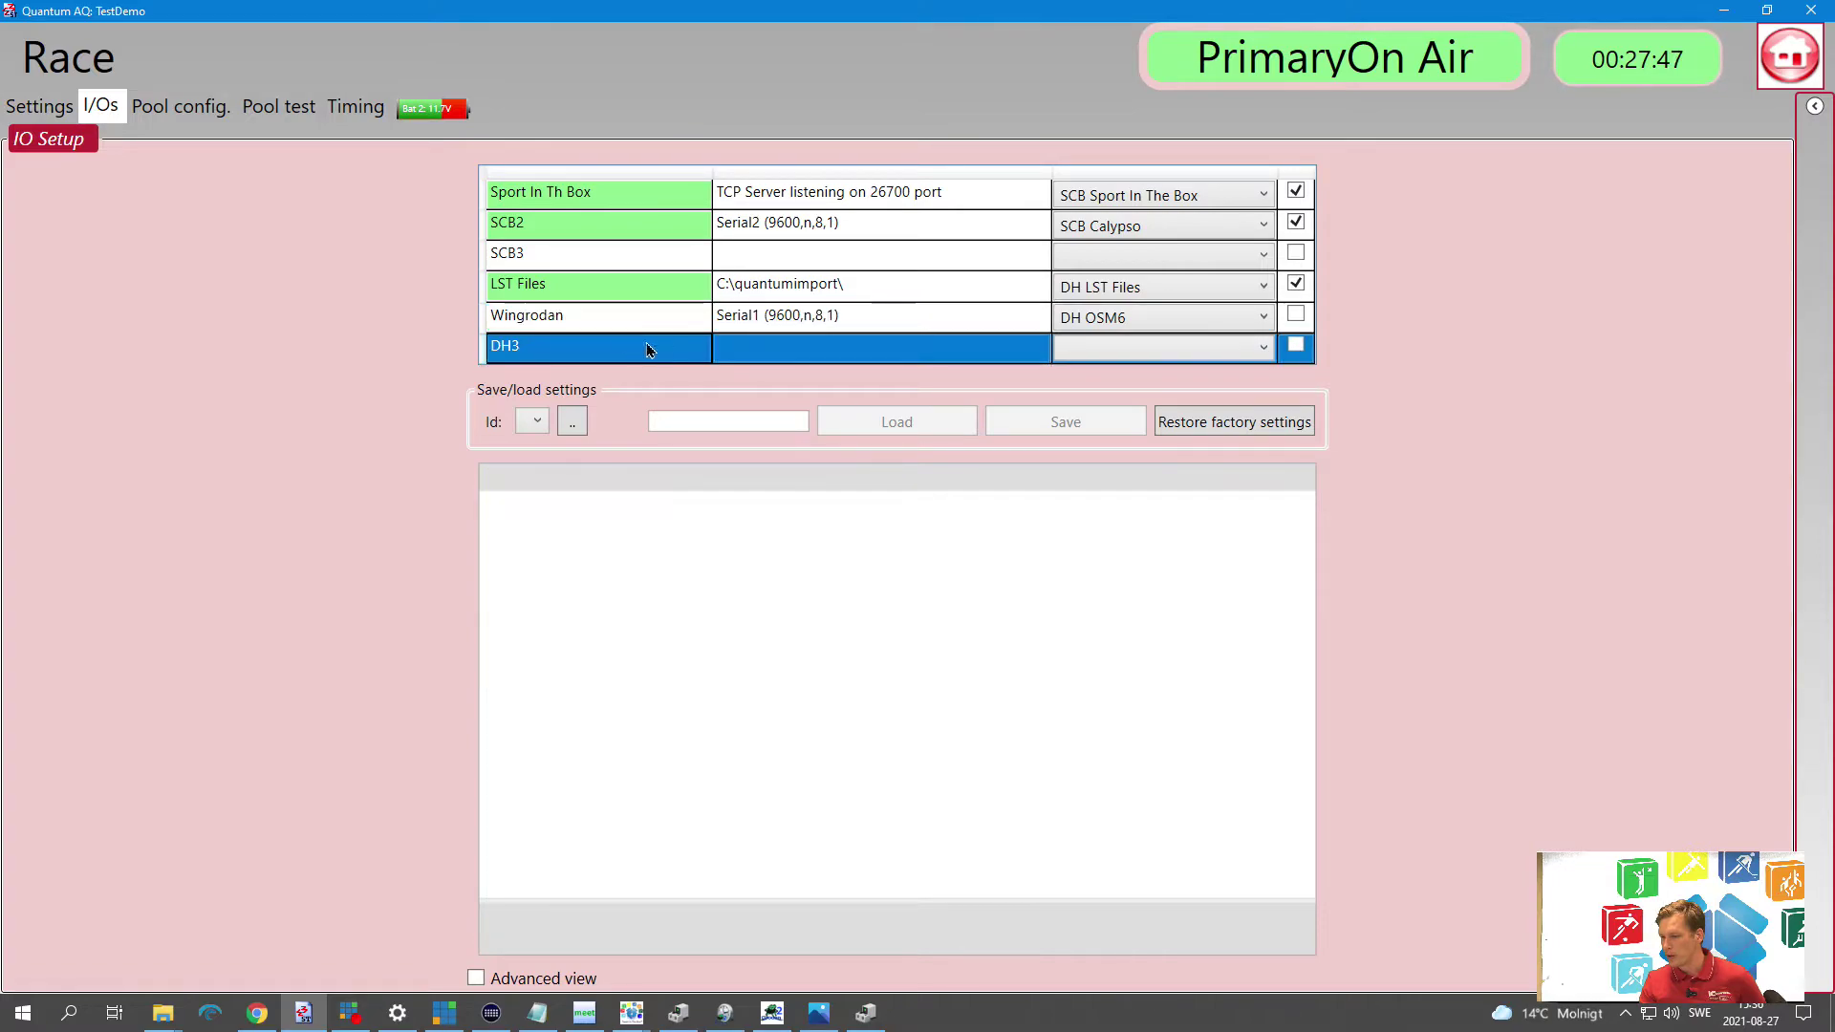
click(623, 325)
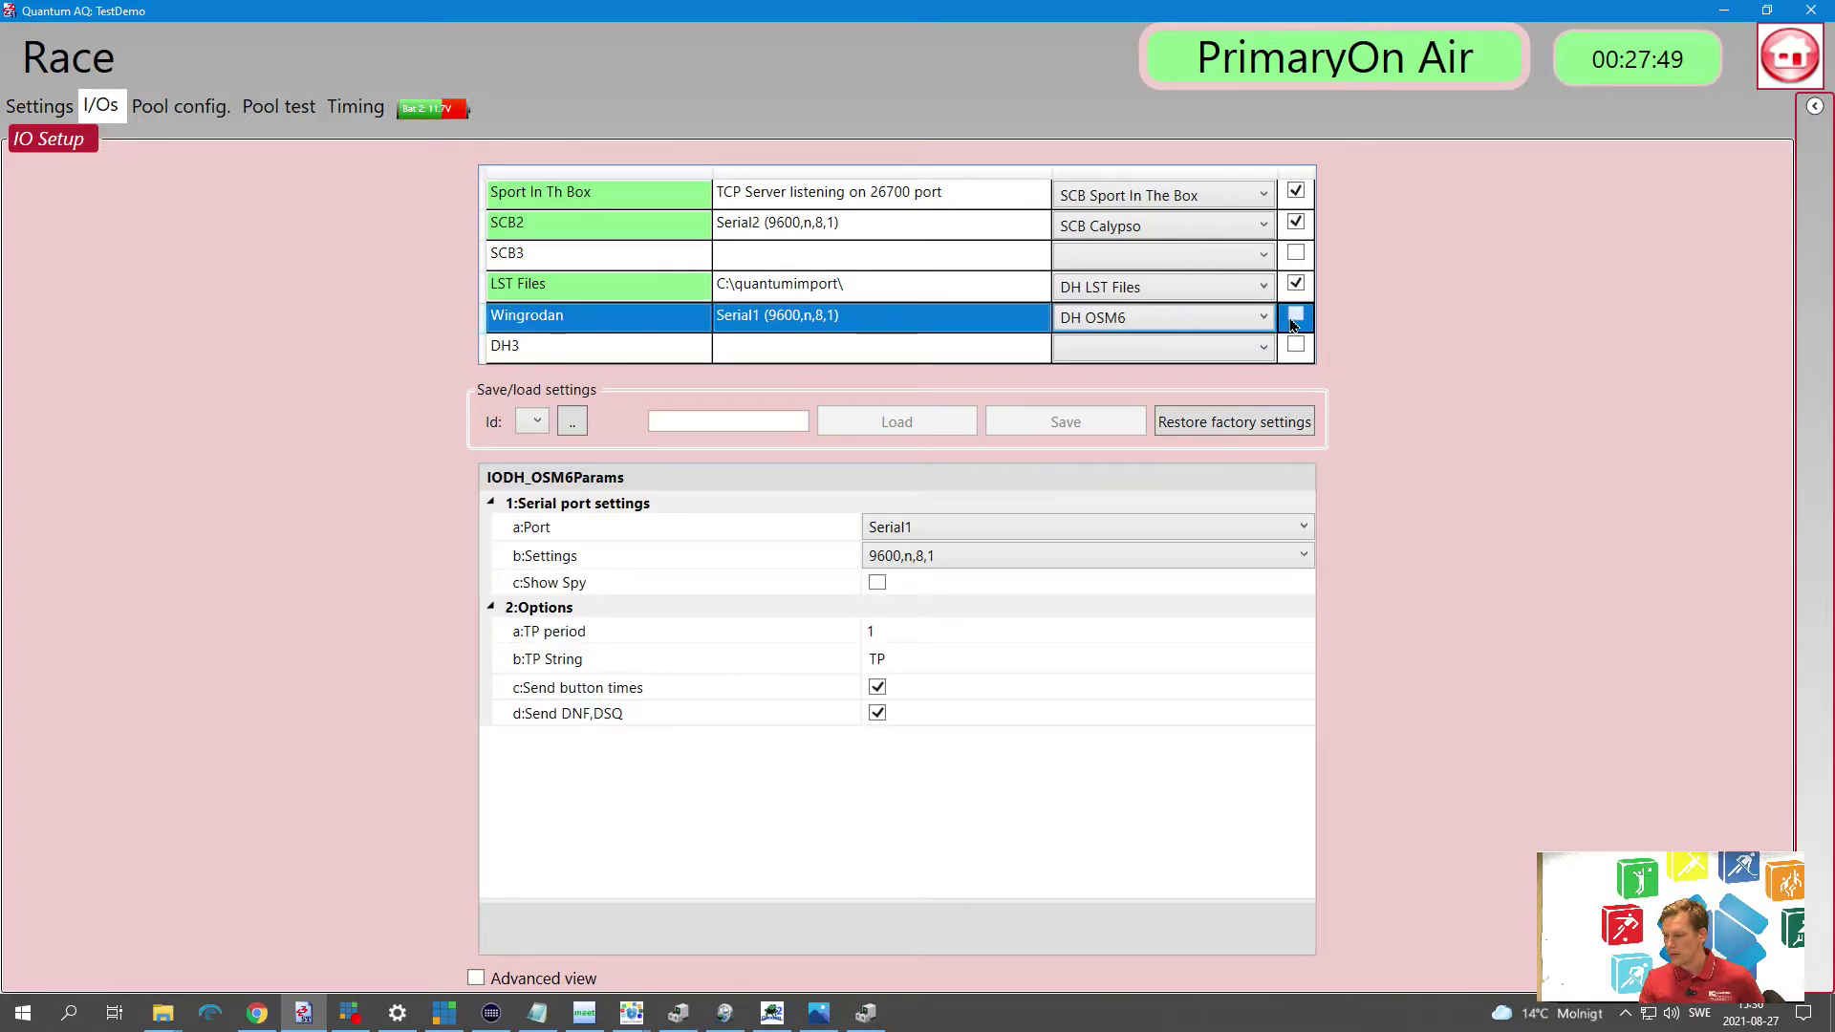
click(1296, 317)
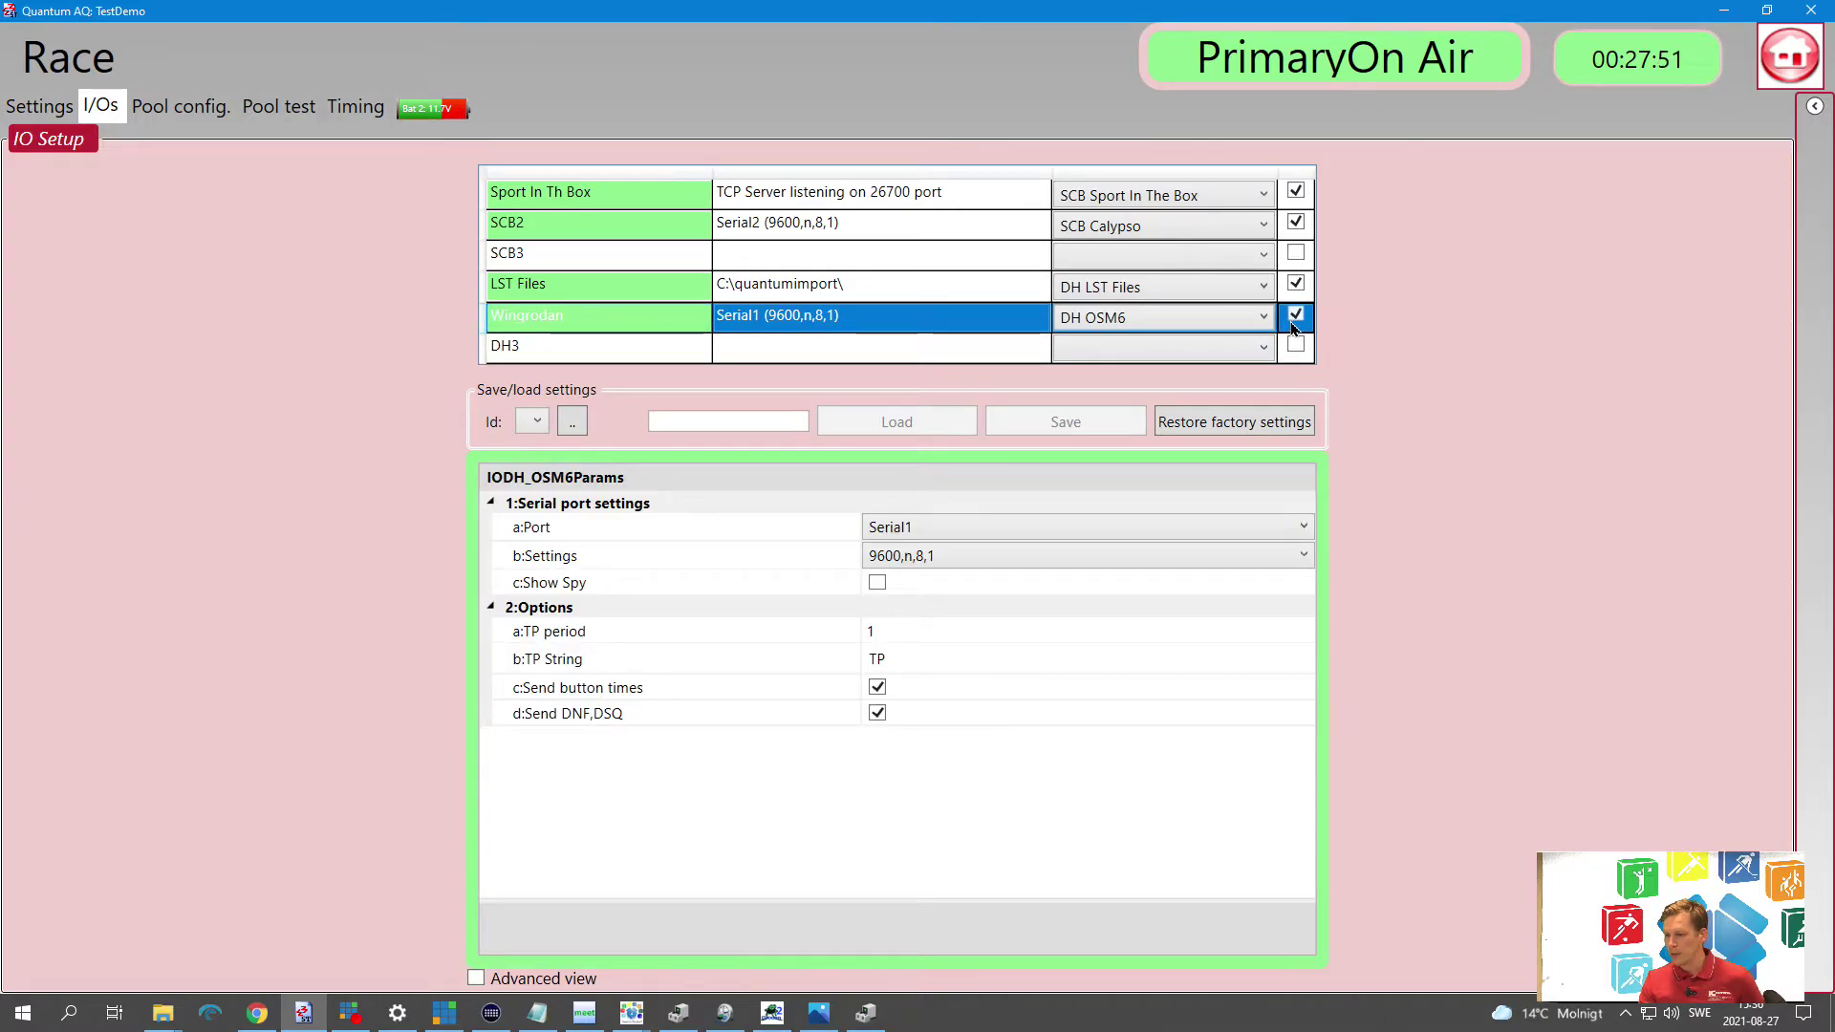
click(1297, 320)
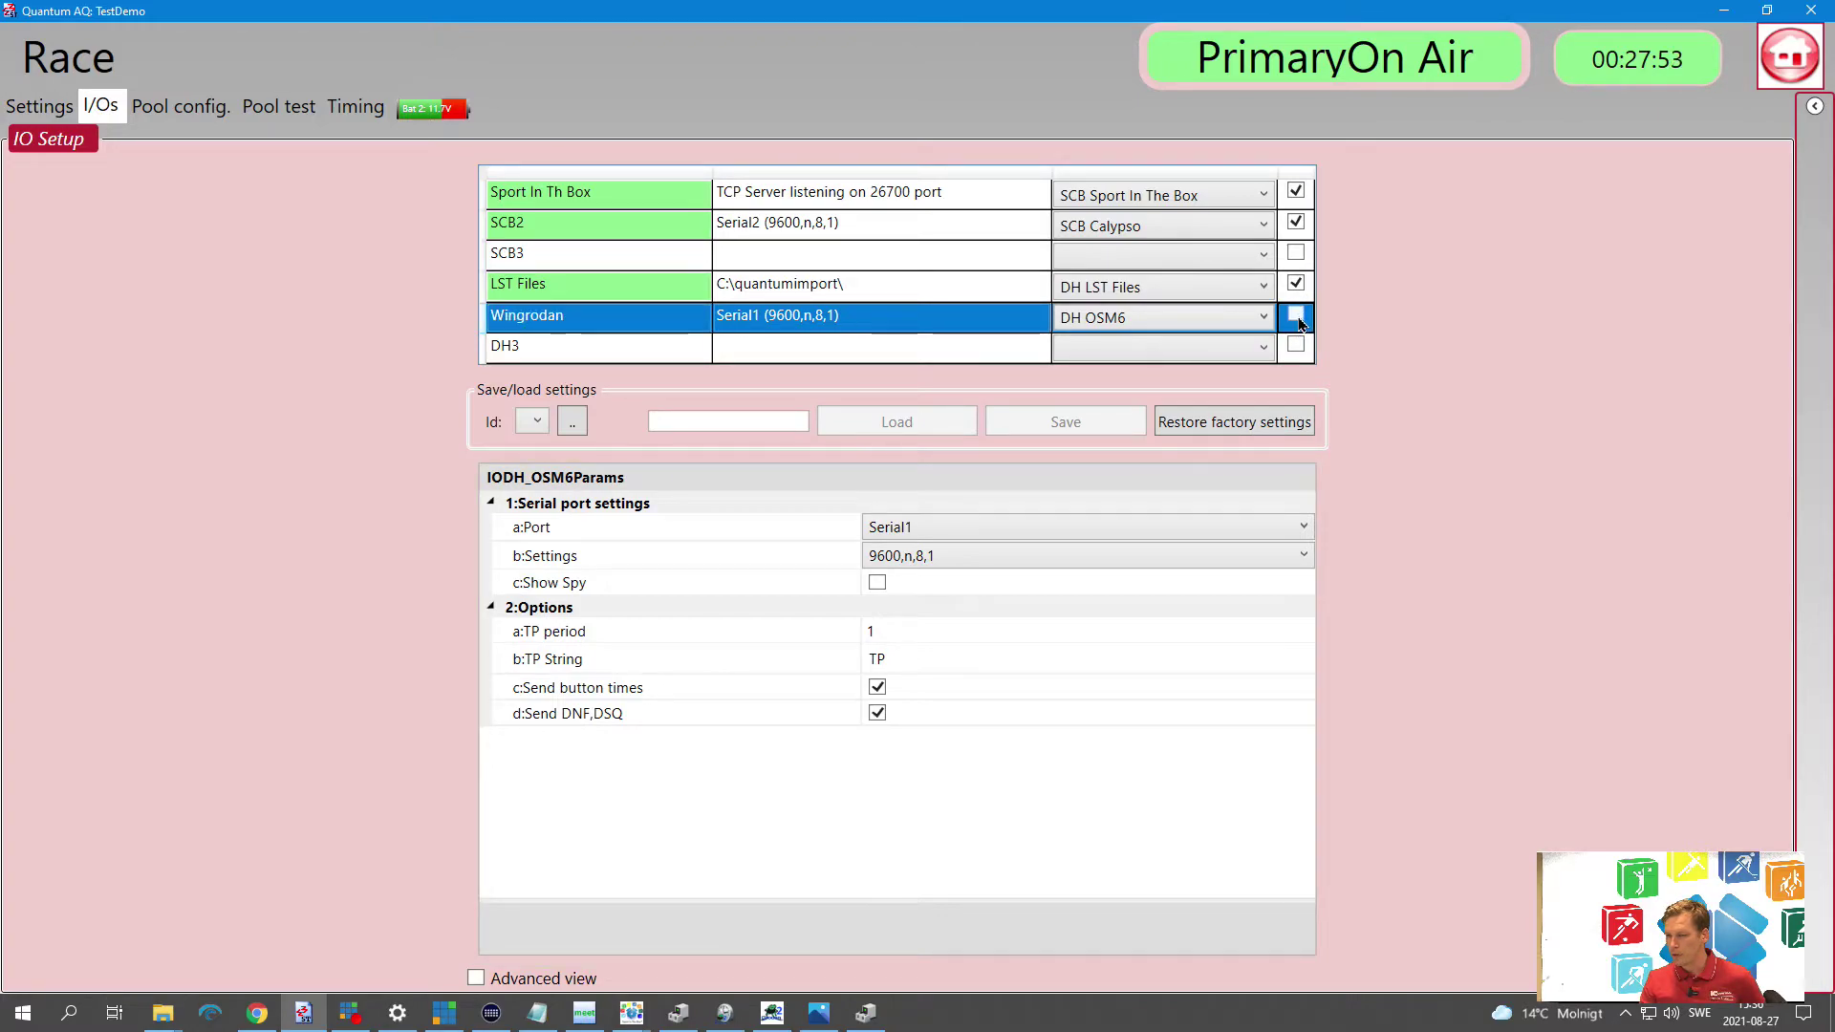
click(355, 109)
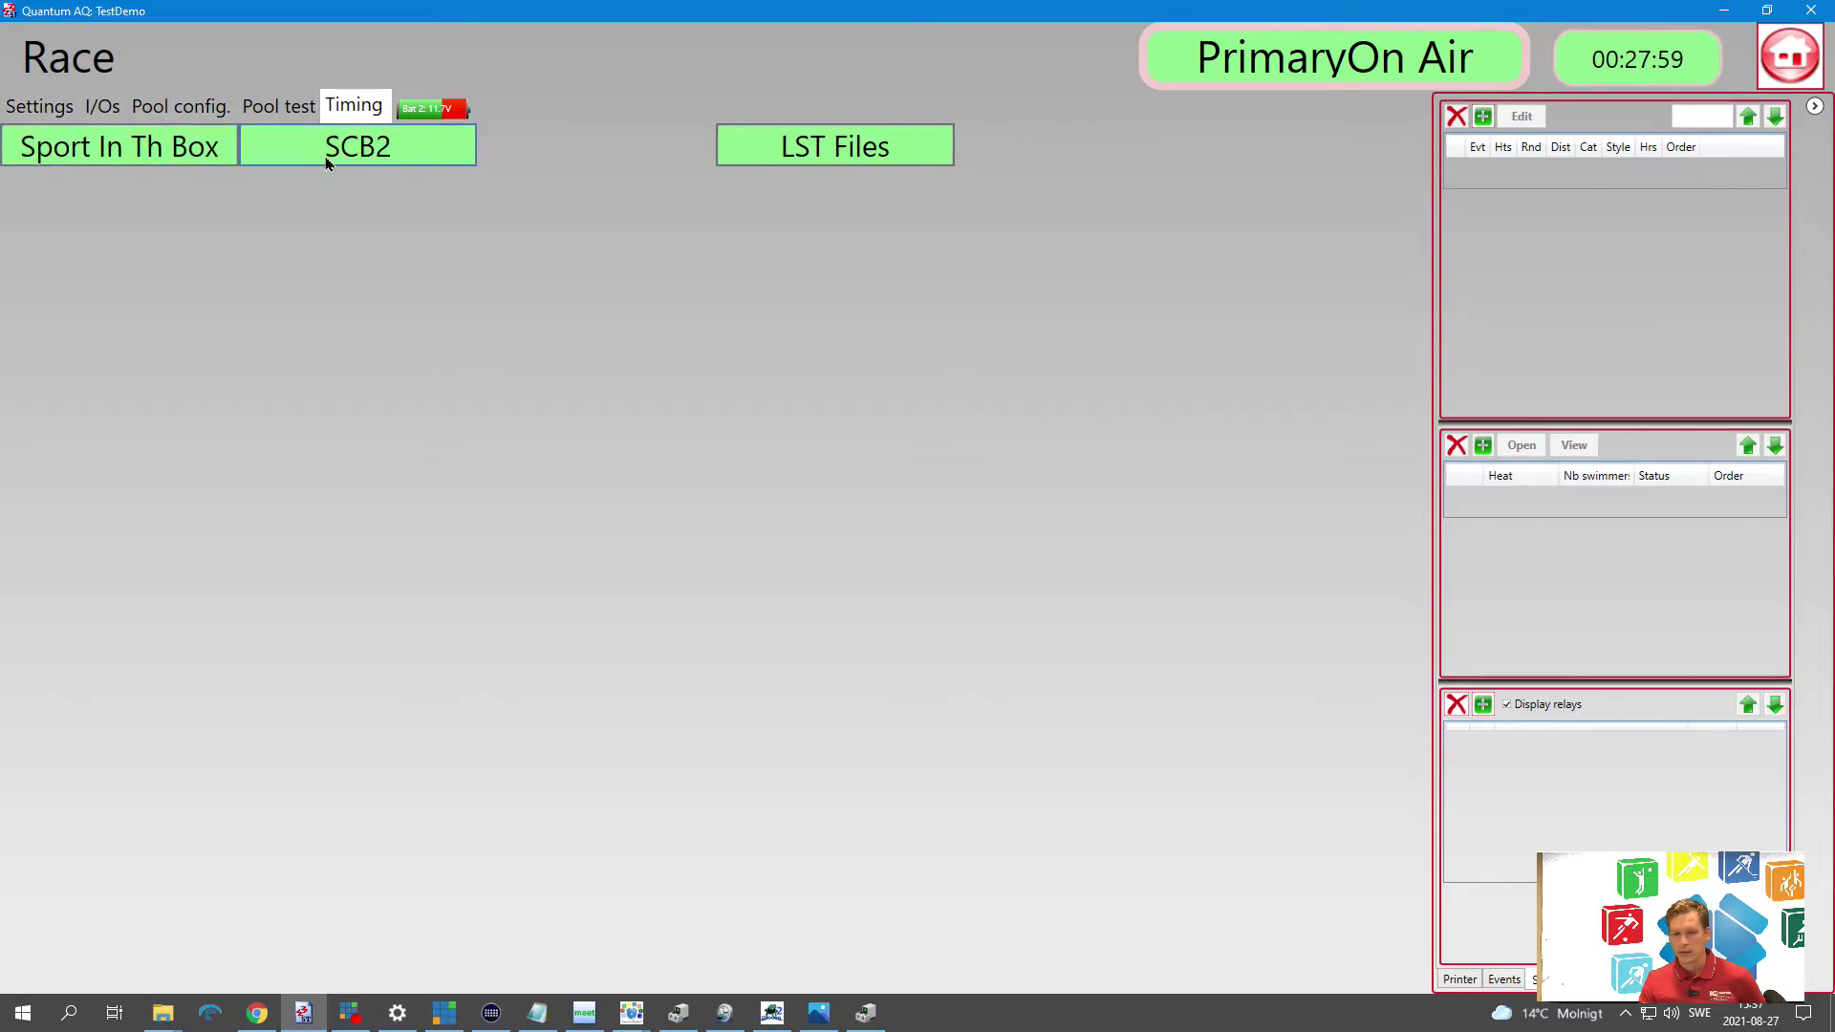
Enable the Wingrodan connection in the I/O setup and set it to On in the timing view
click(101, 105)
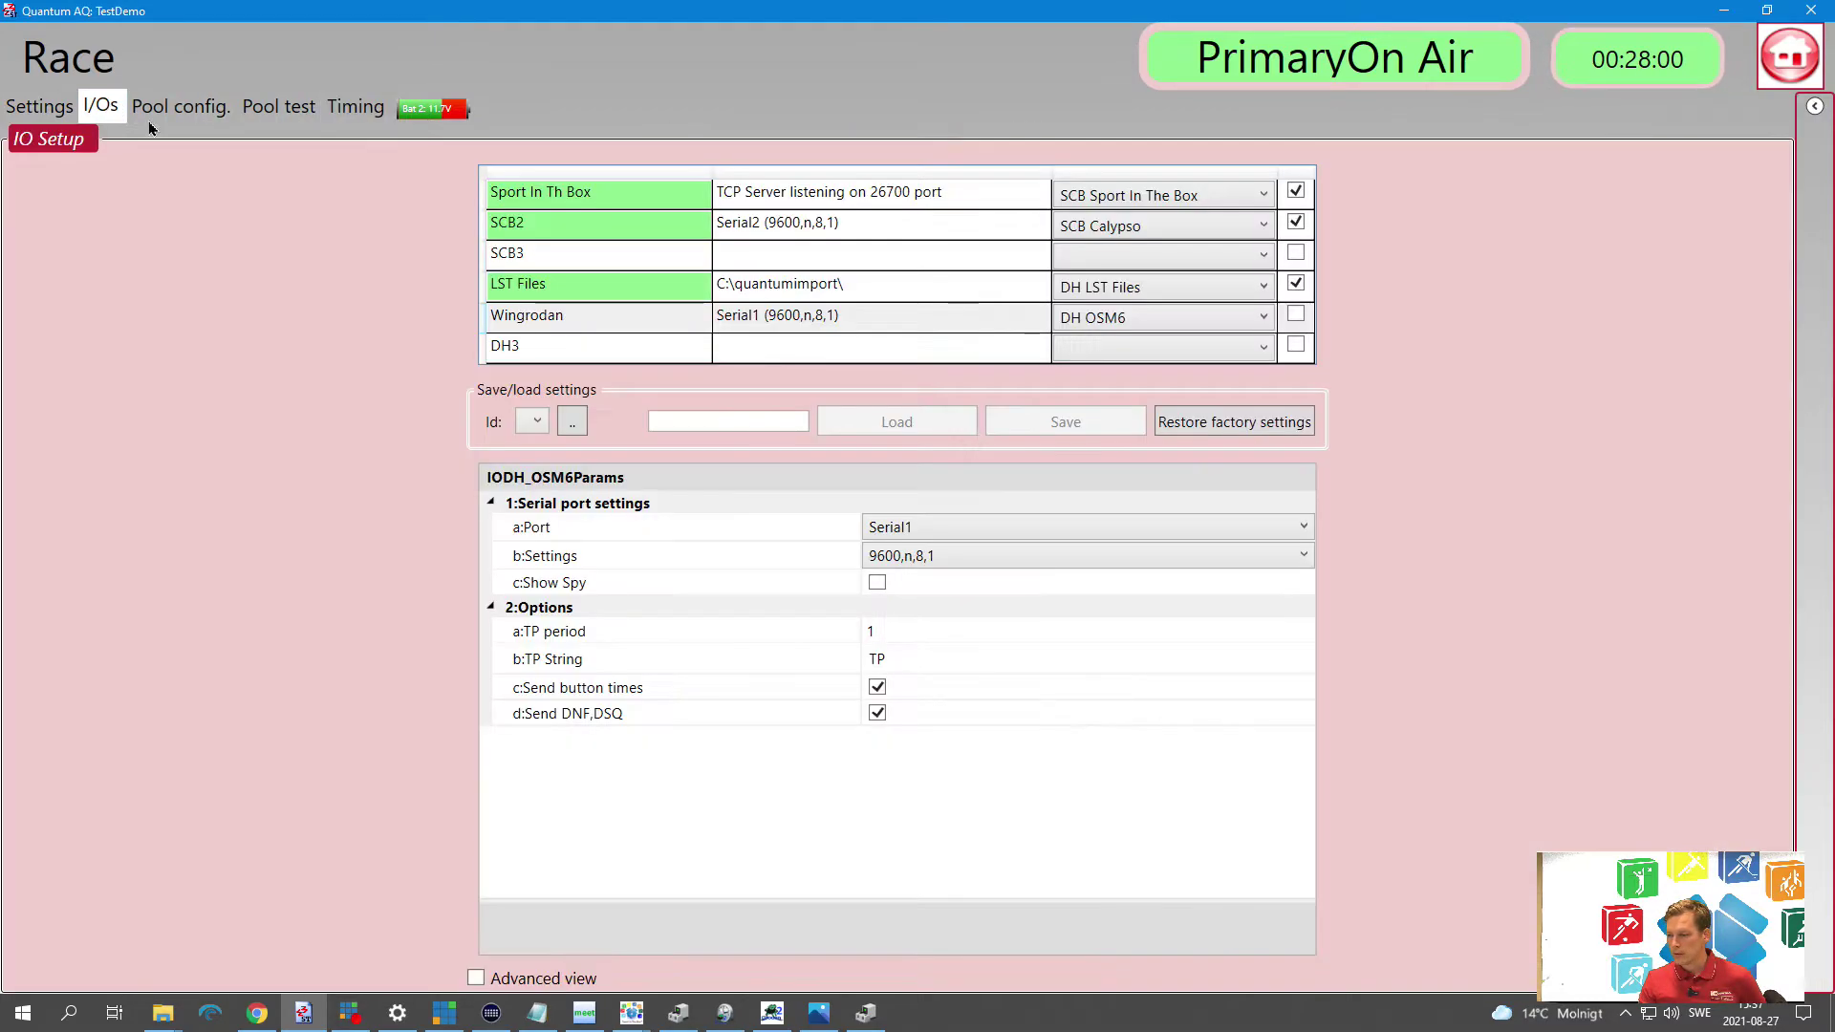
click(1295, 318)
click(349, 114)
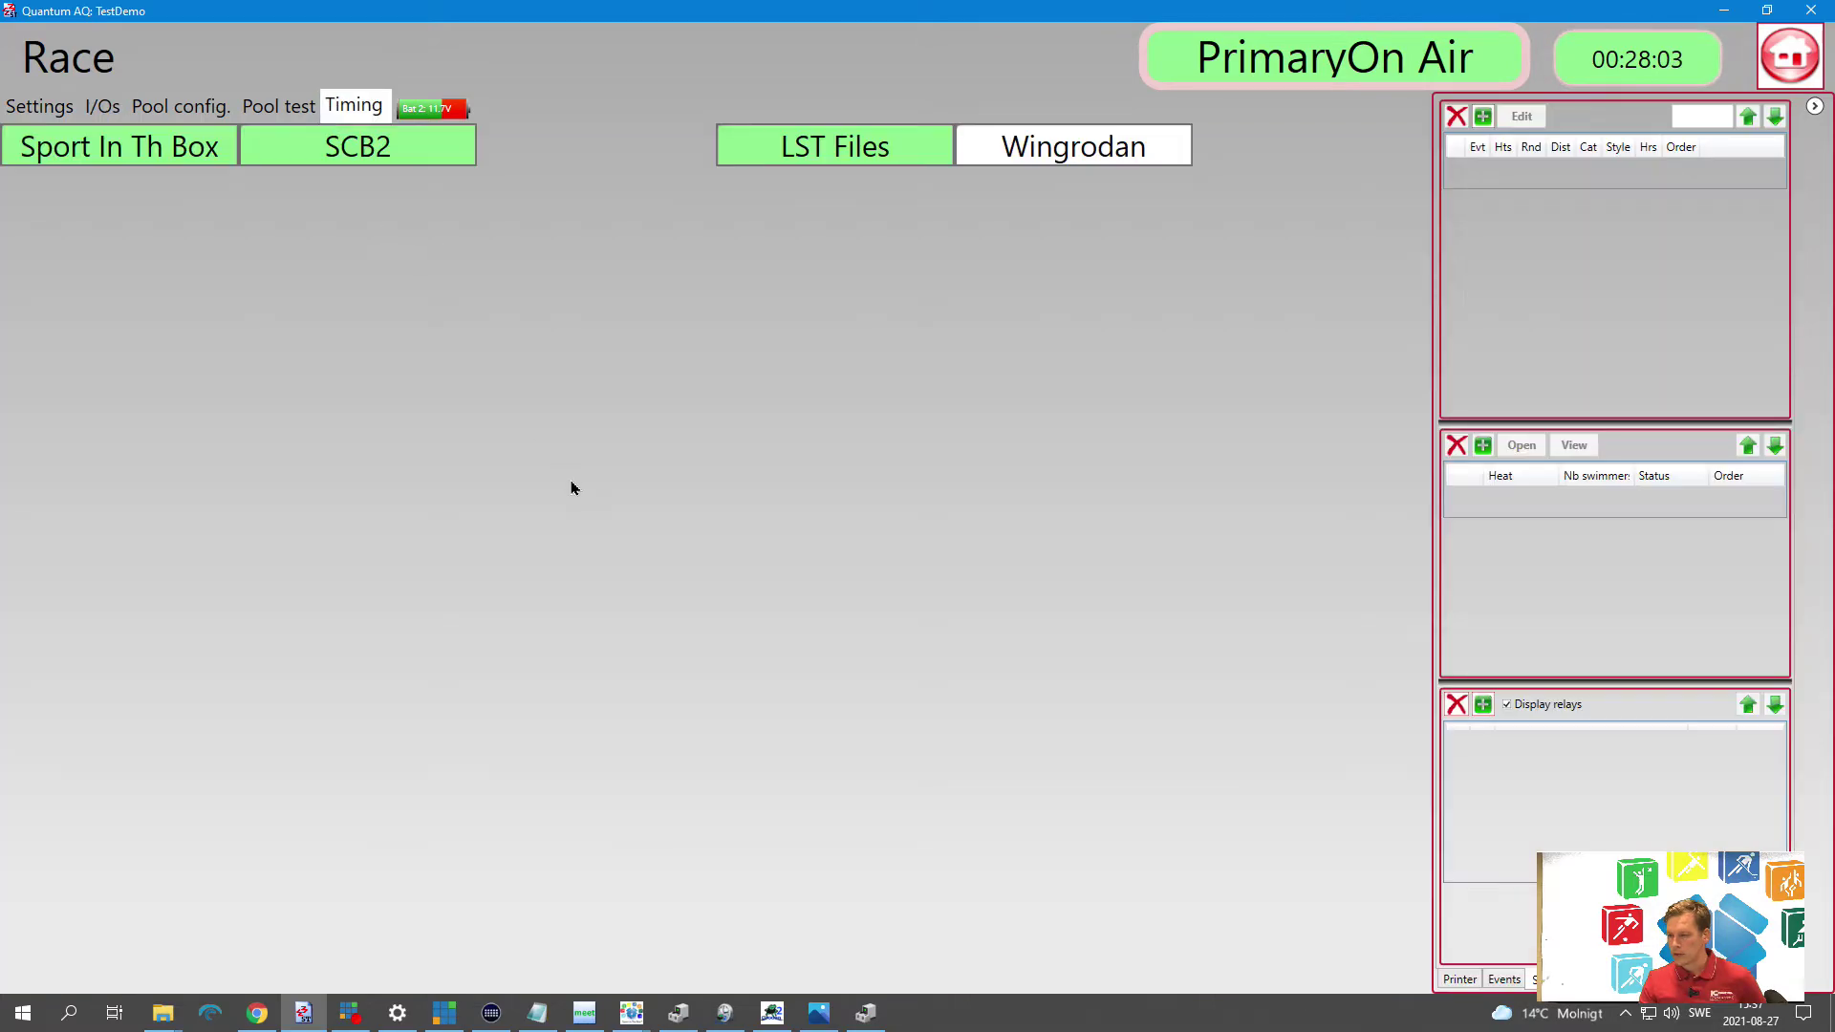
click(1046, 160)
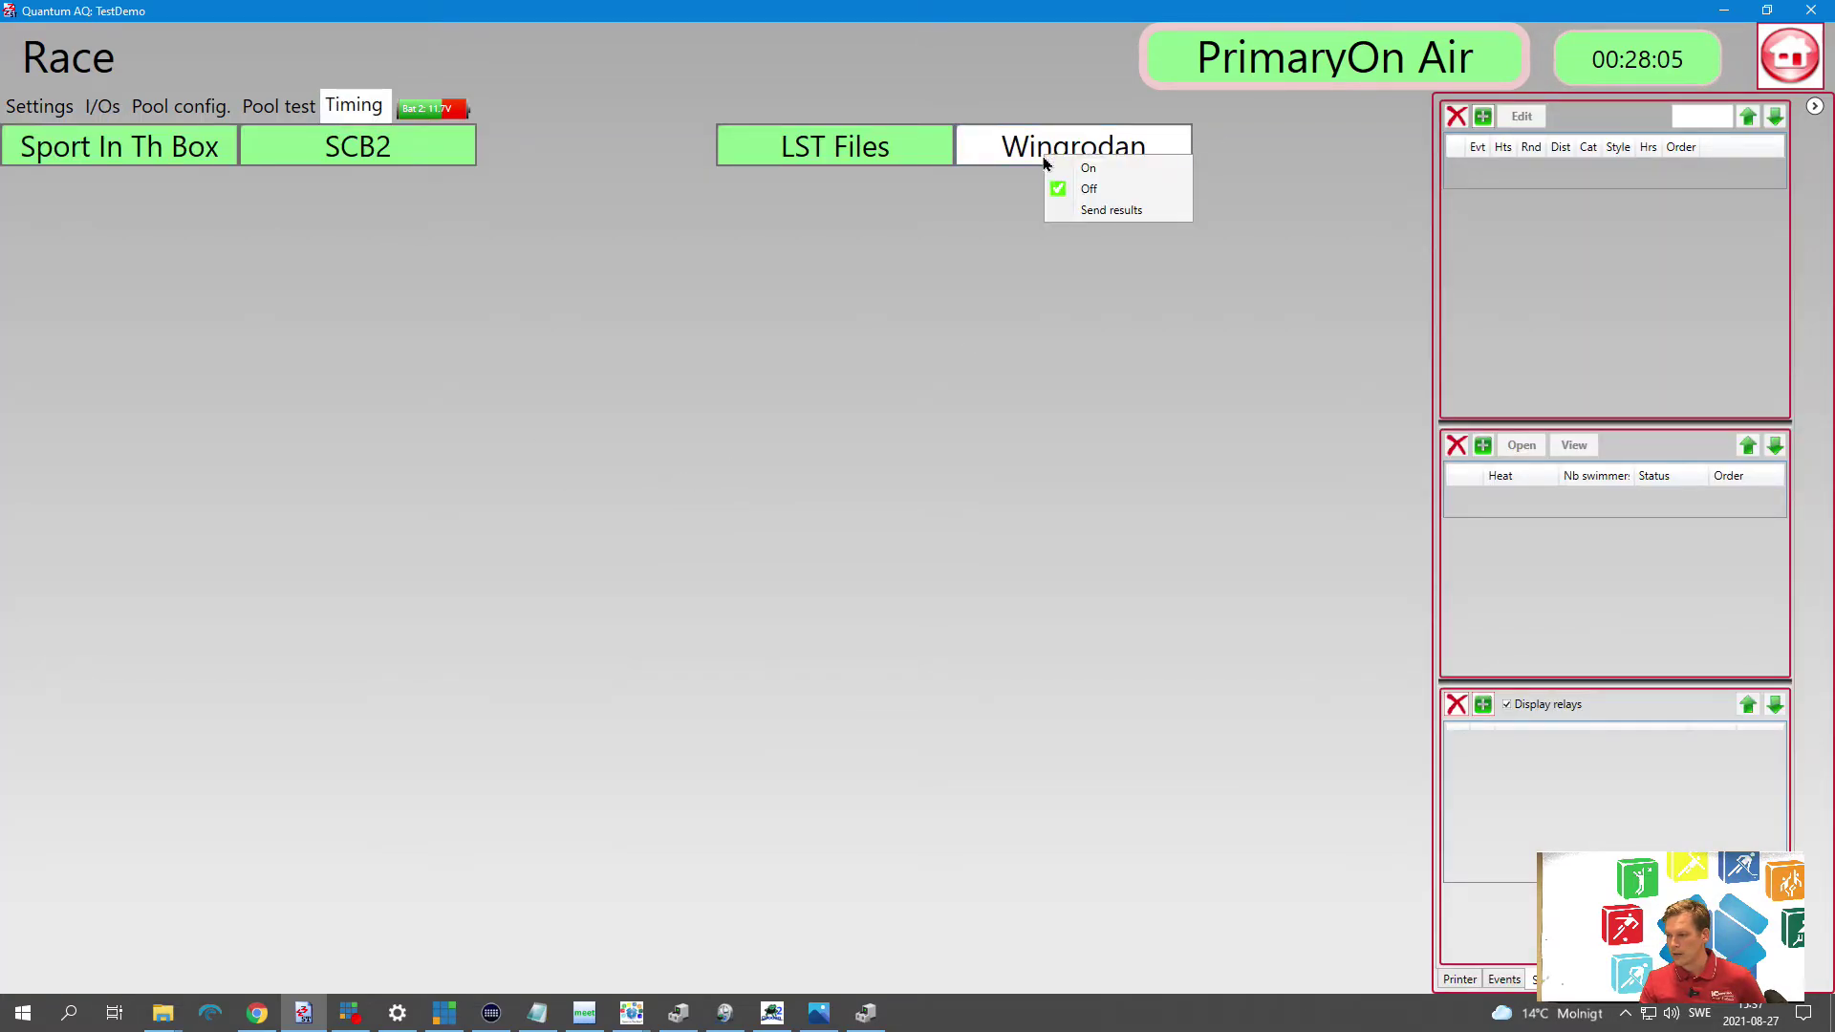
click(1107, 169)
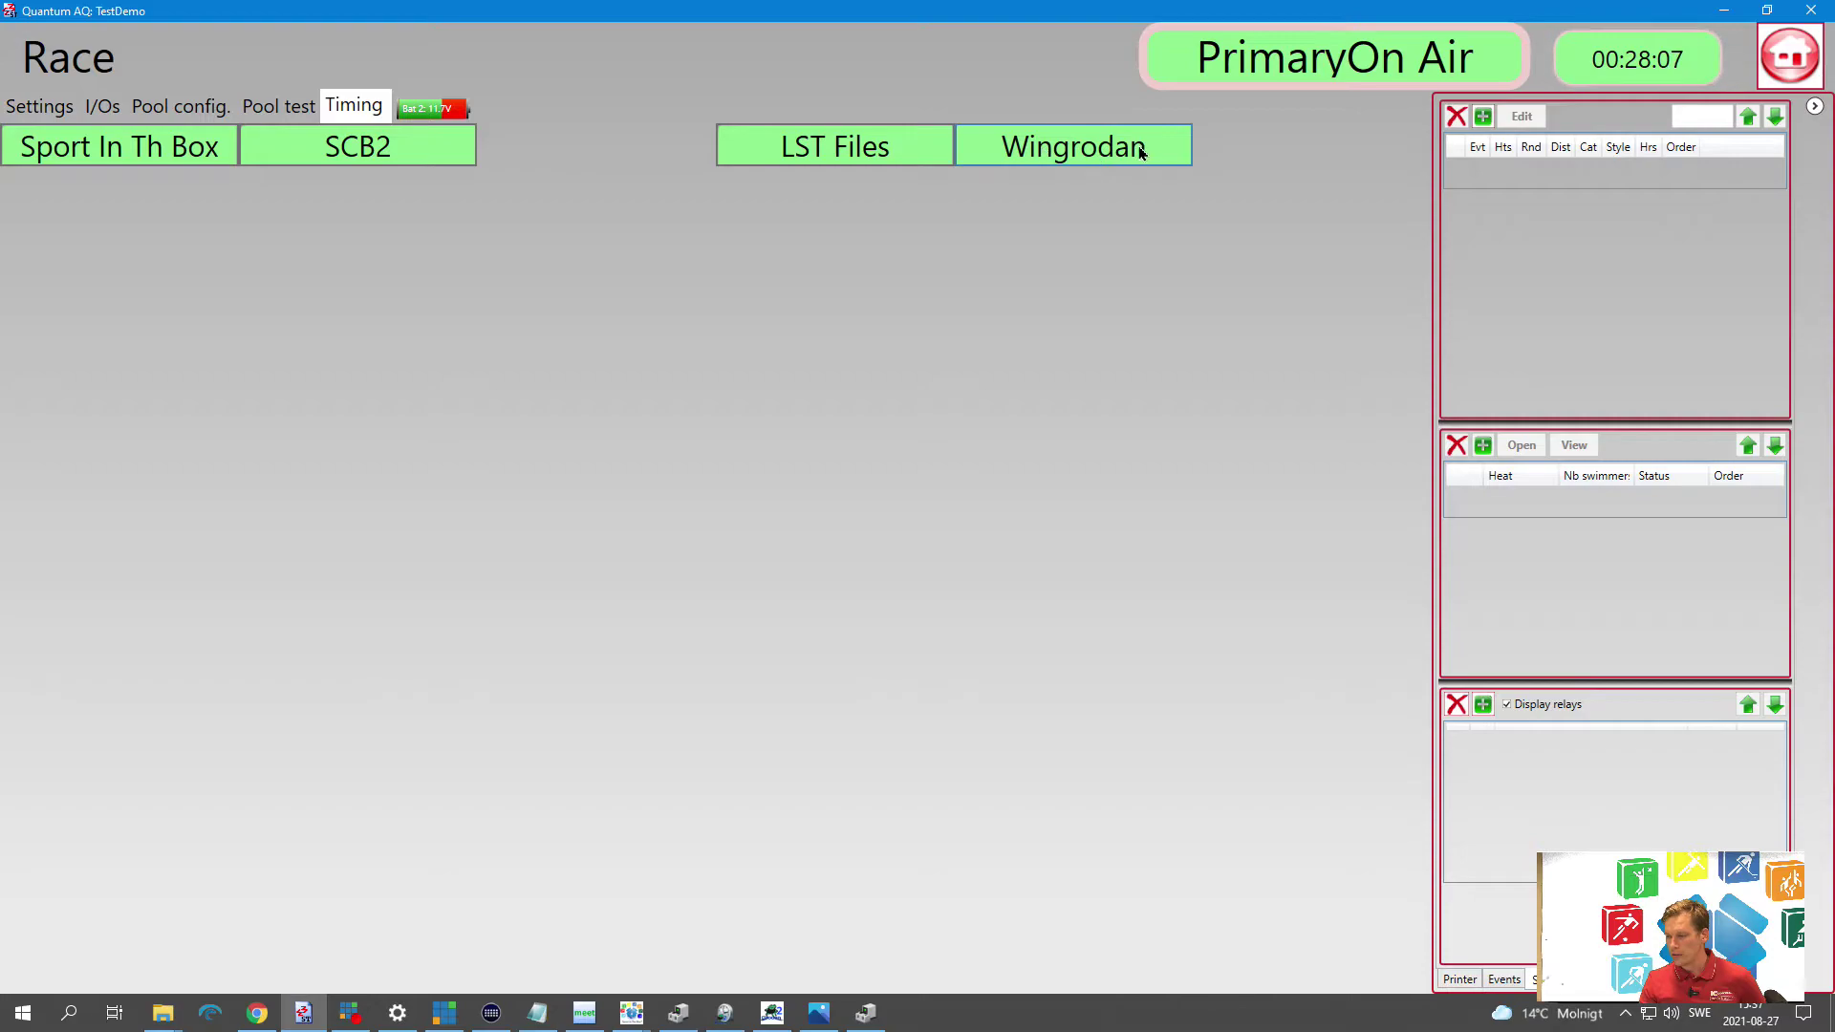
Switch the Wingrodan connection off and back on from the timing view
click(1074, 146)
click(1111, 174)
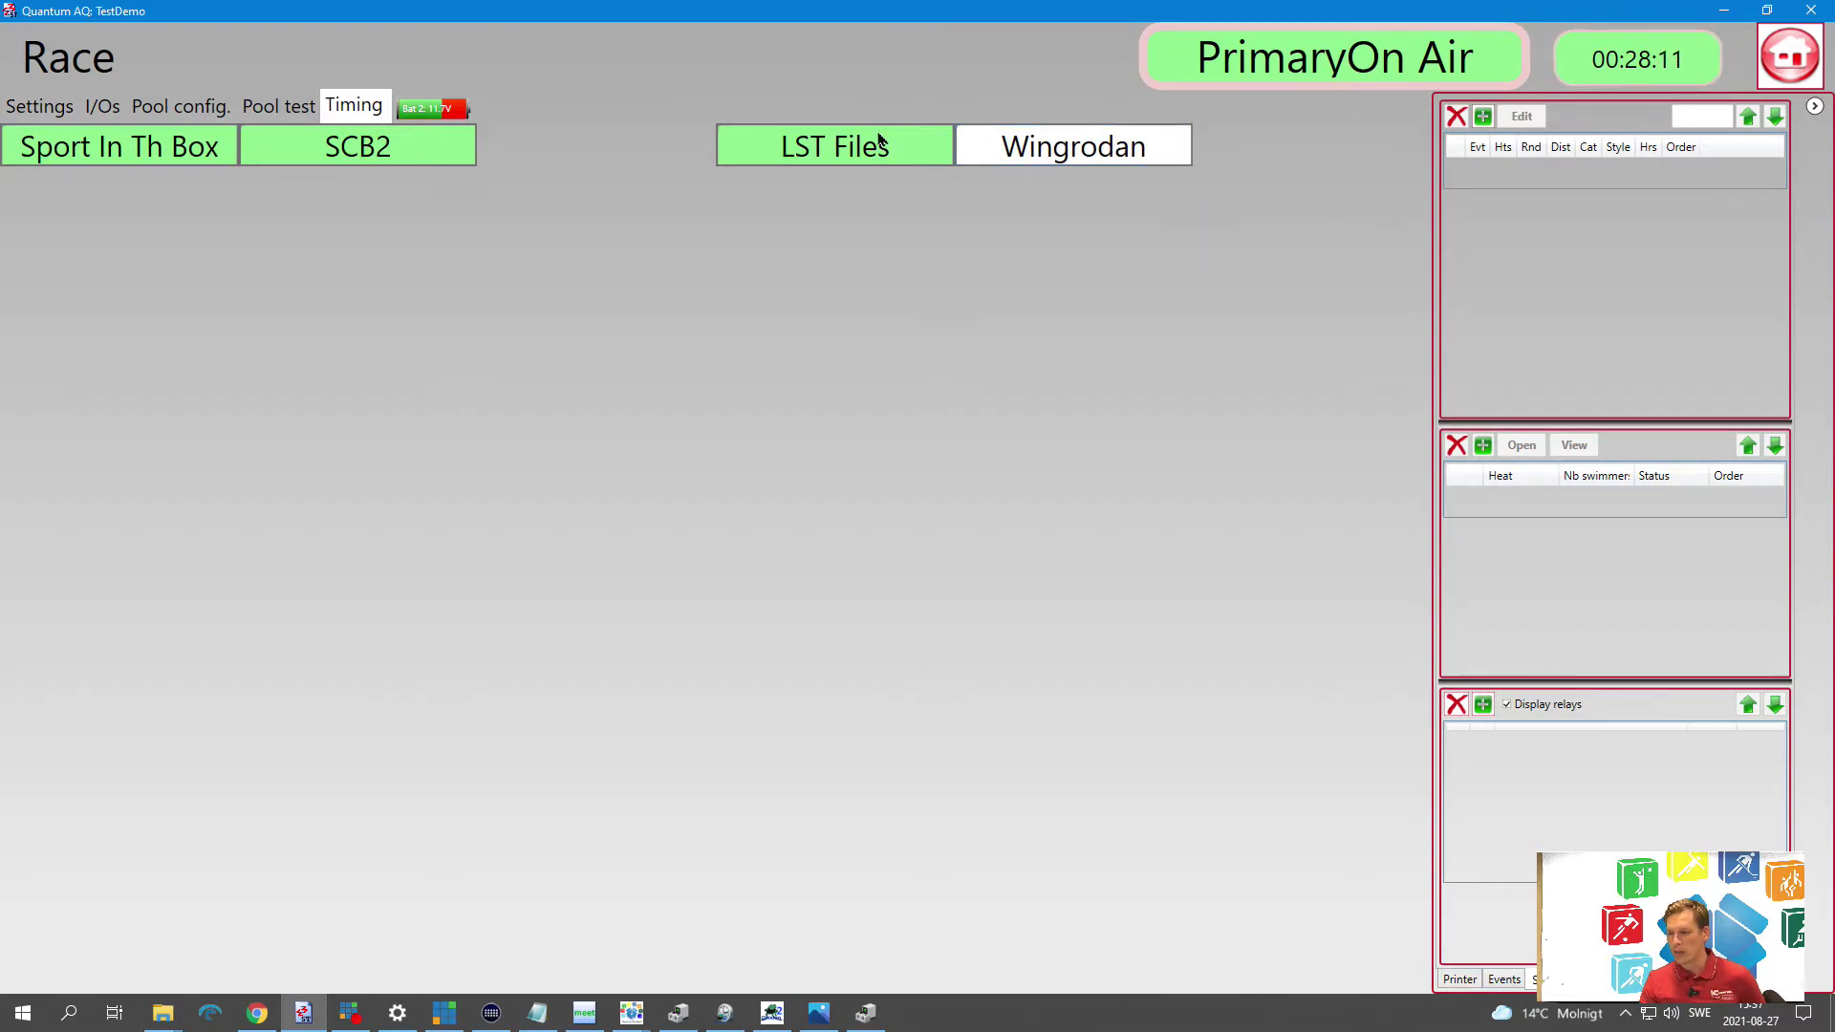
click(1118, 145)
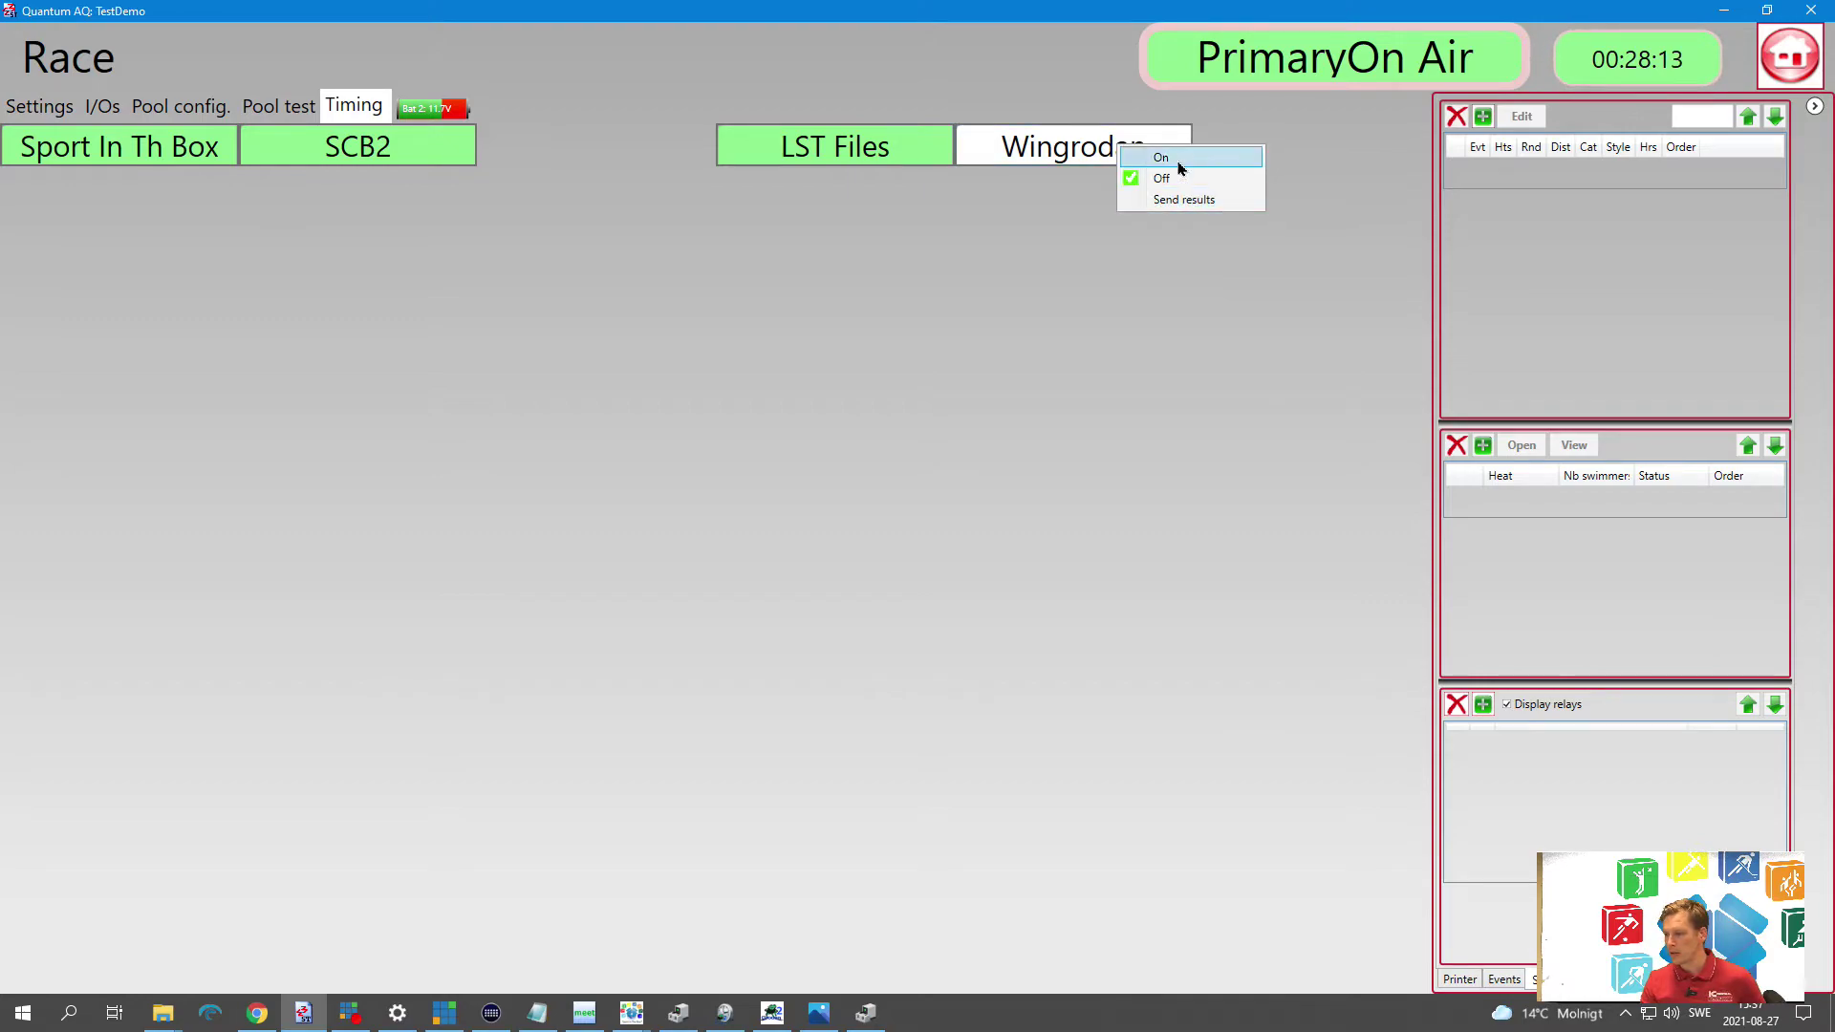
click(1183, 166)
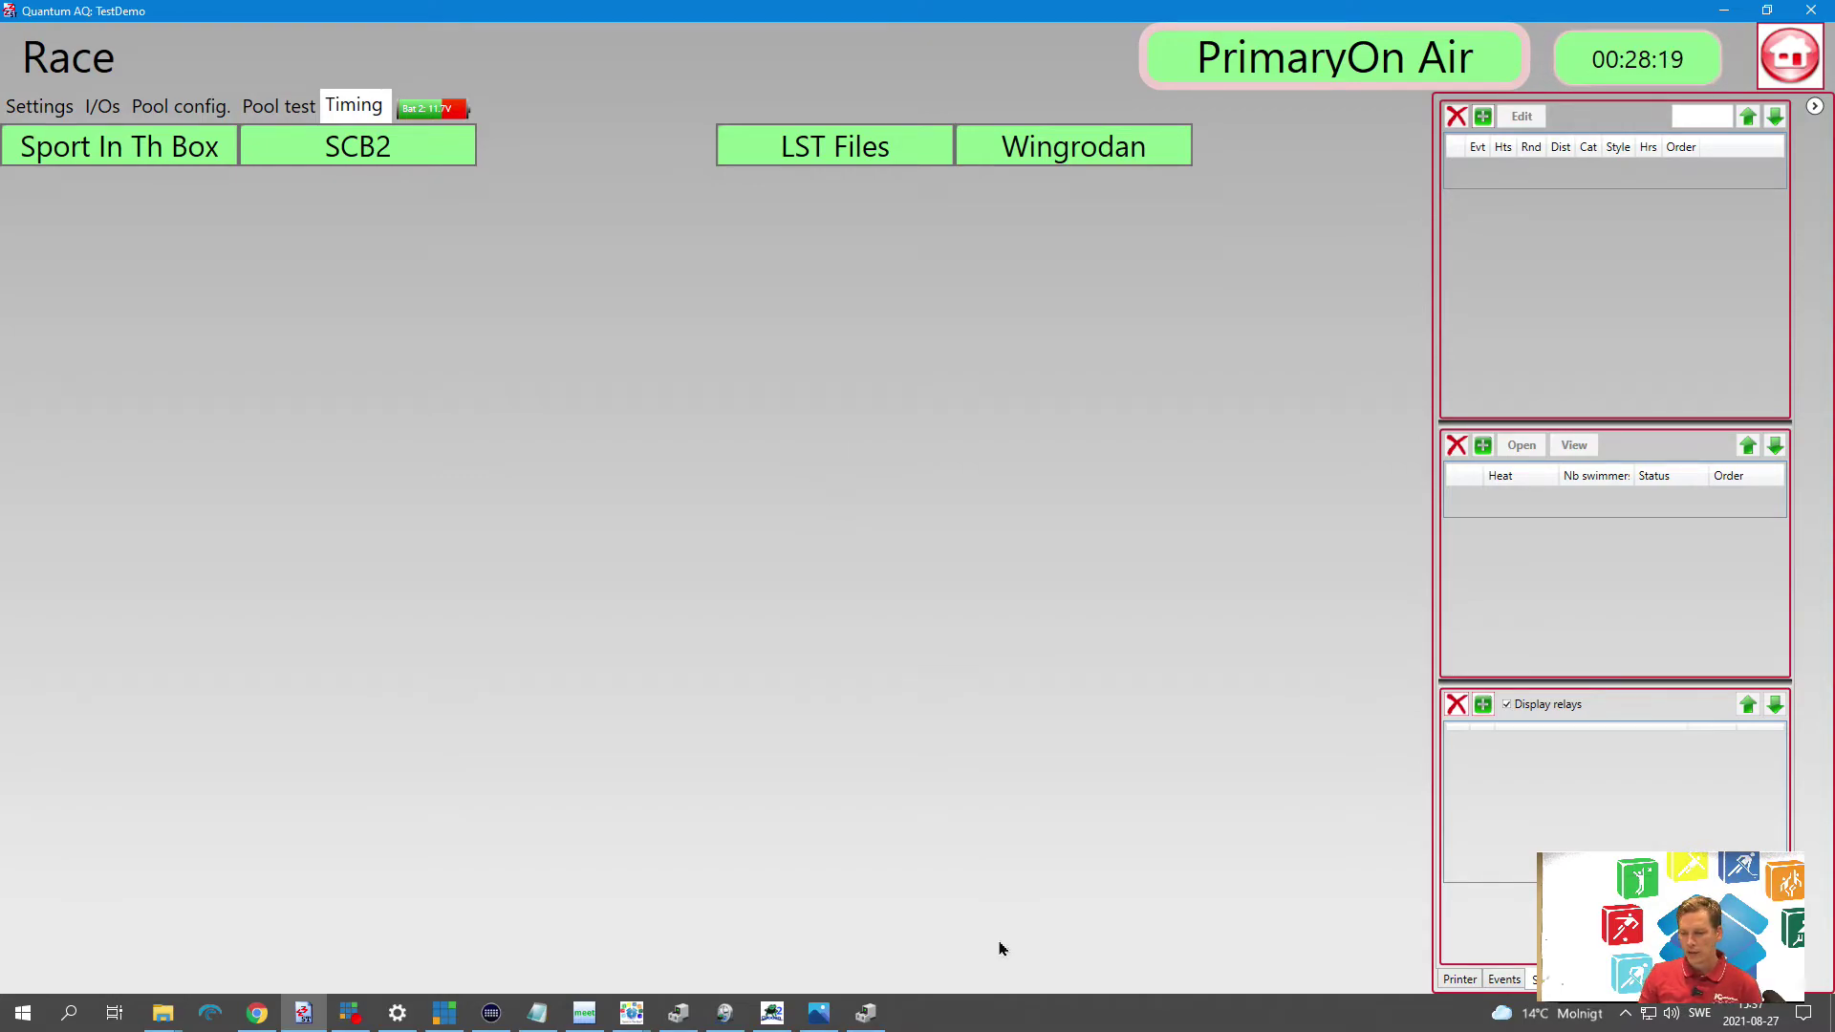
Switch to WinGrodan 2 Timekeeping, start the Quantum export sorted by start time, and select the quantumimport folder as its destination
mouse_move(781, 1023)
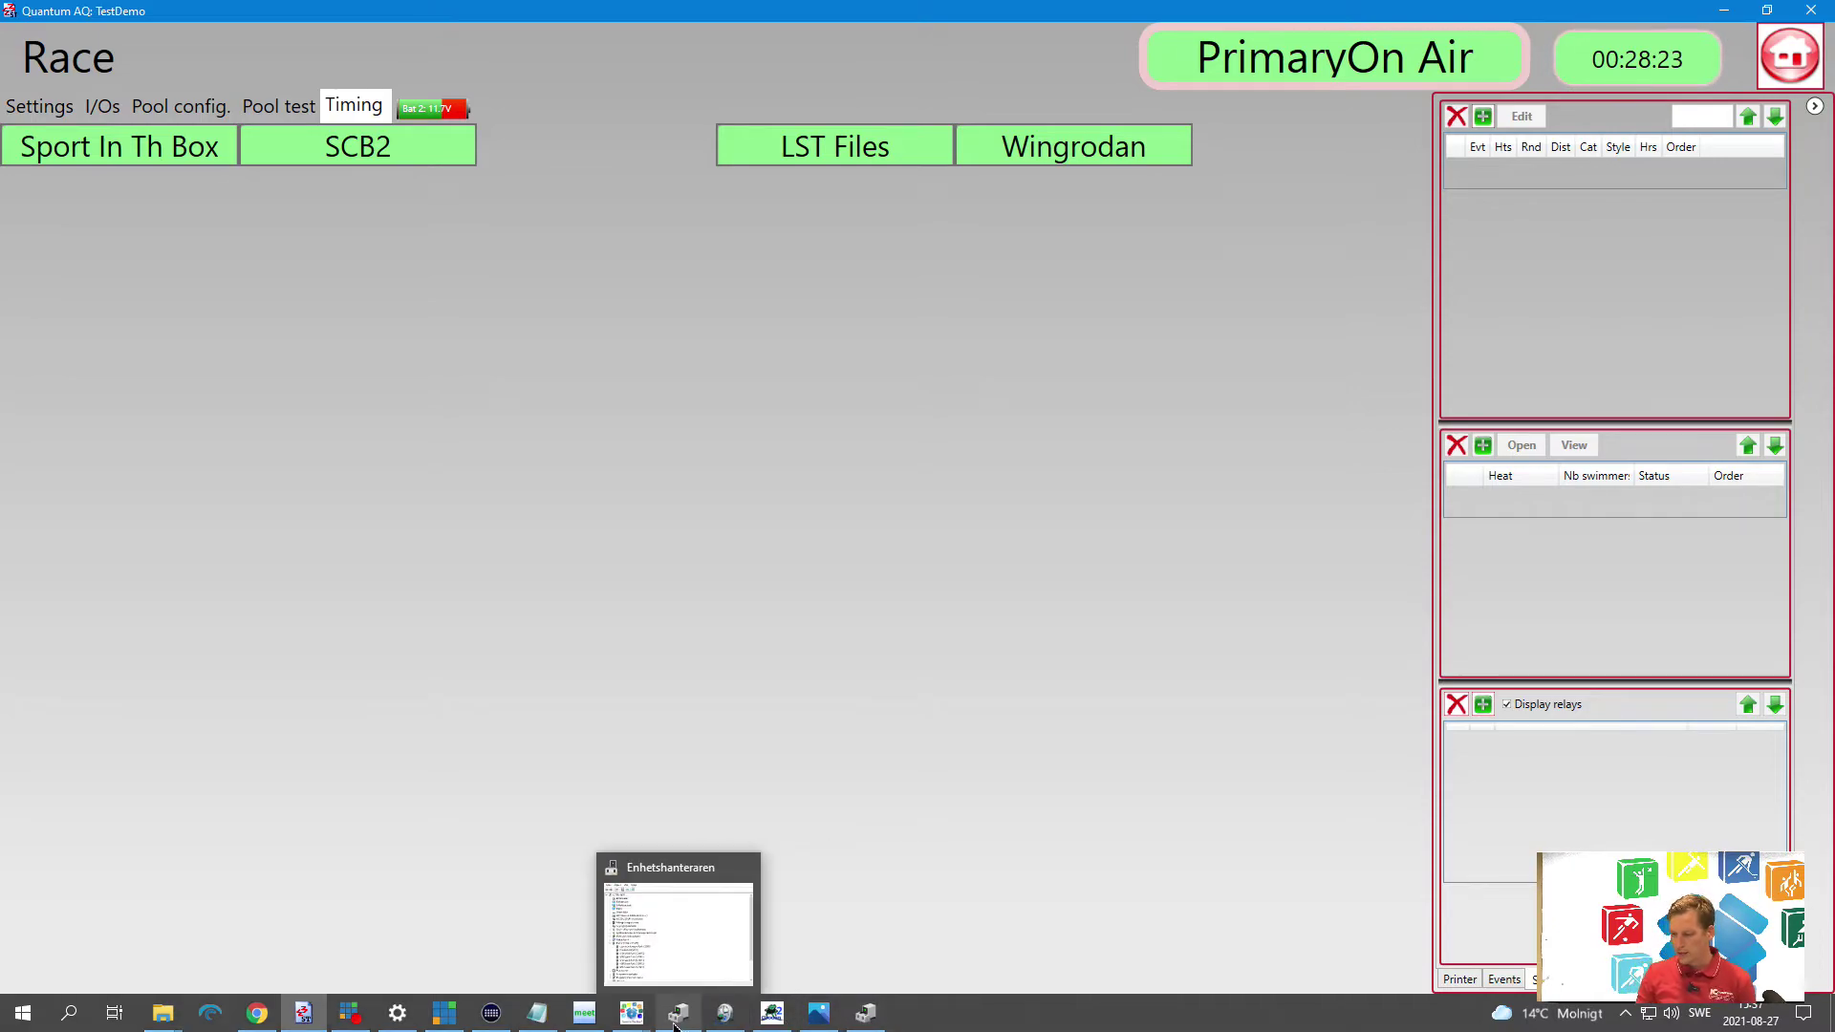
mouse_move(724, 1022)
click(724, 971)
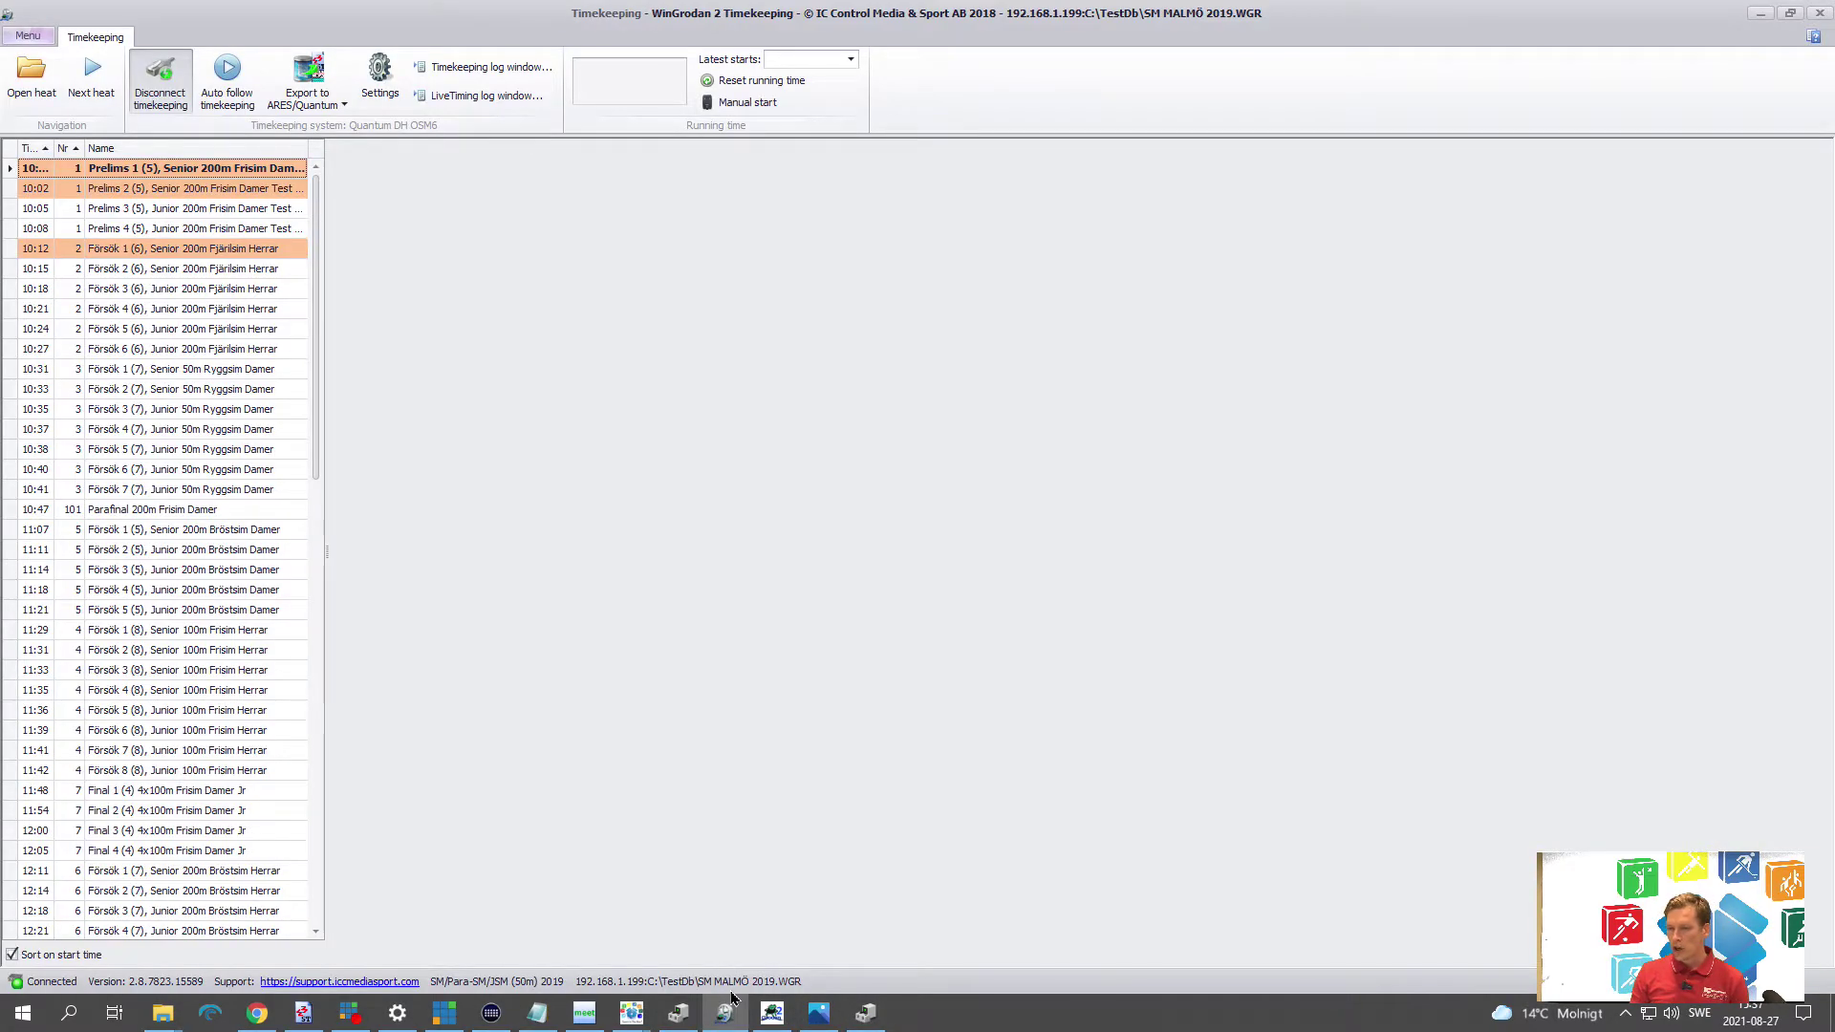
click(339, 103)
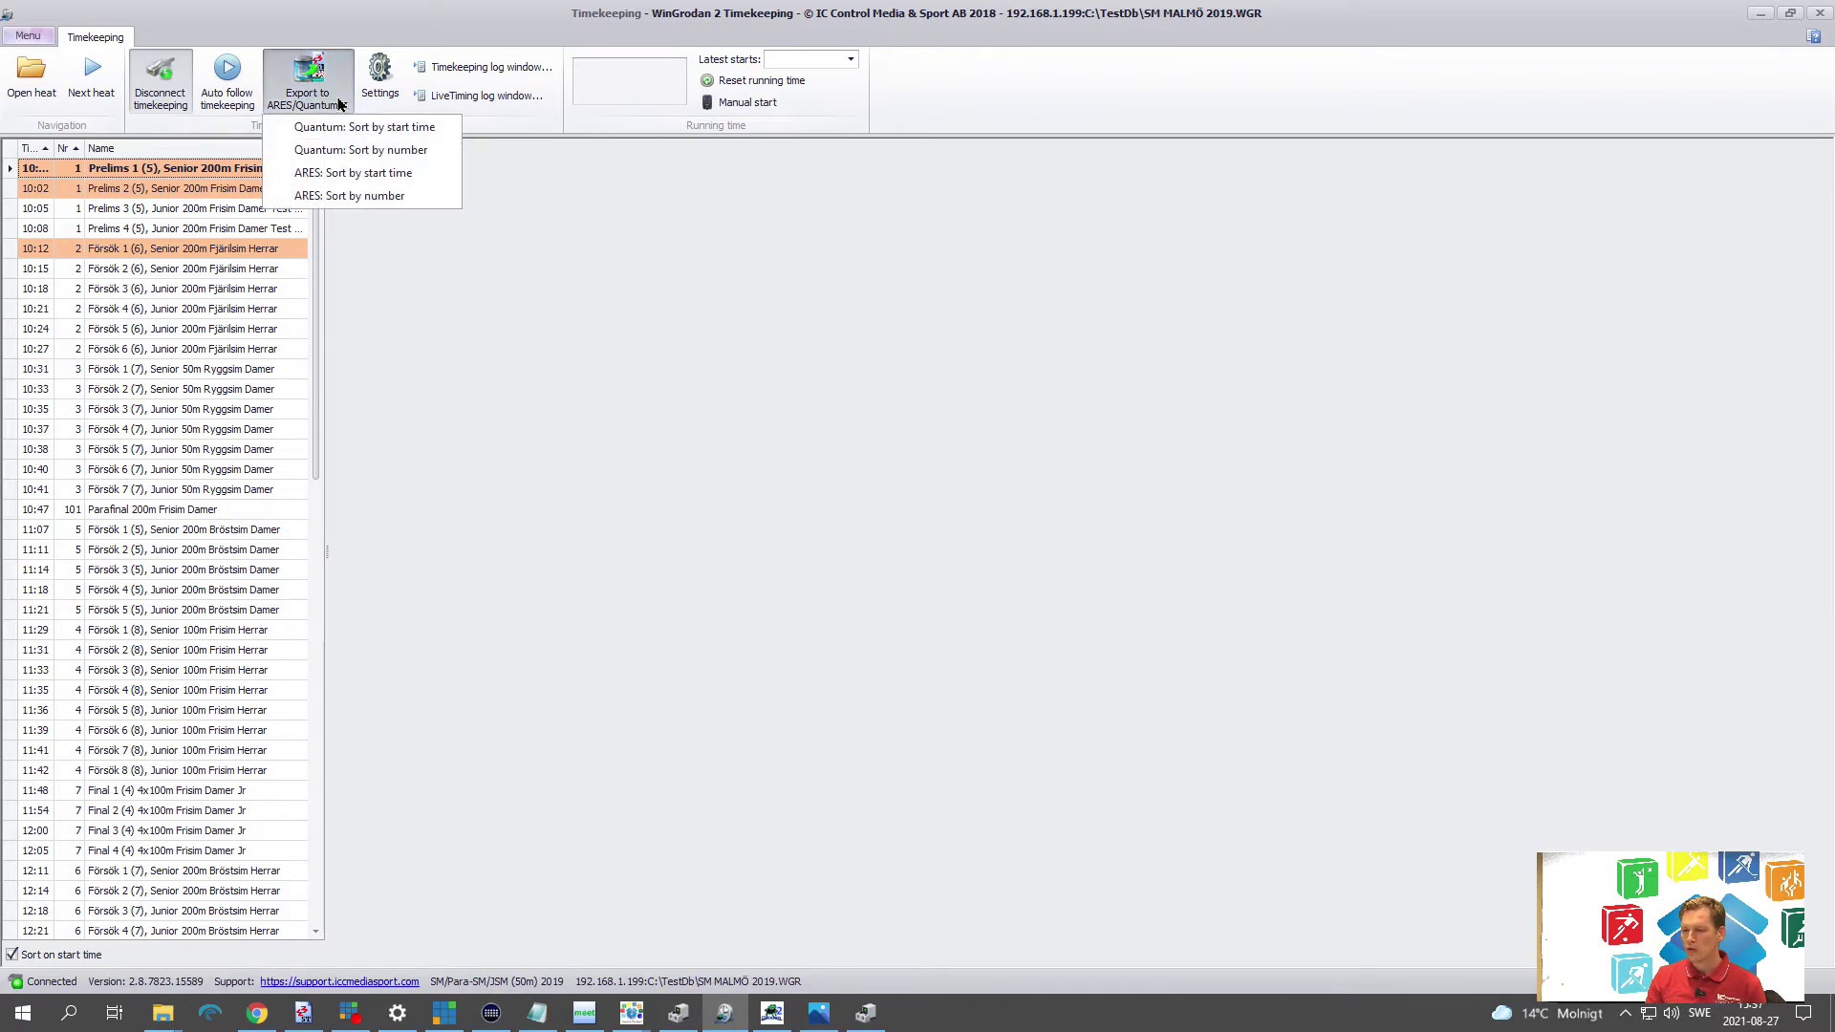
click(418, 128)
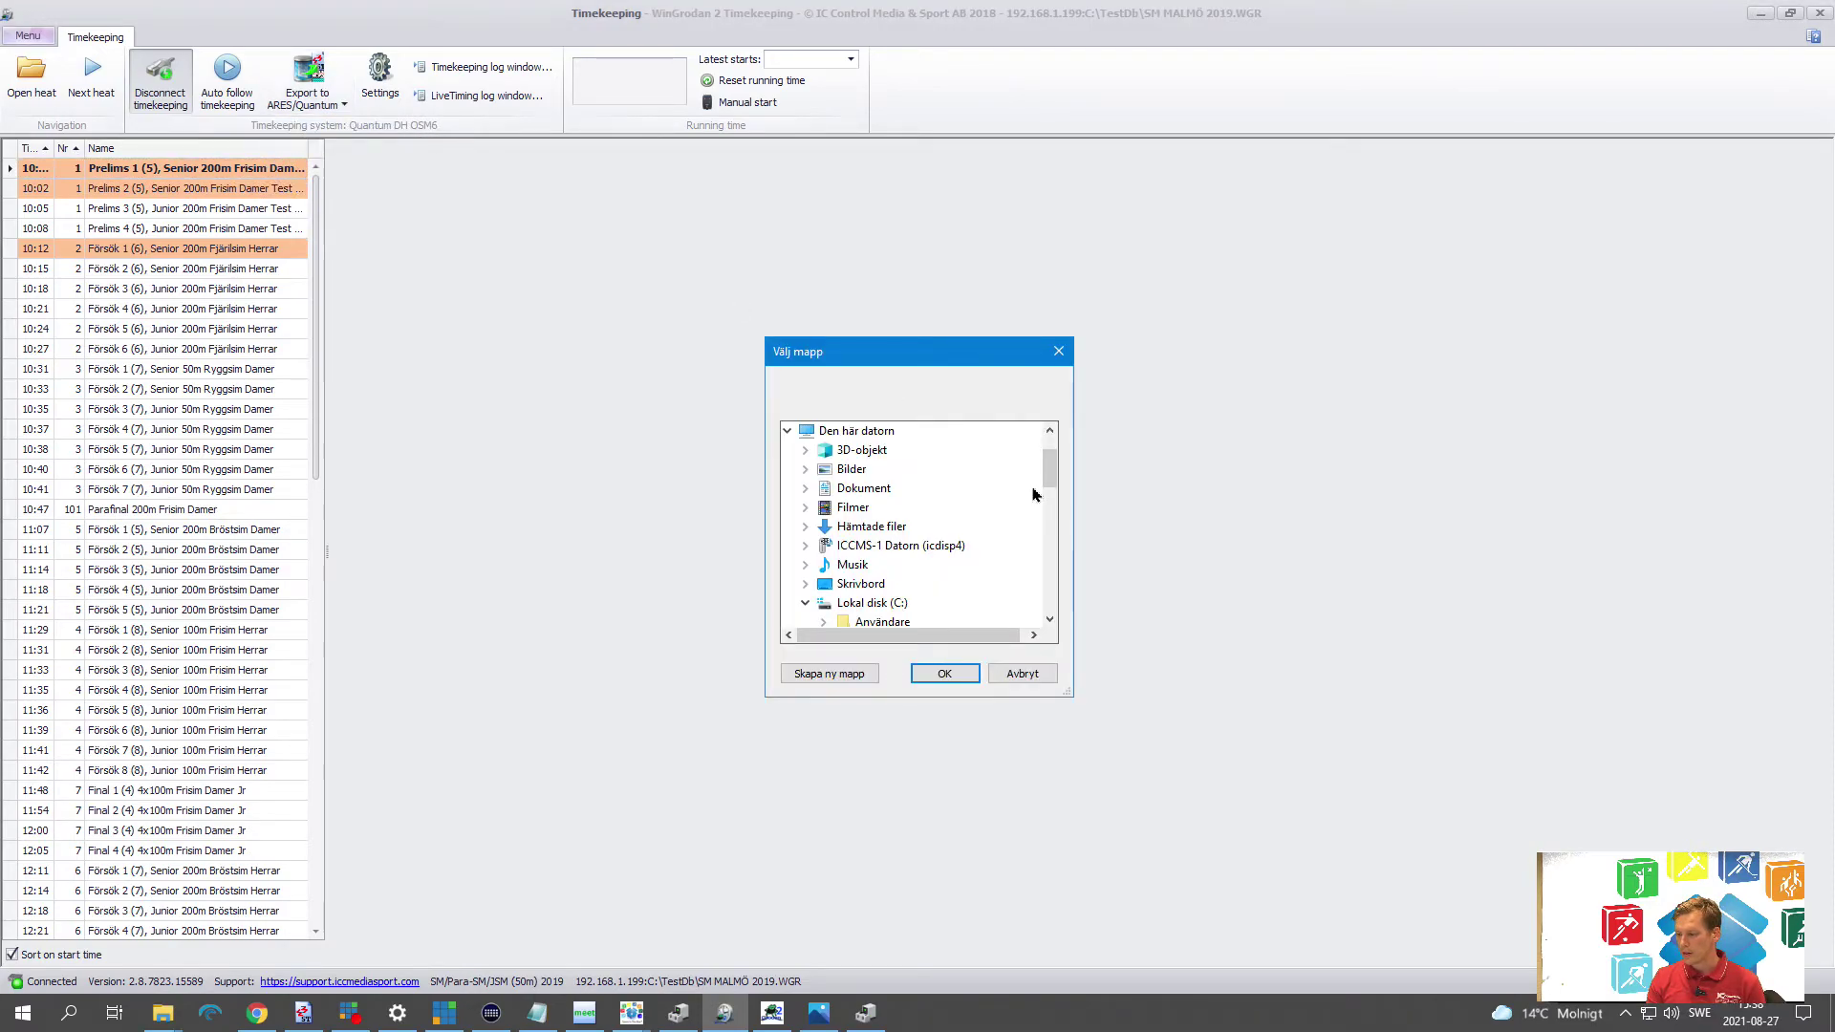
drag(1049, 475, 1037, 543)
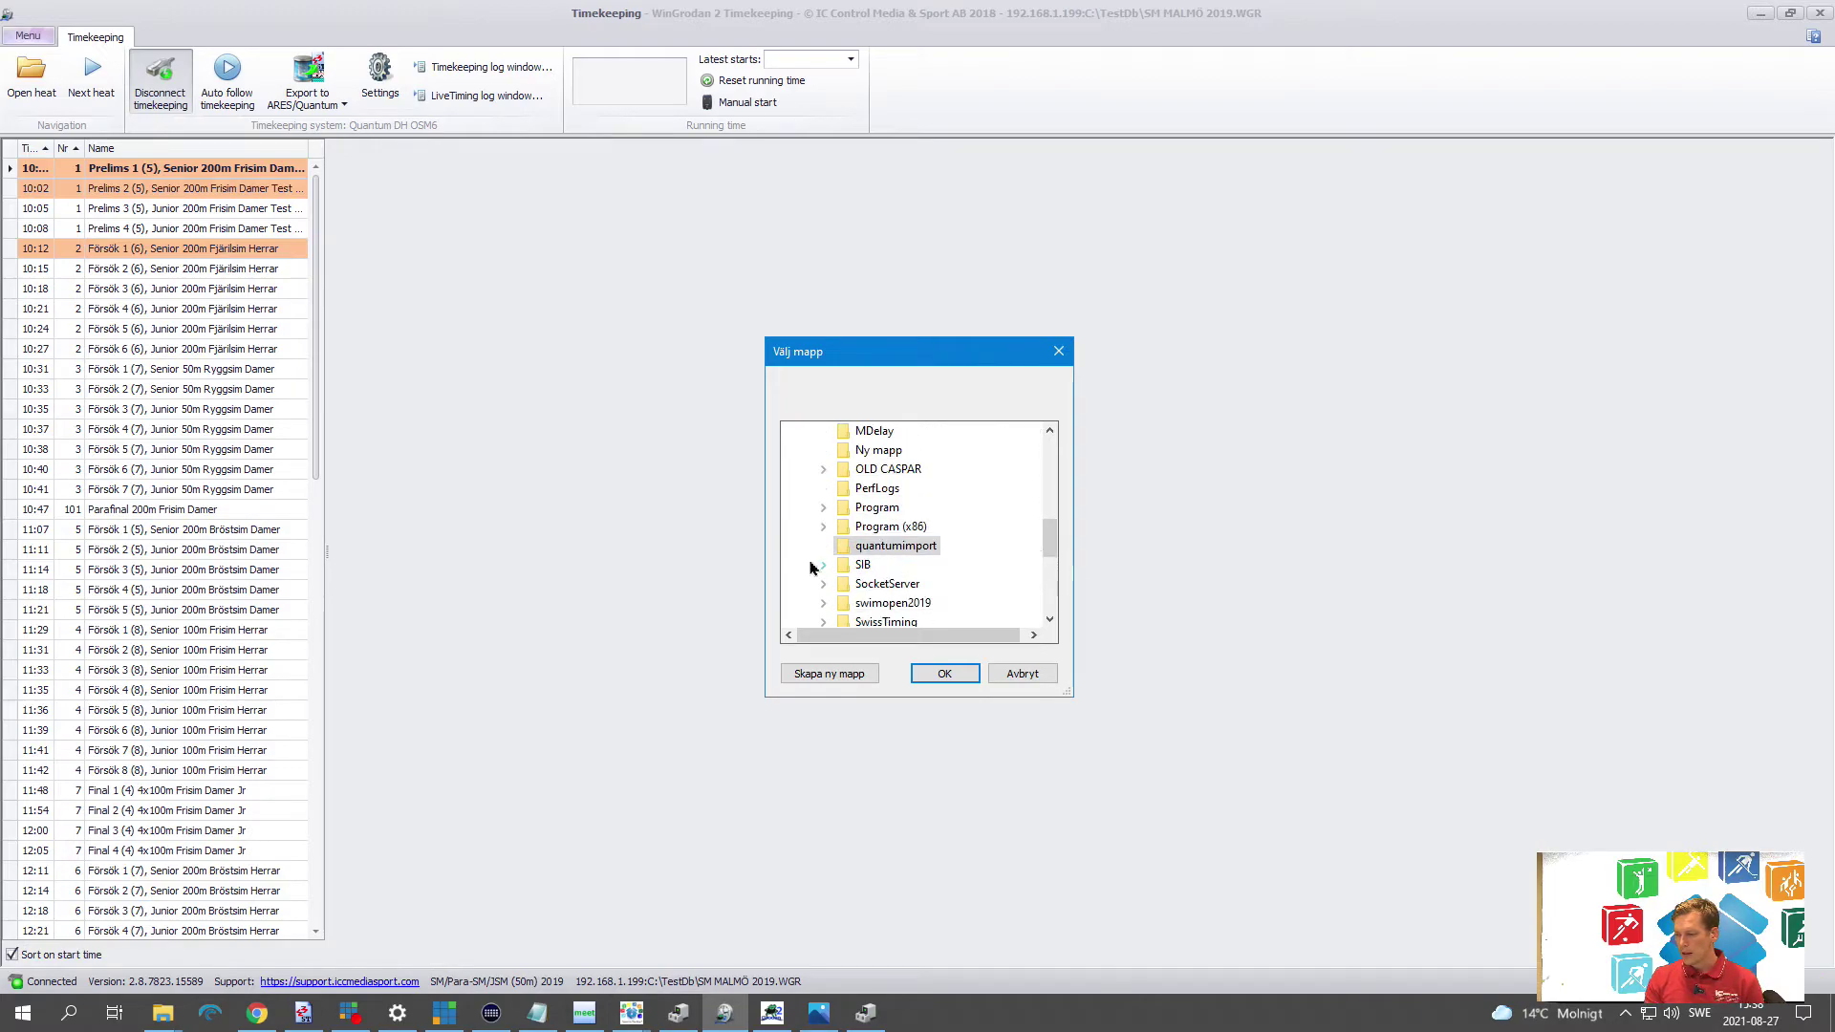
click(870, 550)
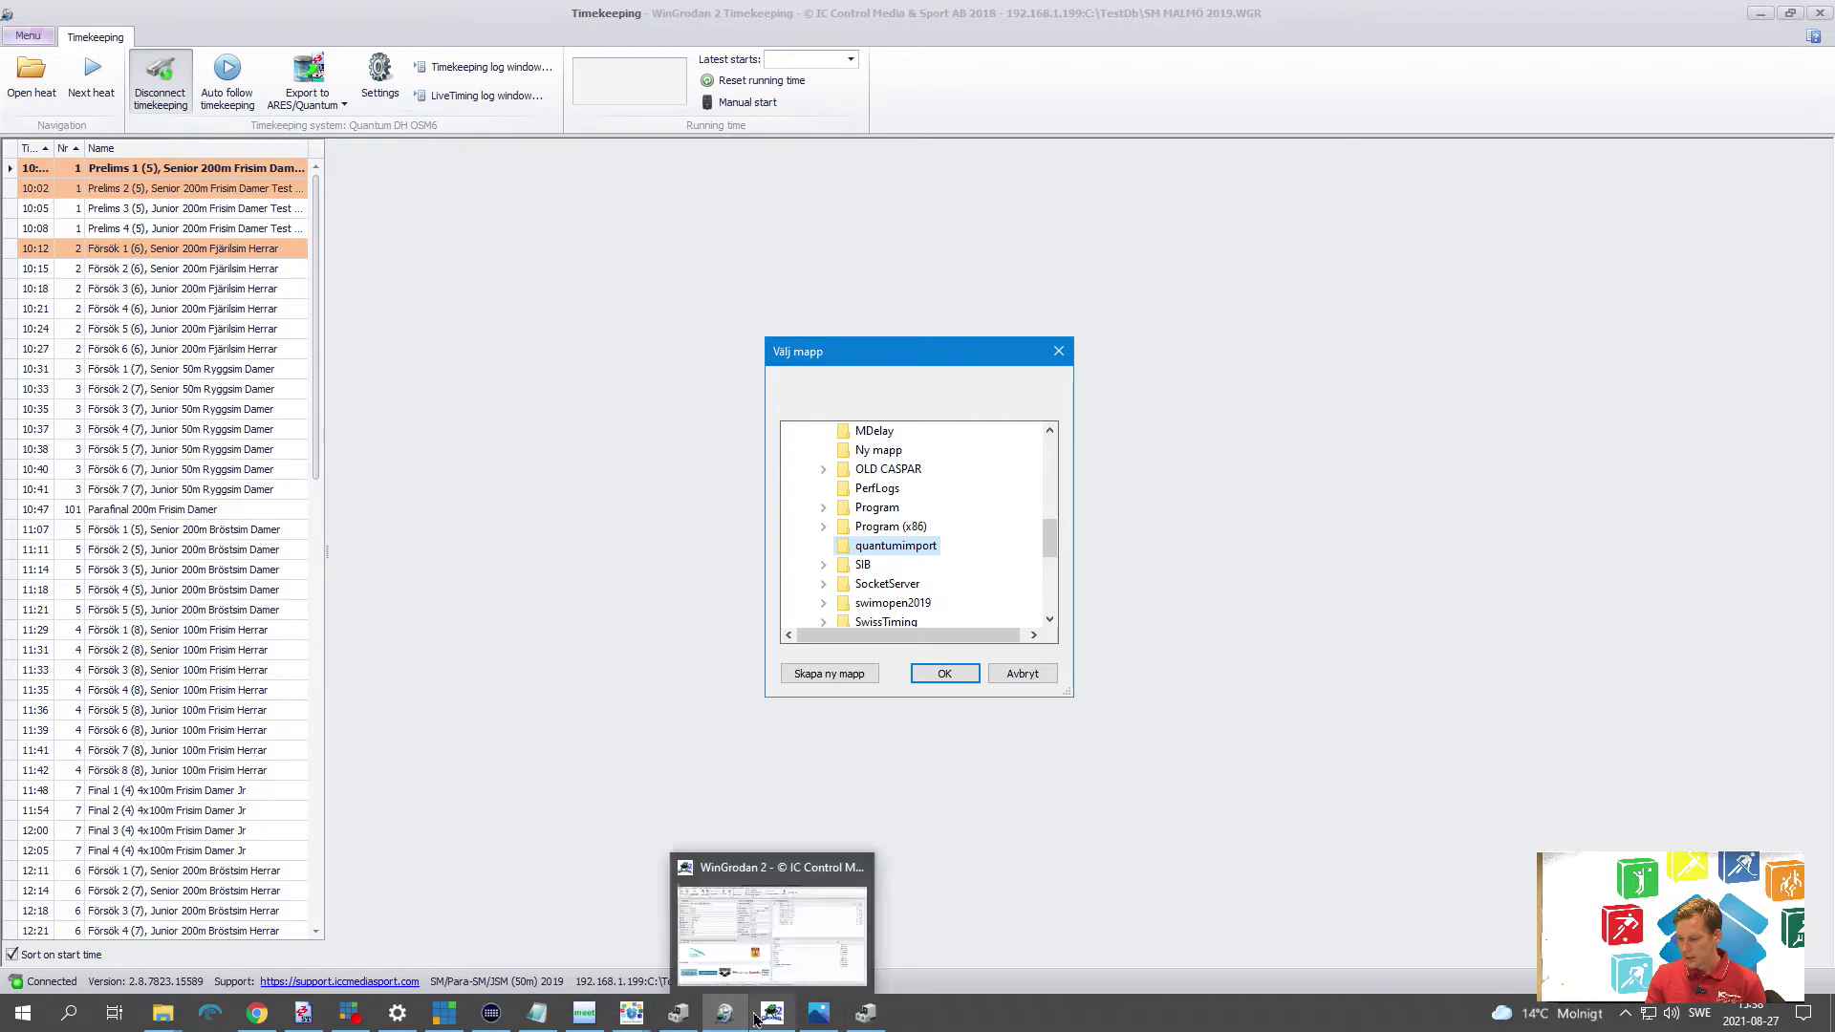
Switch to Quantum-AQ and check the file path of the LST Files connection in the I/O setup
mouse_move(740, 1019)
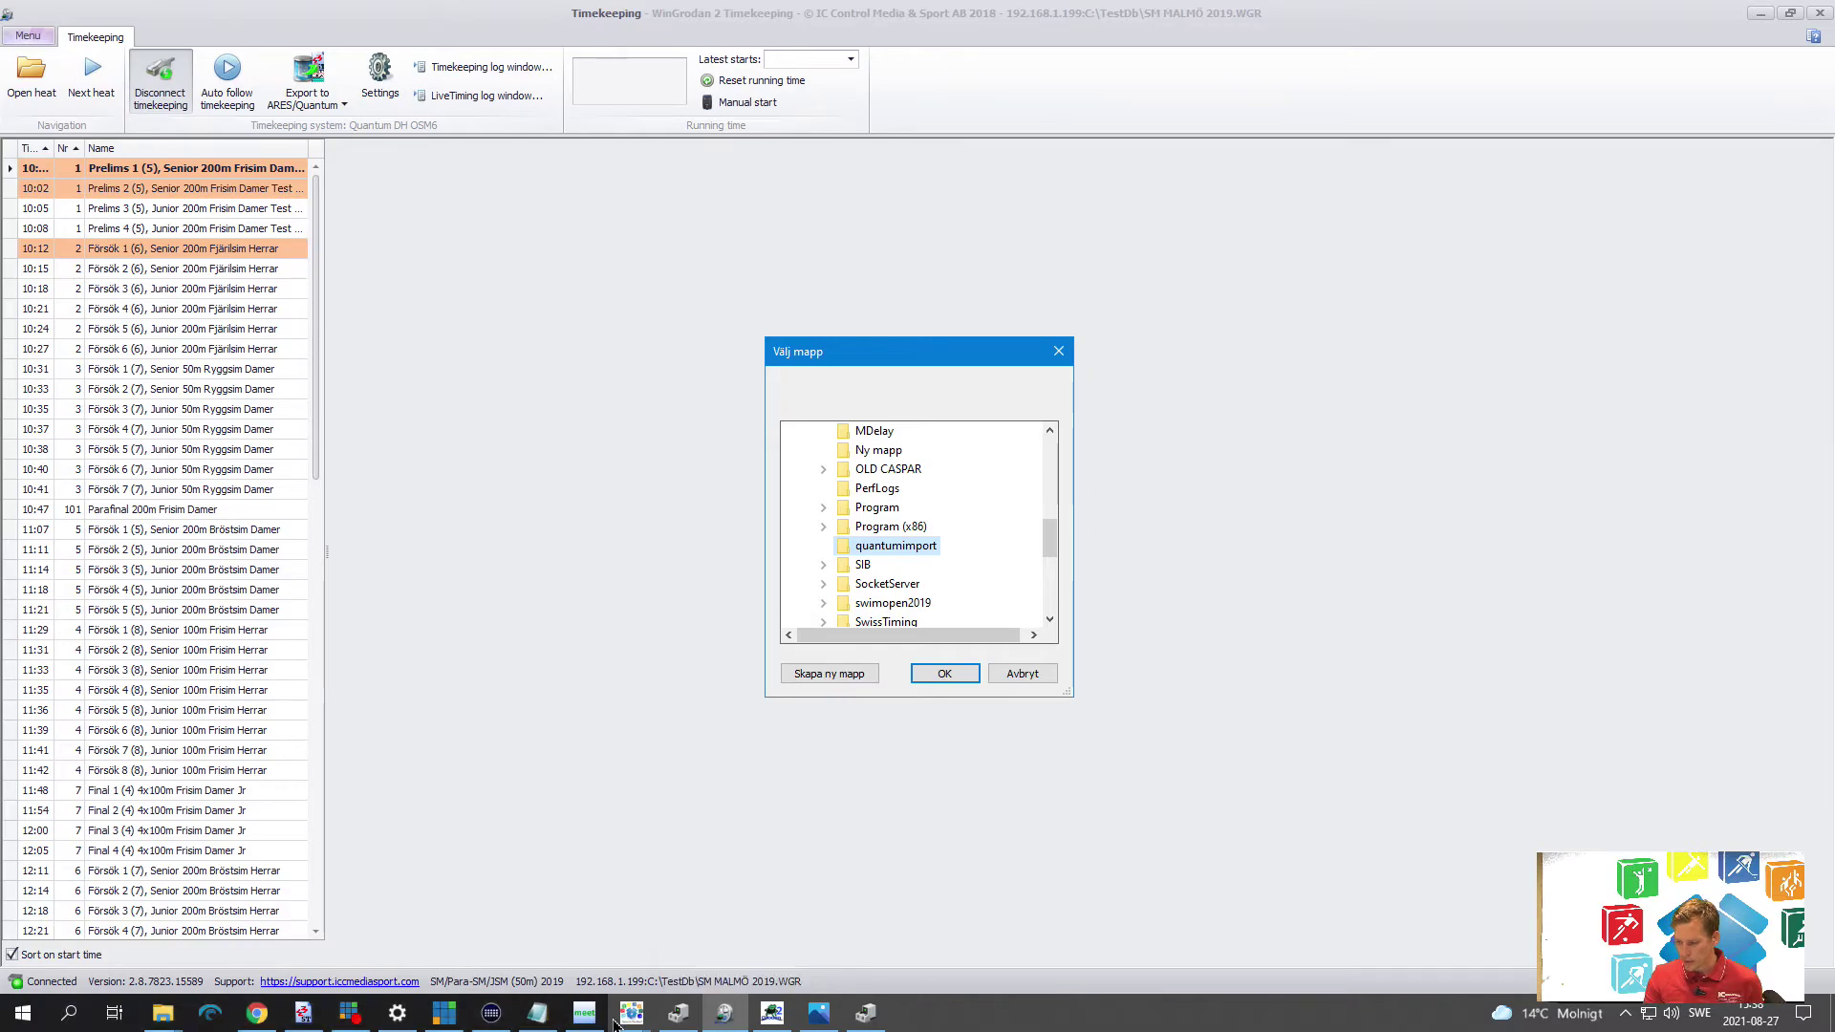
click(303, 1019)
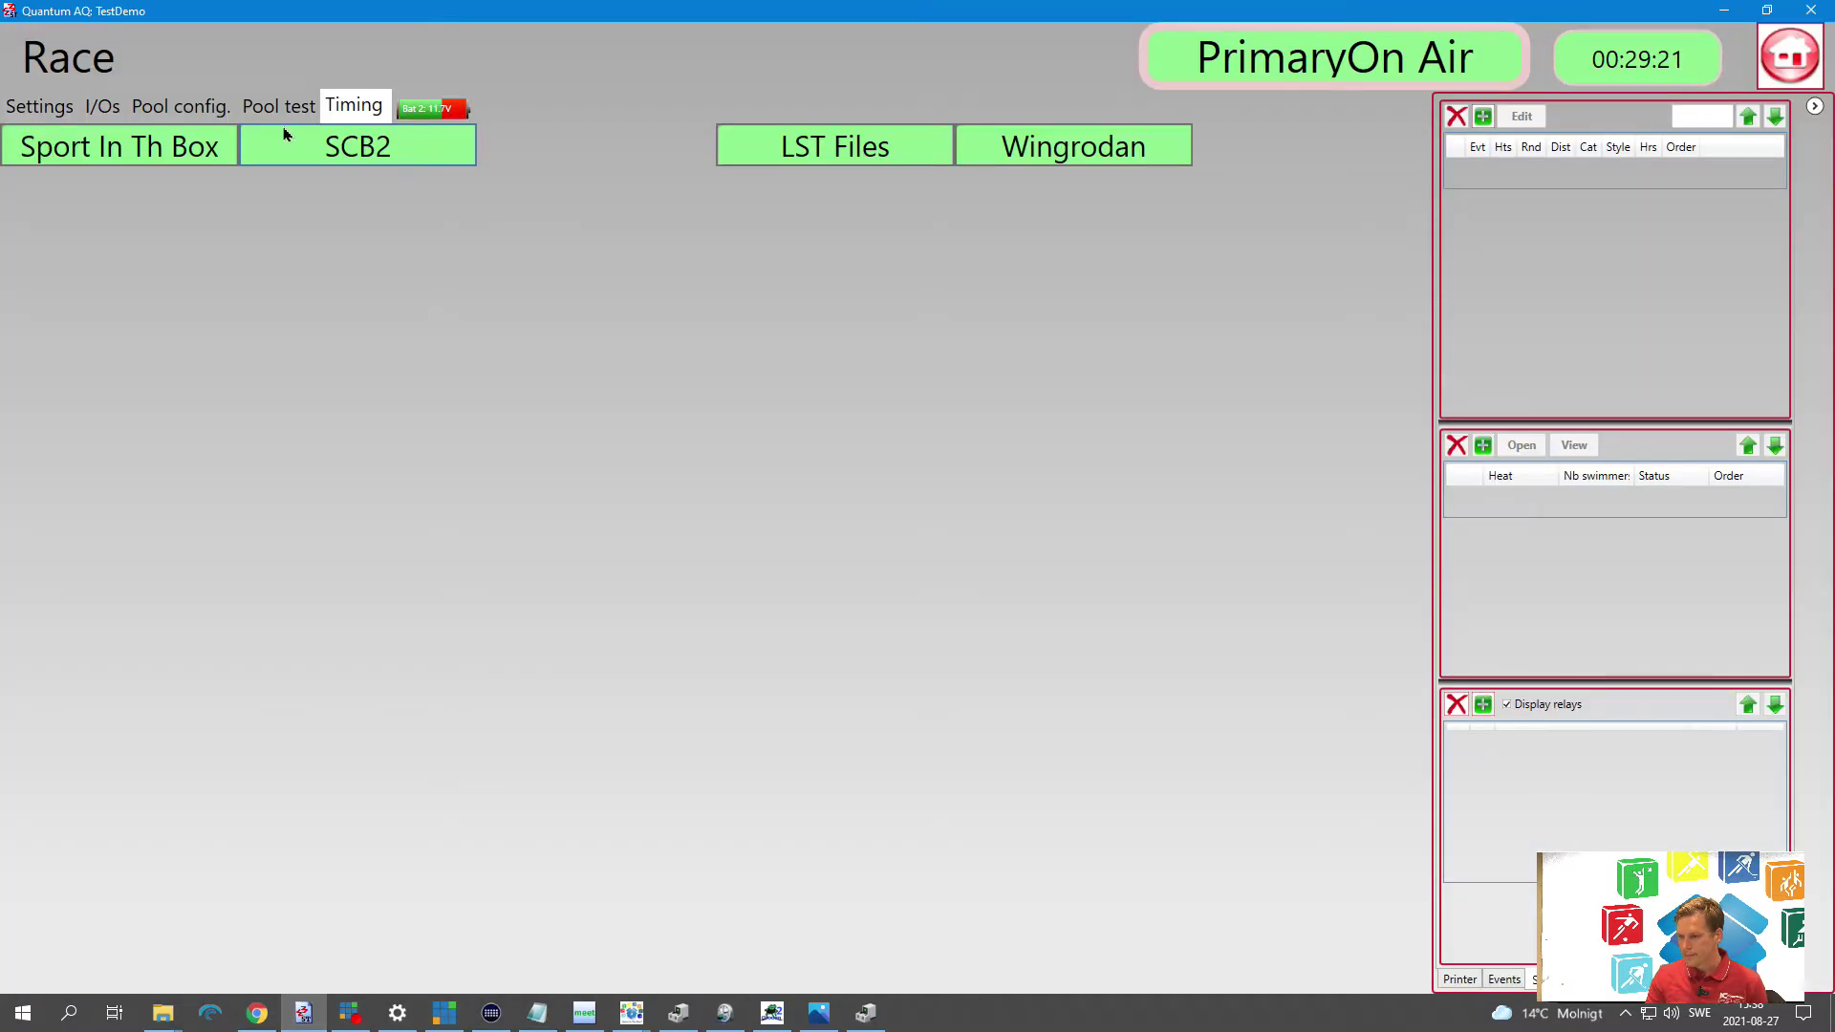
click(117, 111)
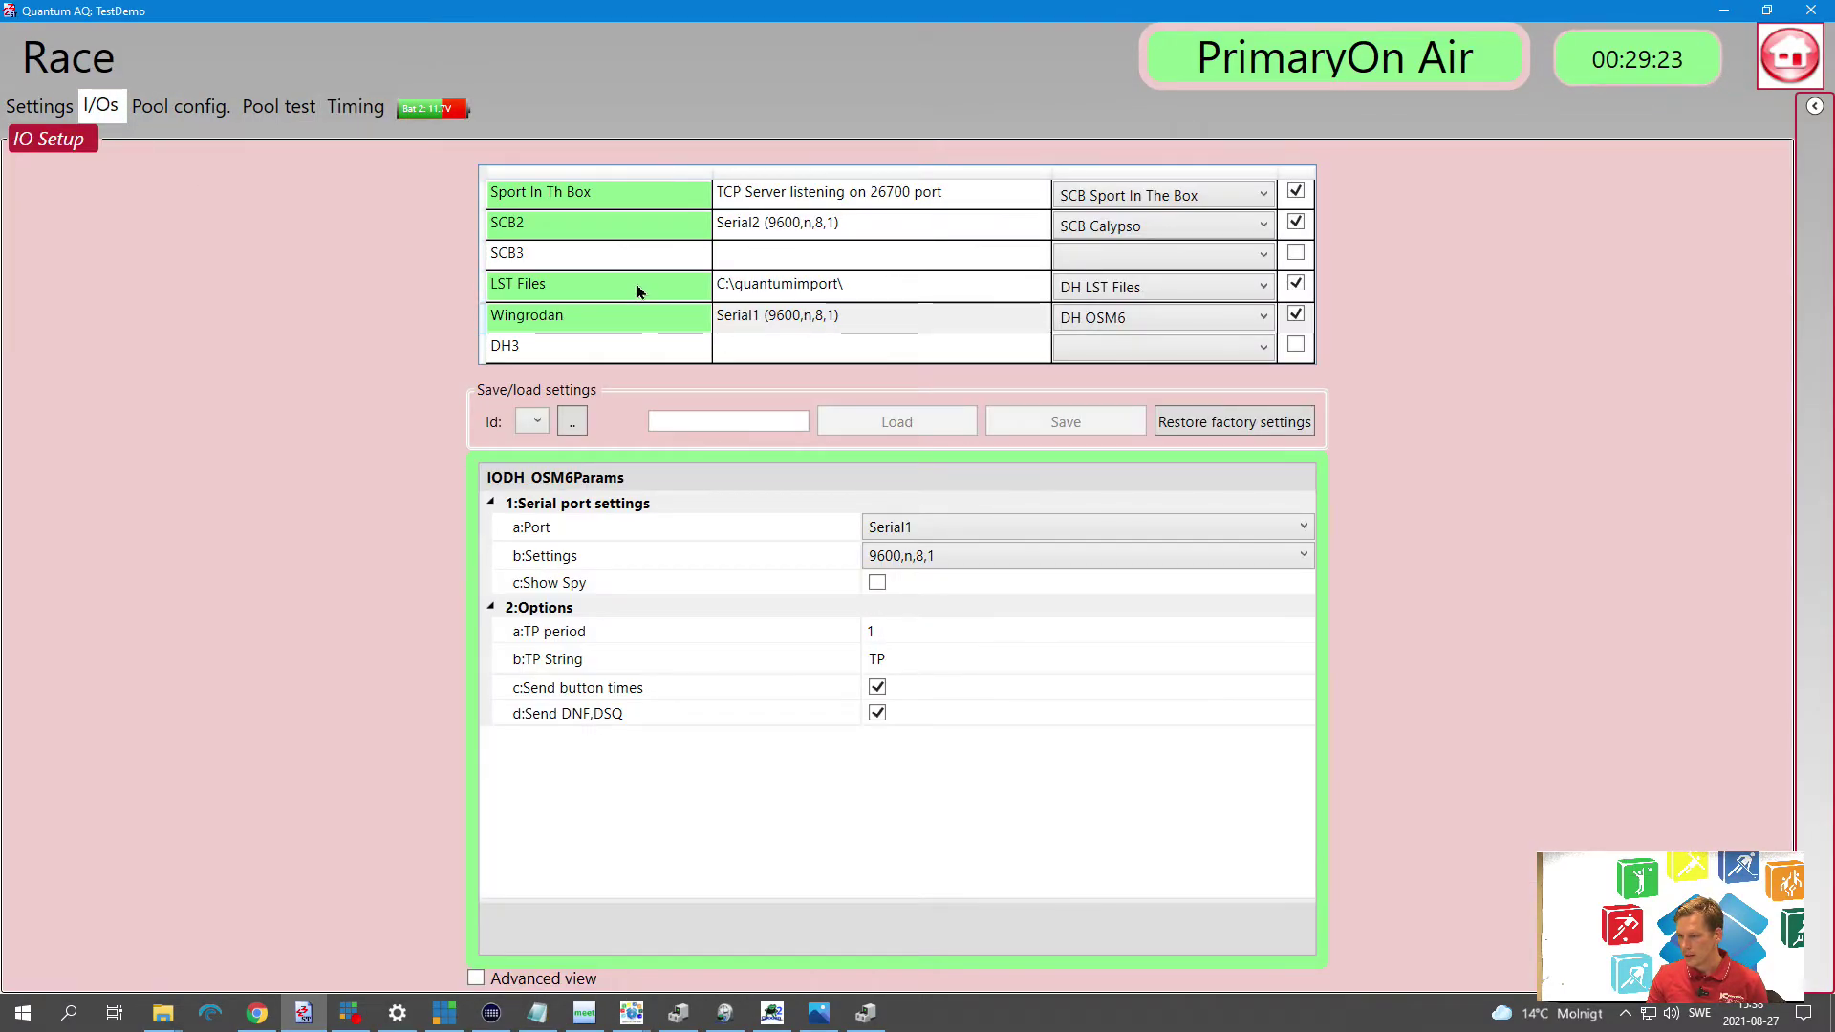
click(729, 290)
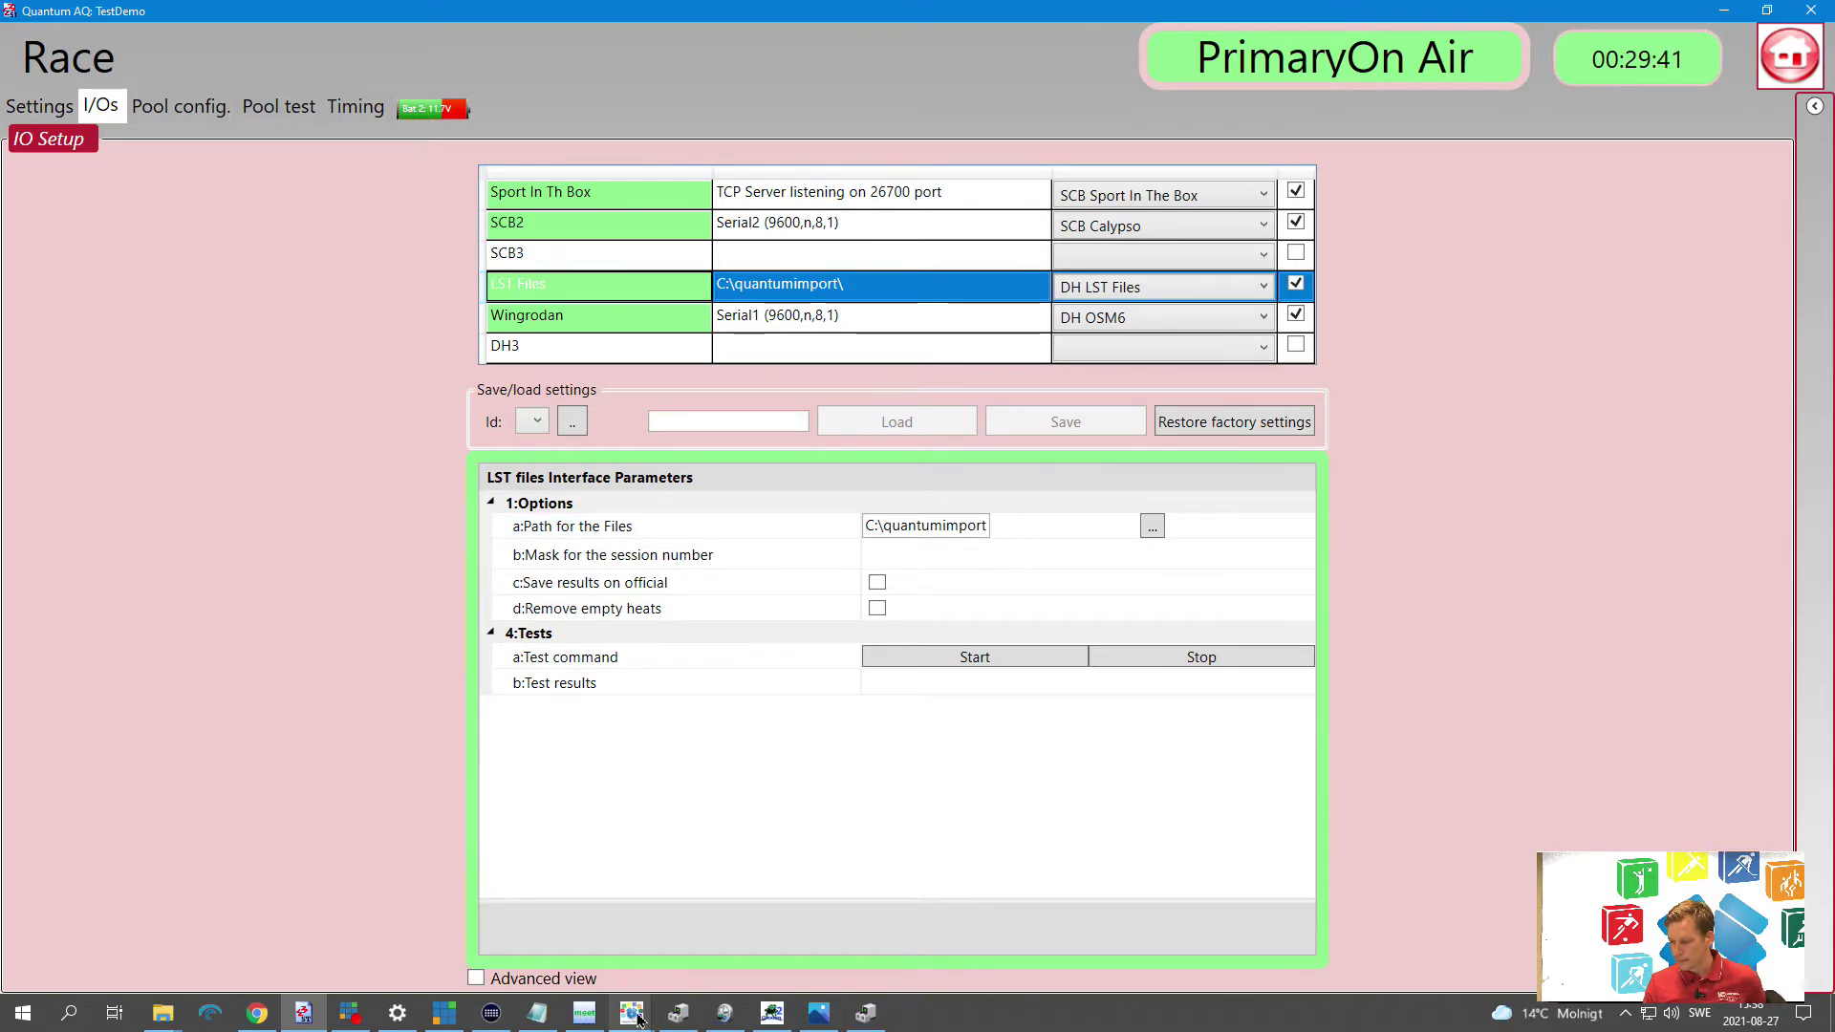
Return to WinGrodan 2 Timekeeping and complete the export to quantumimport with Club short name as the nation/club field
mouse_move(749, 1015)
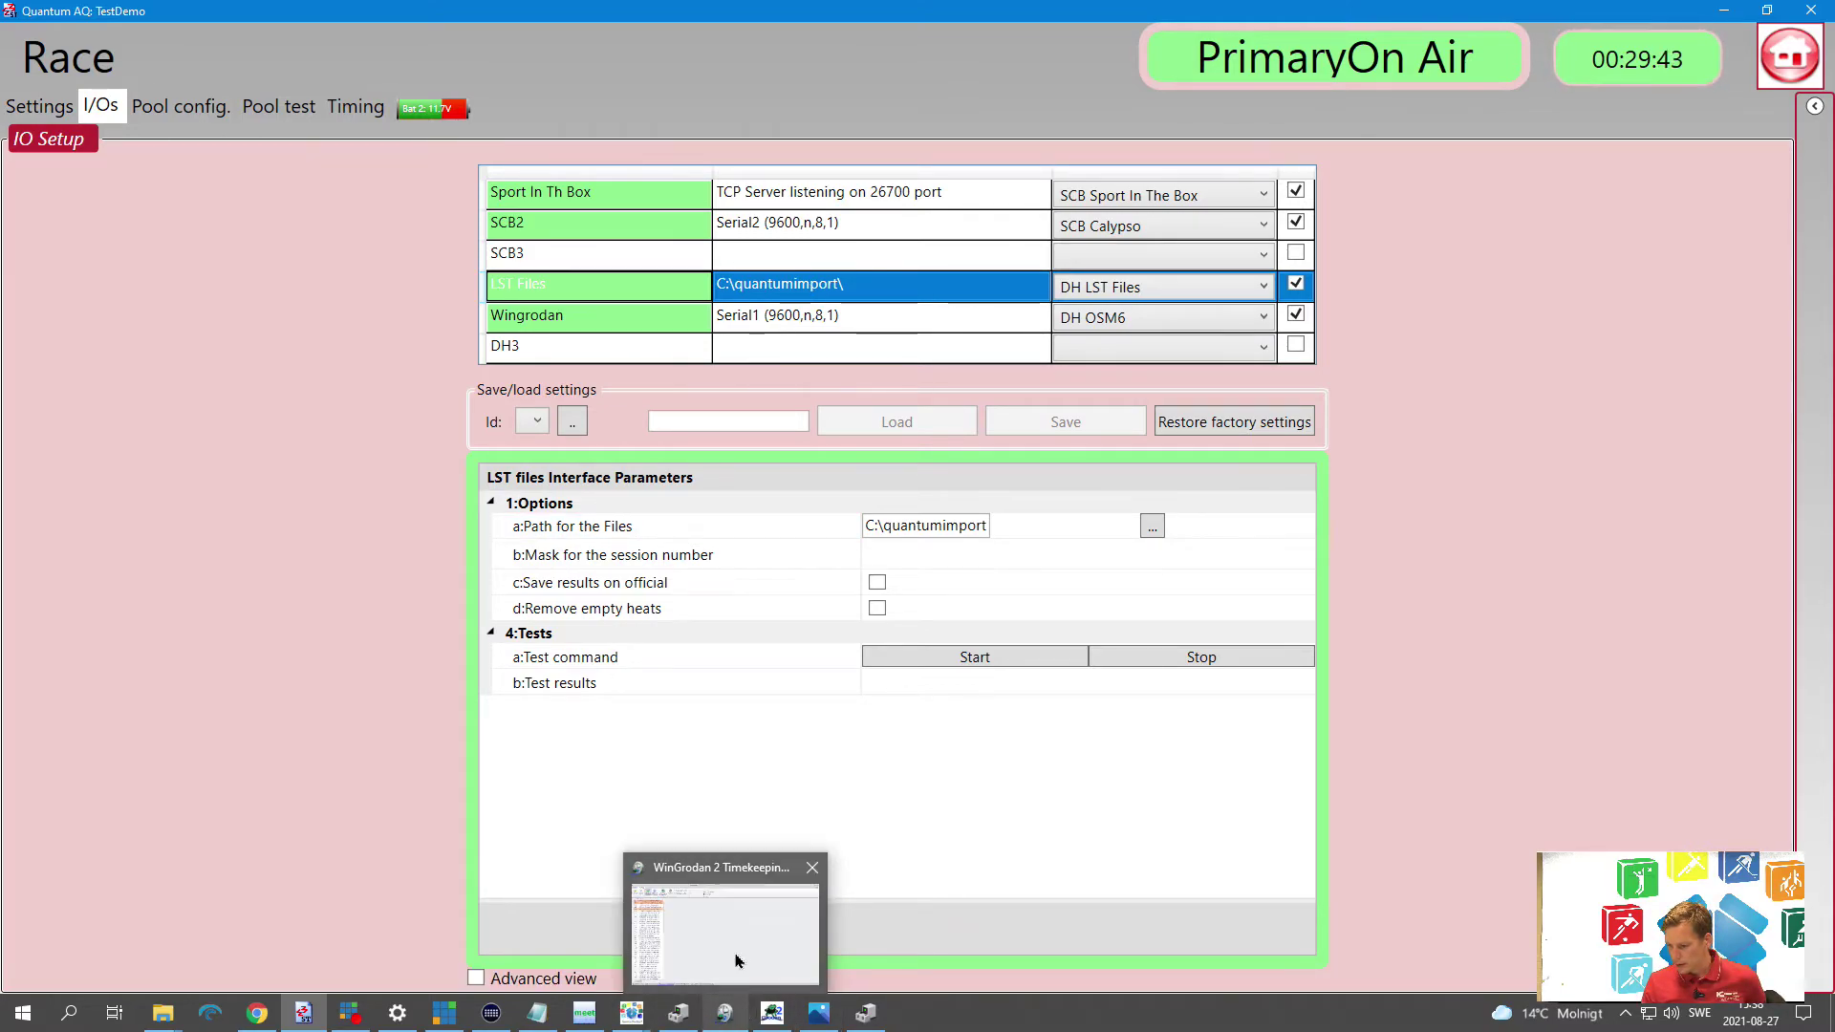
click(737, 954)
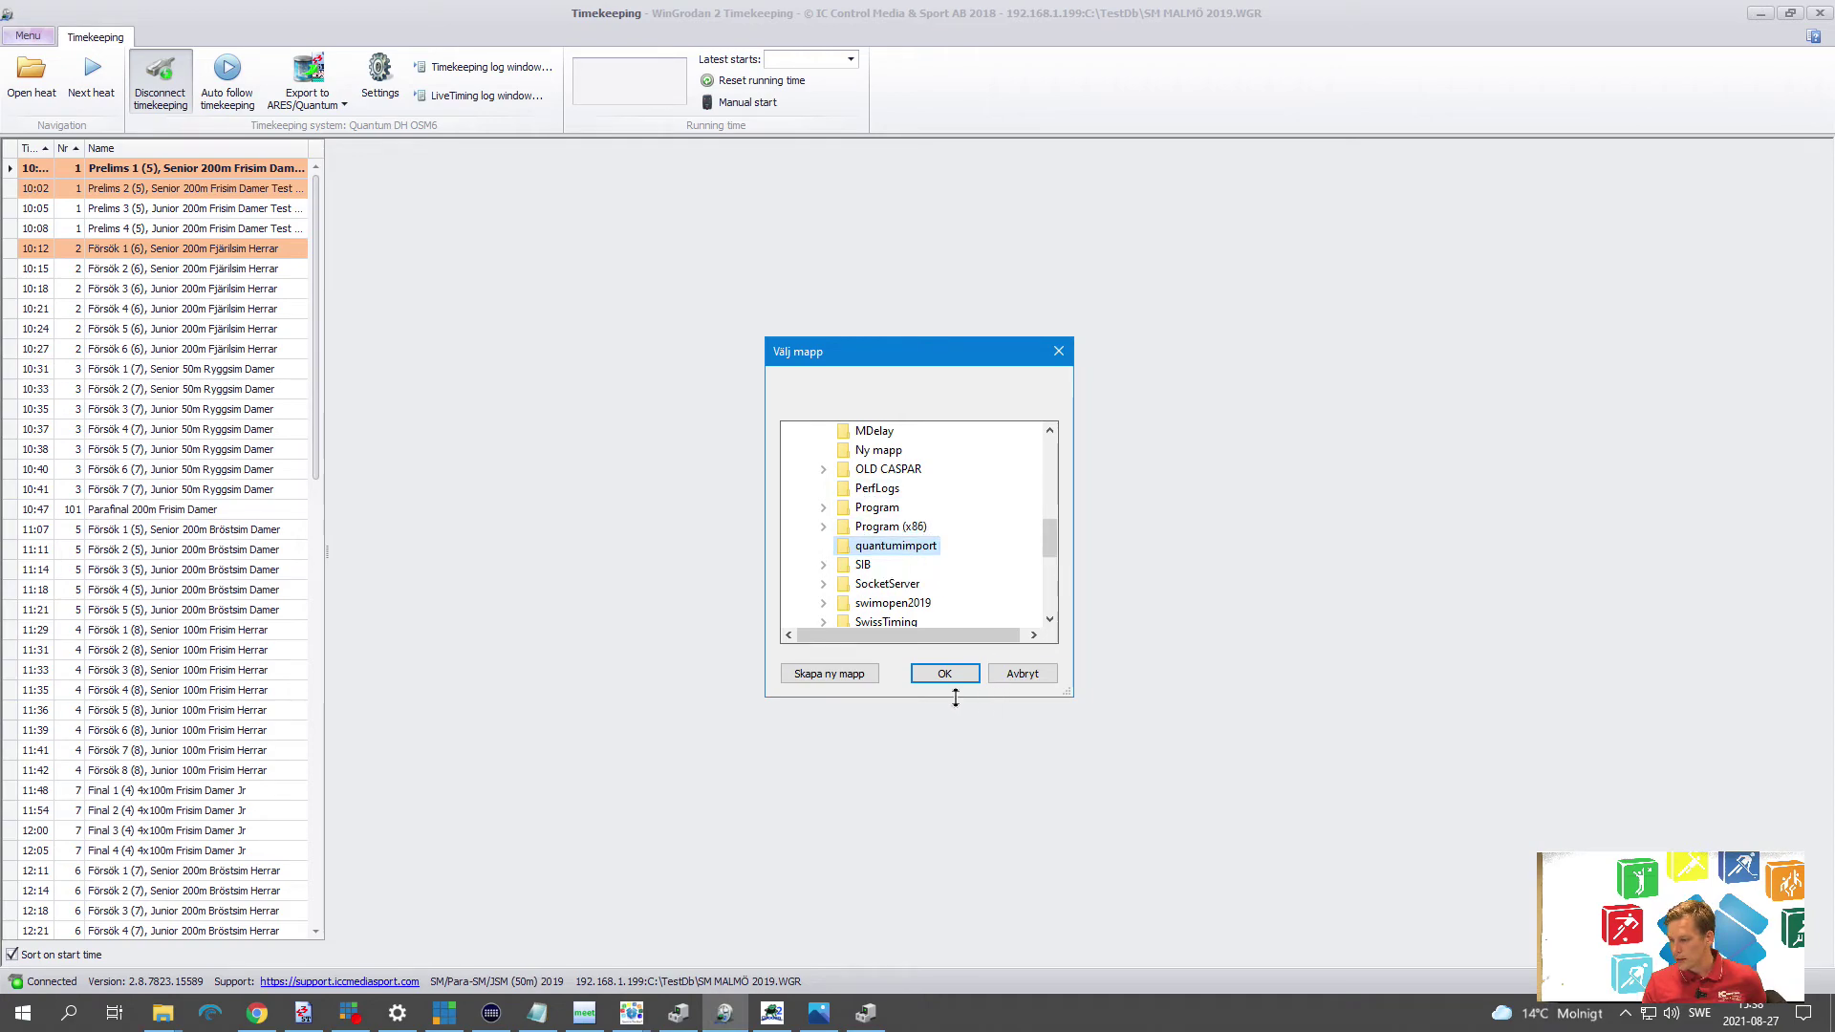
click(932, 677)
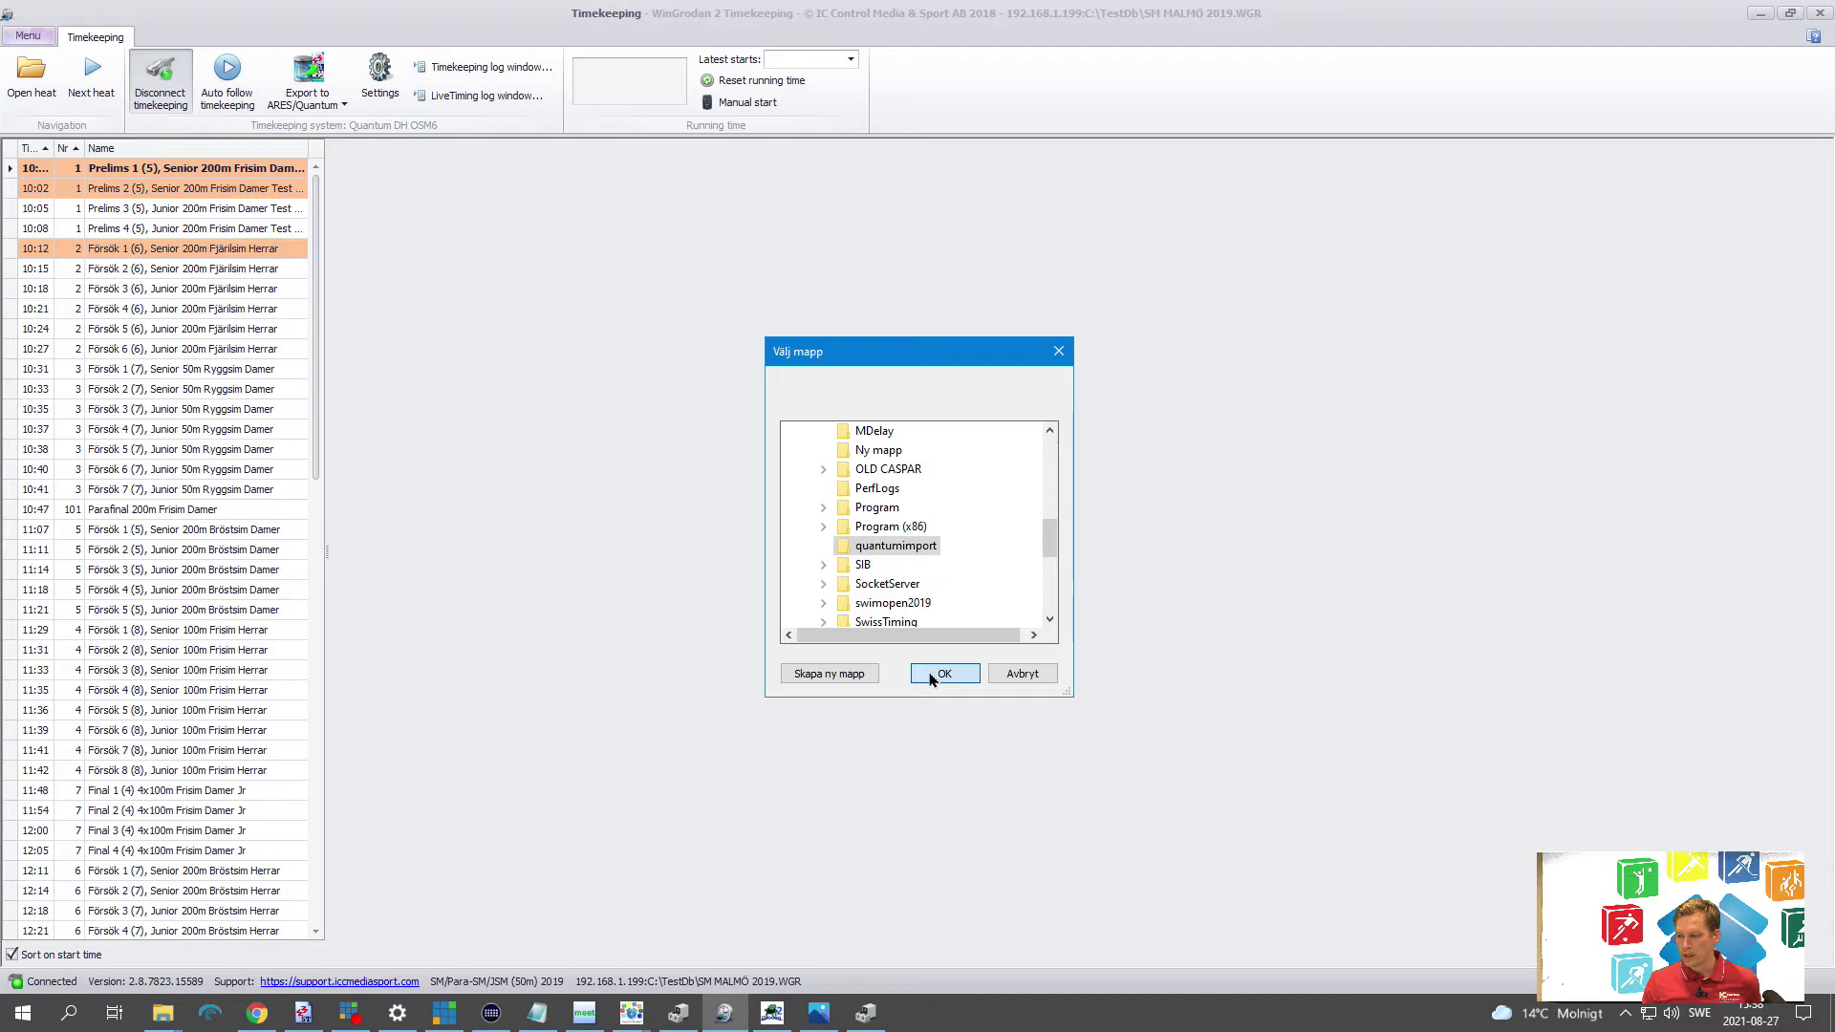
click(932, 675)
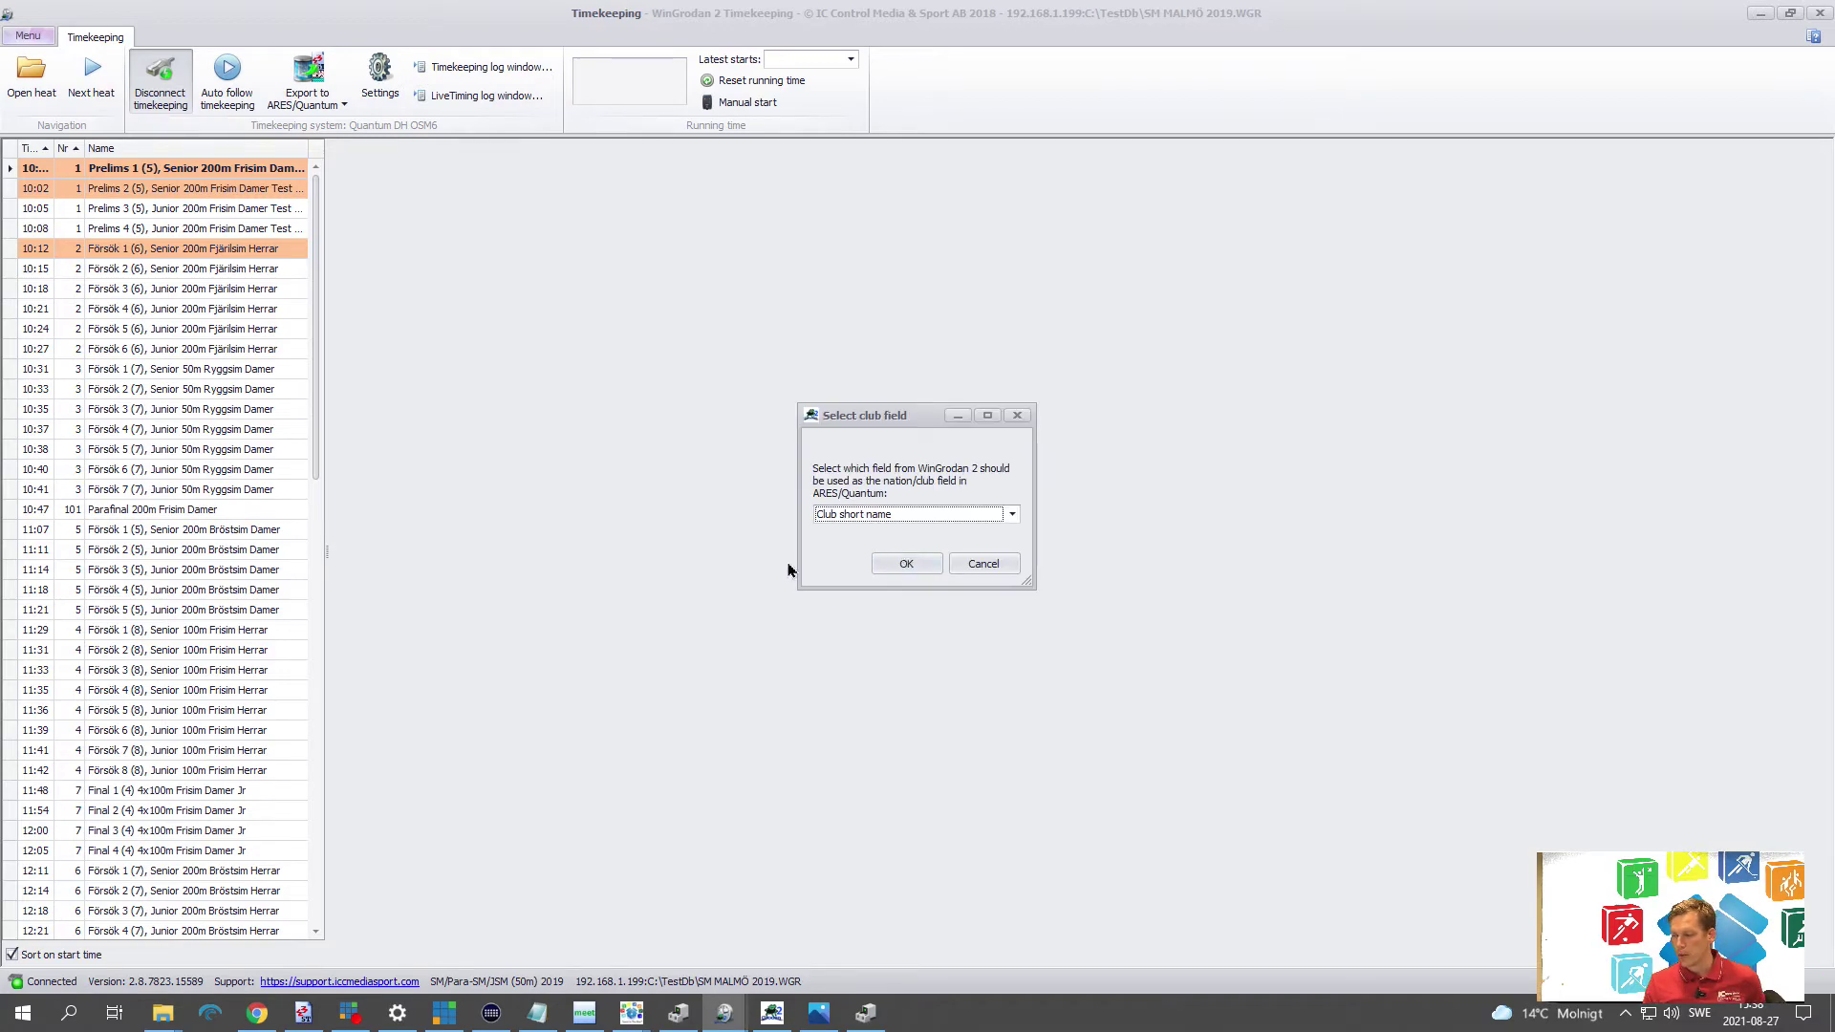
click(854, 517)
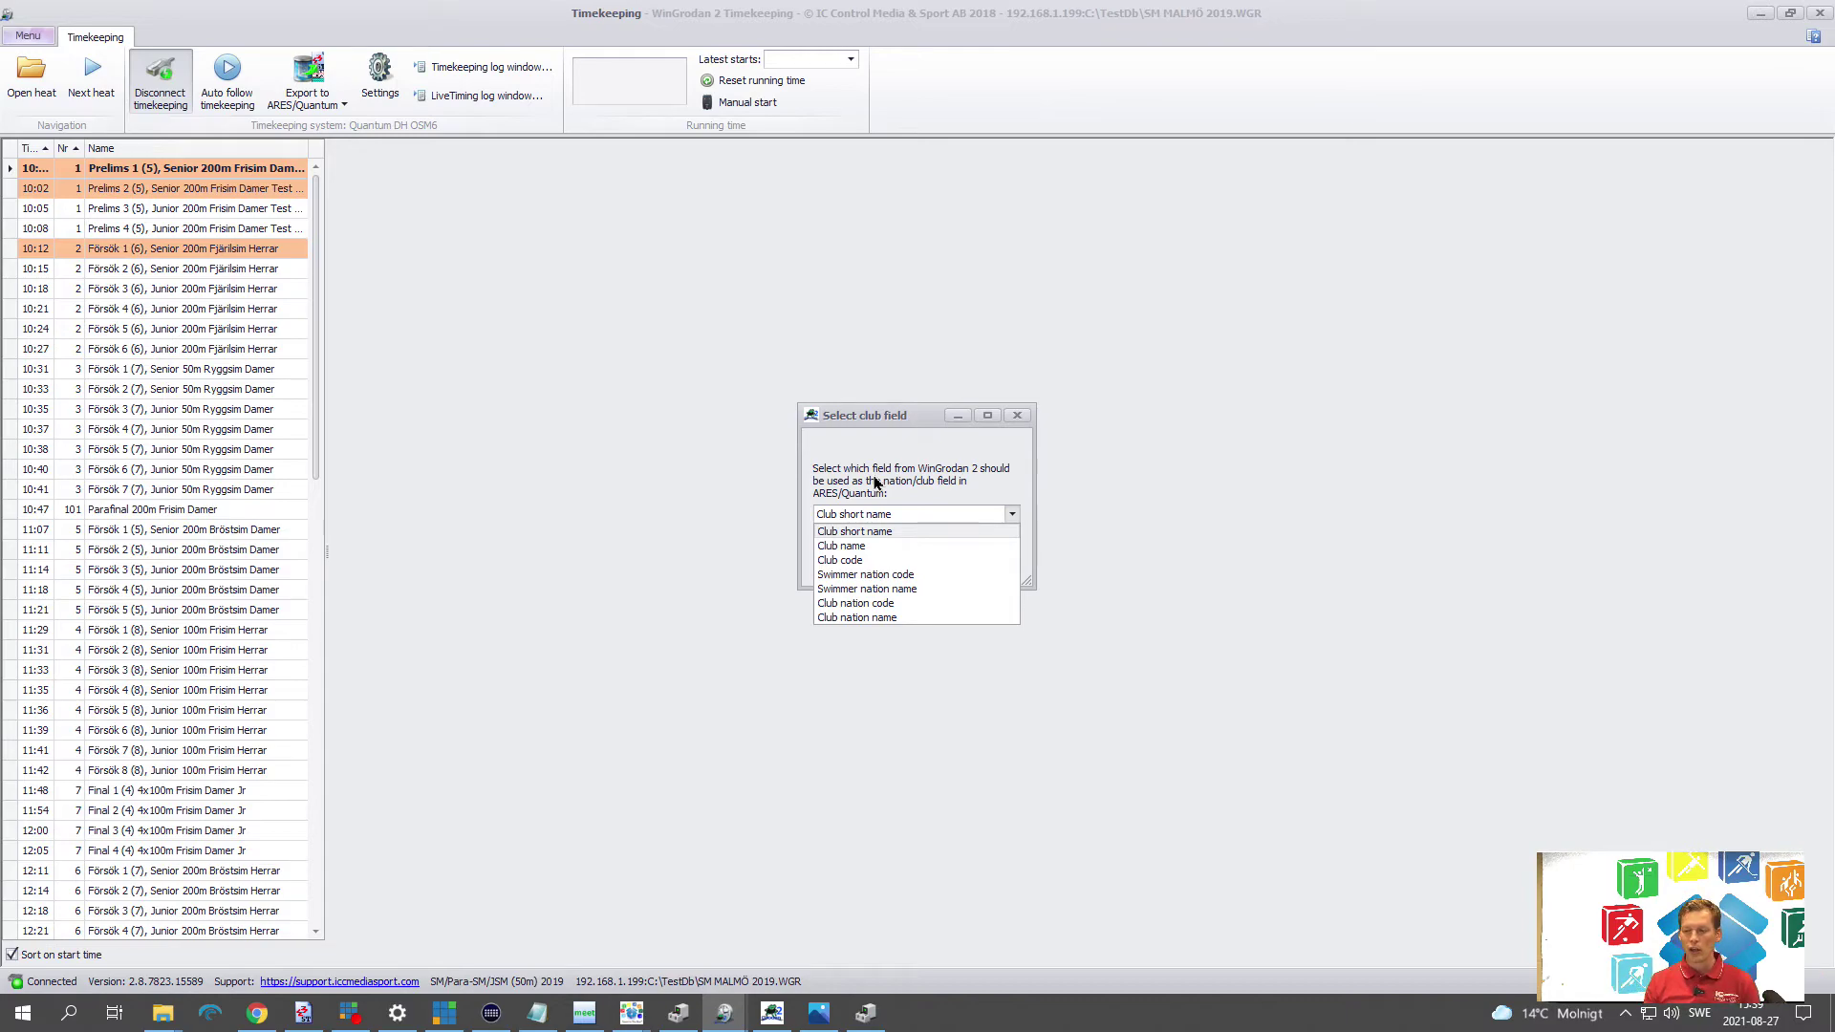
click(875, 483)
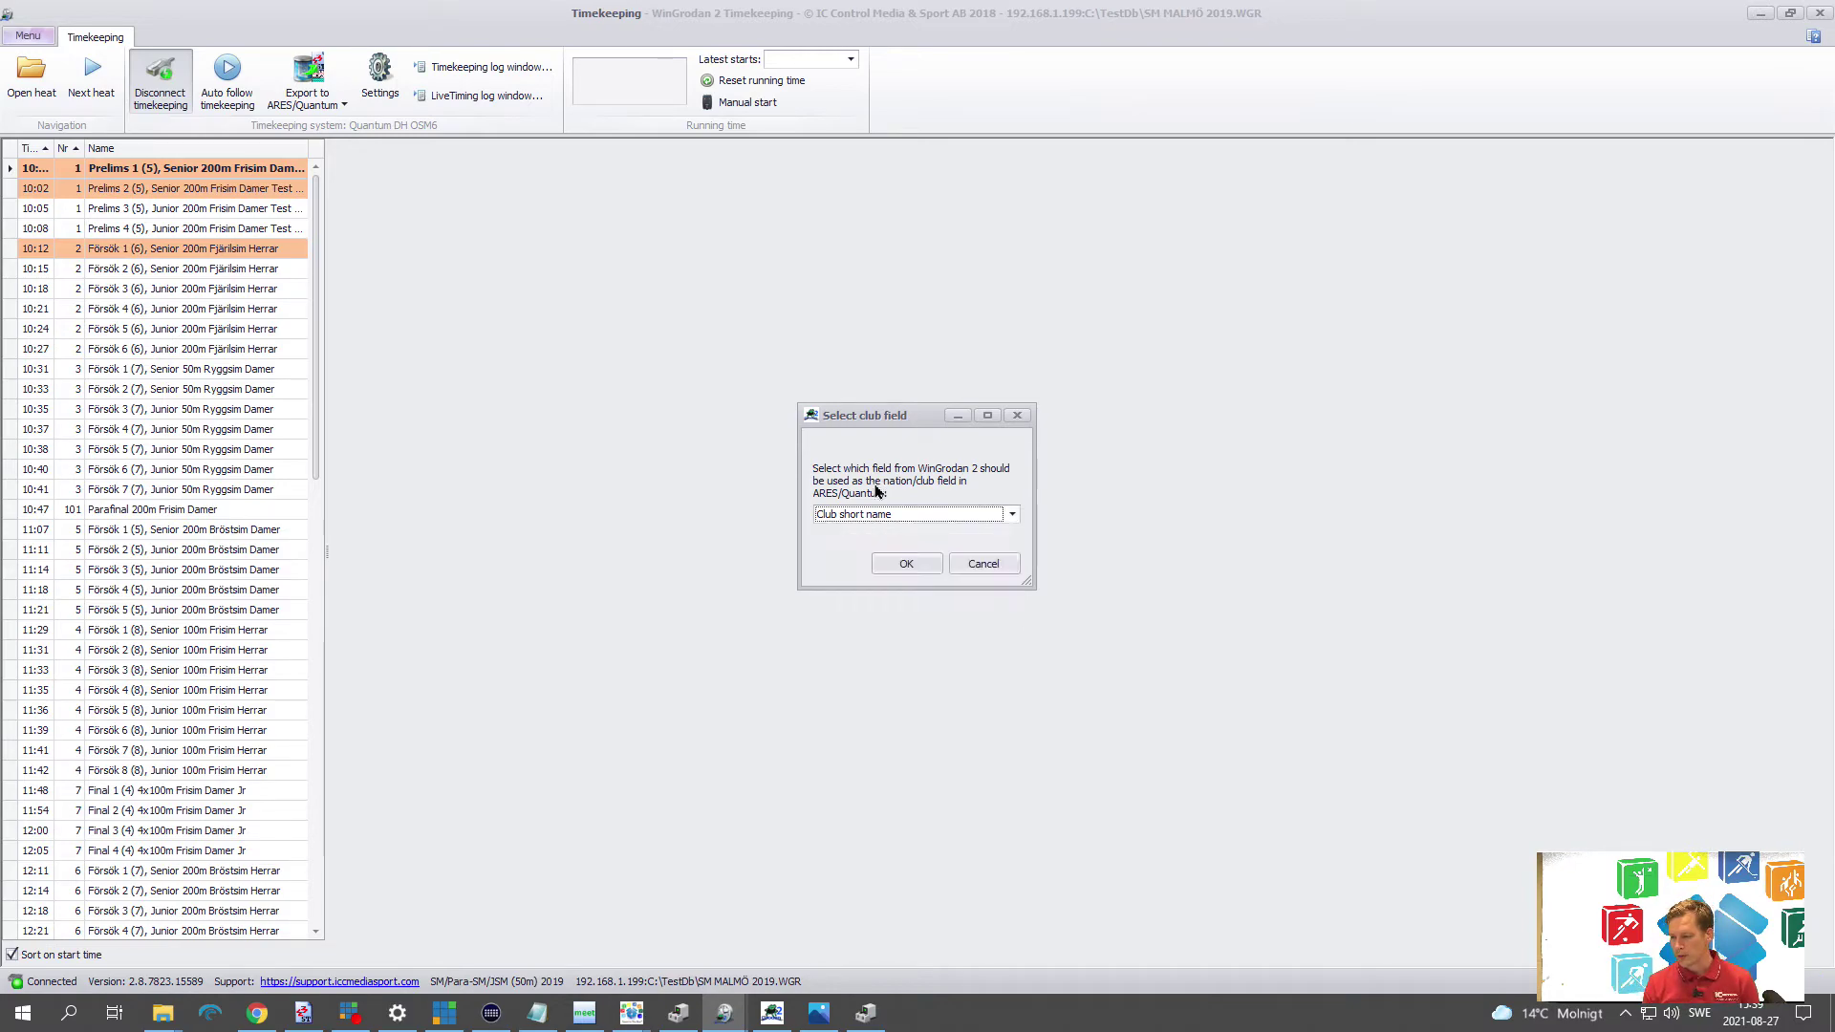
click(915, 569)
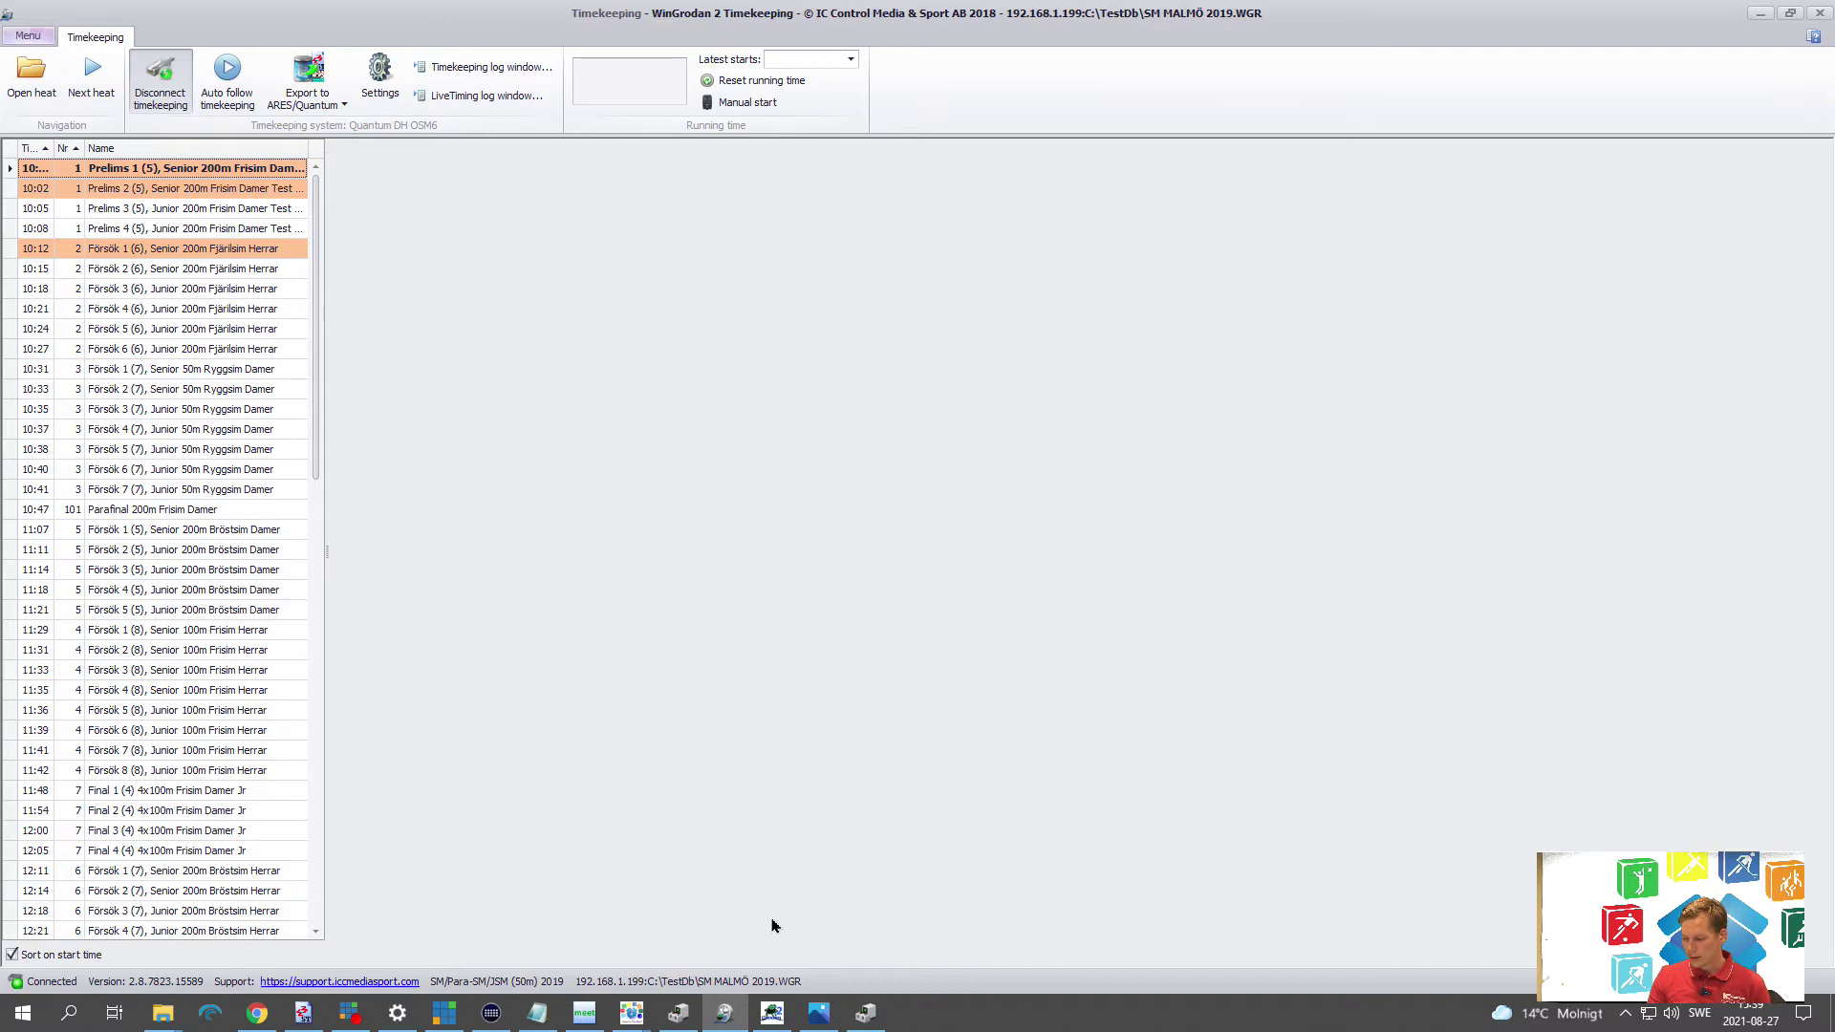
Switch to Quantum-AQ and import the schedule through the LST Files connection in the timing view
mouse_move(622, 1021)
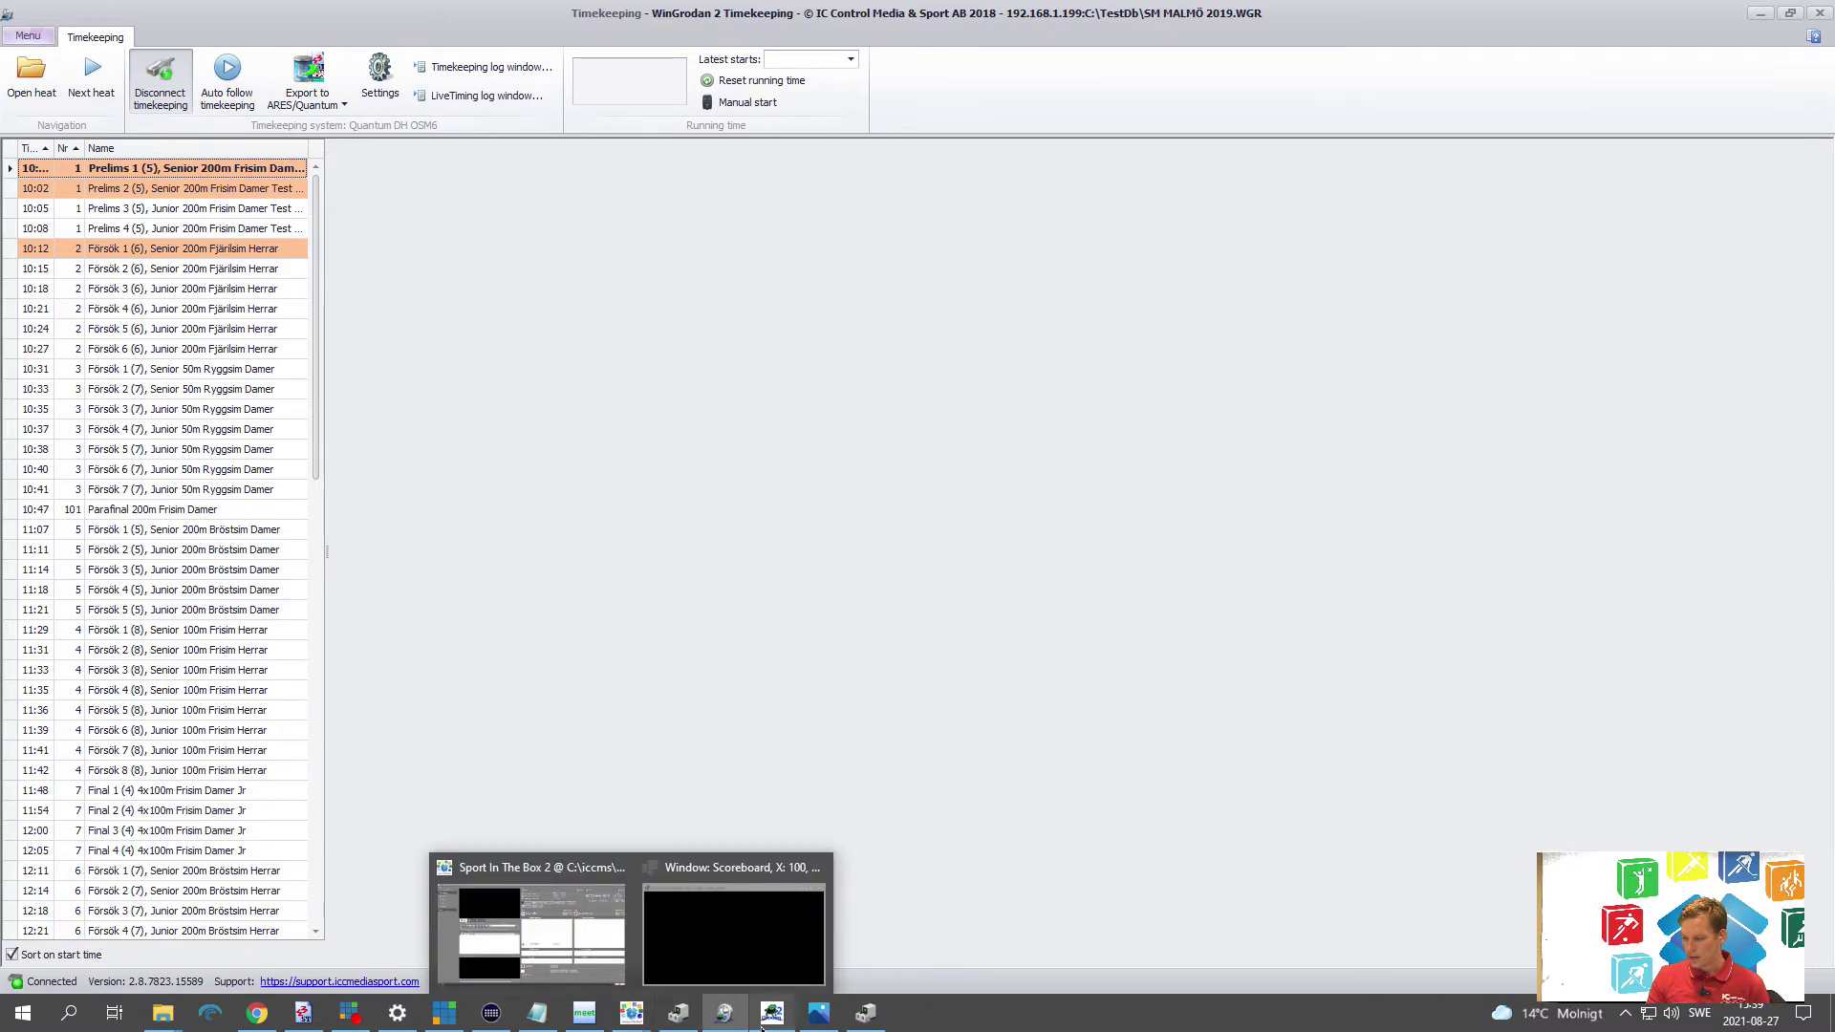
key(alt+Tab)
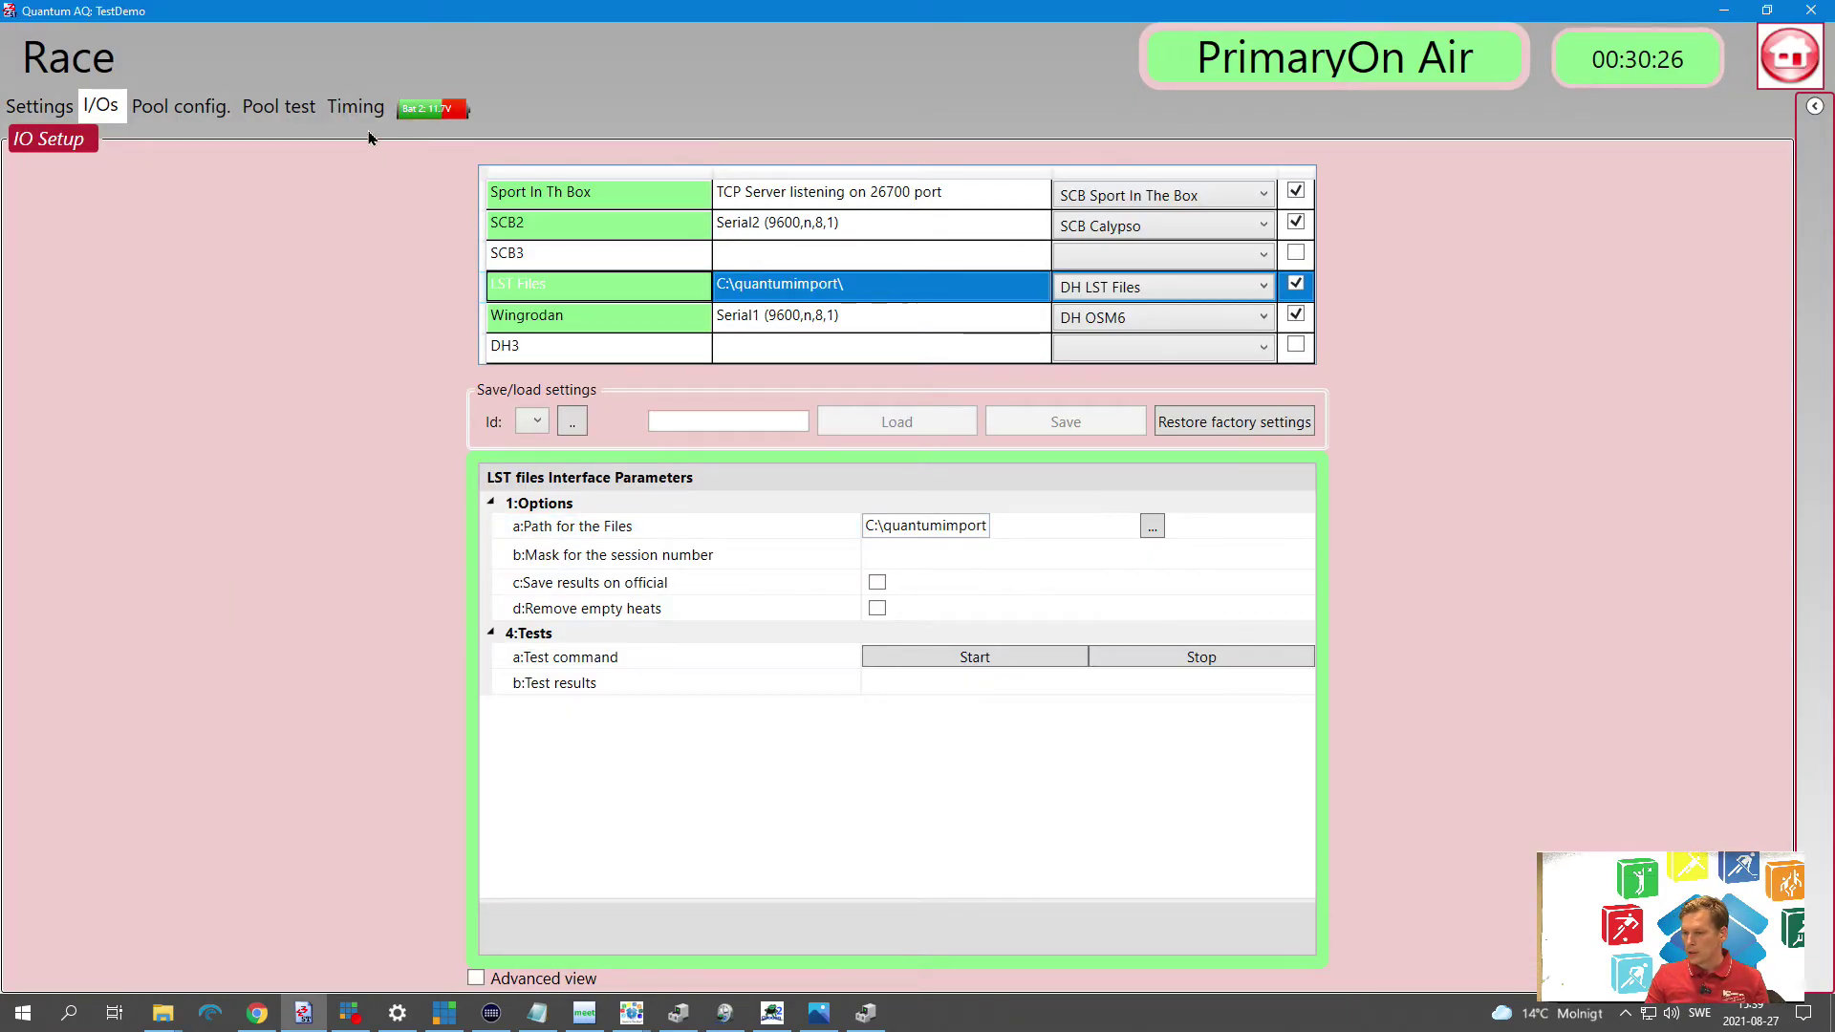
click(357, 109)
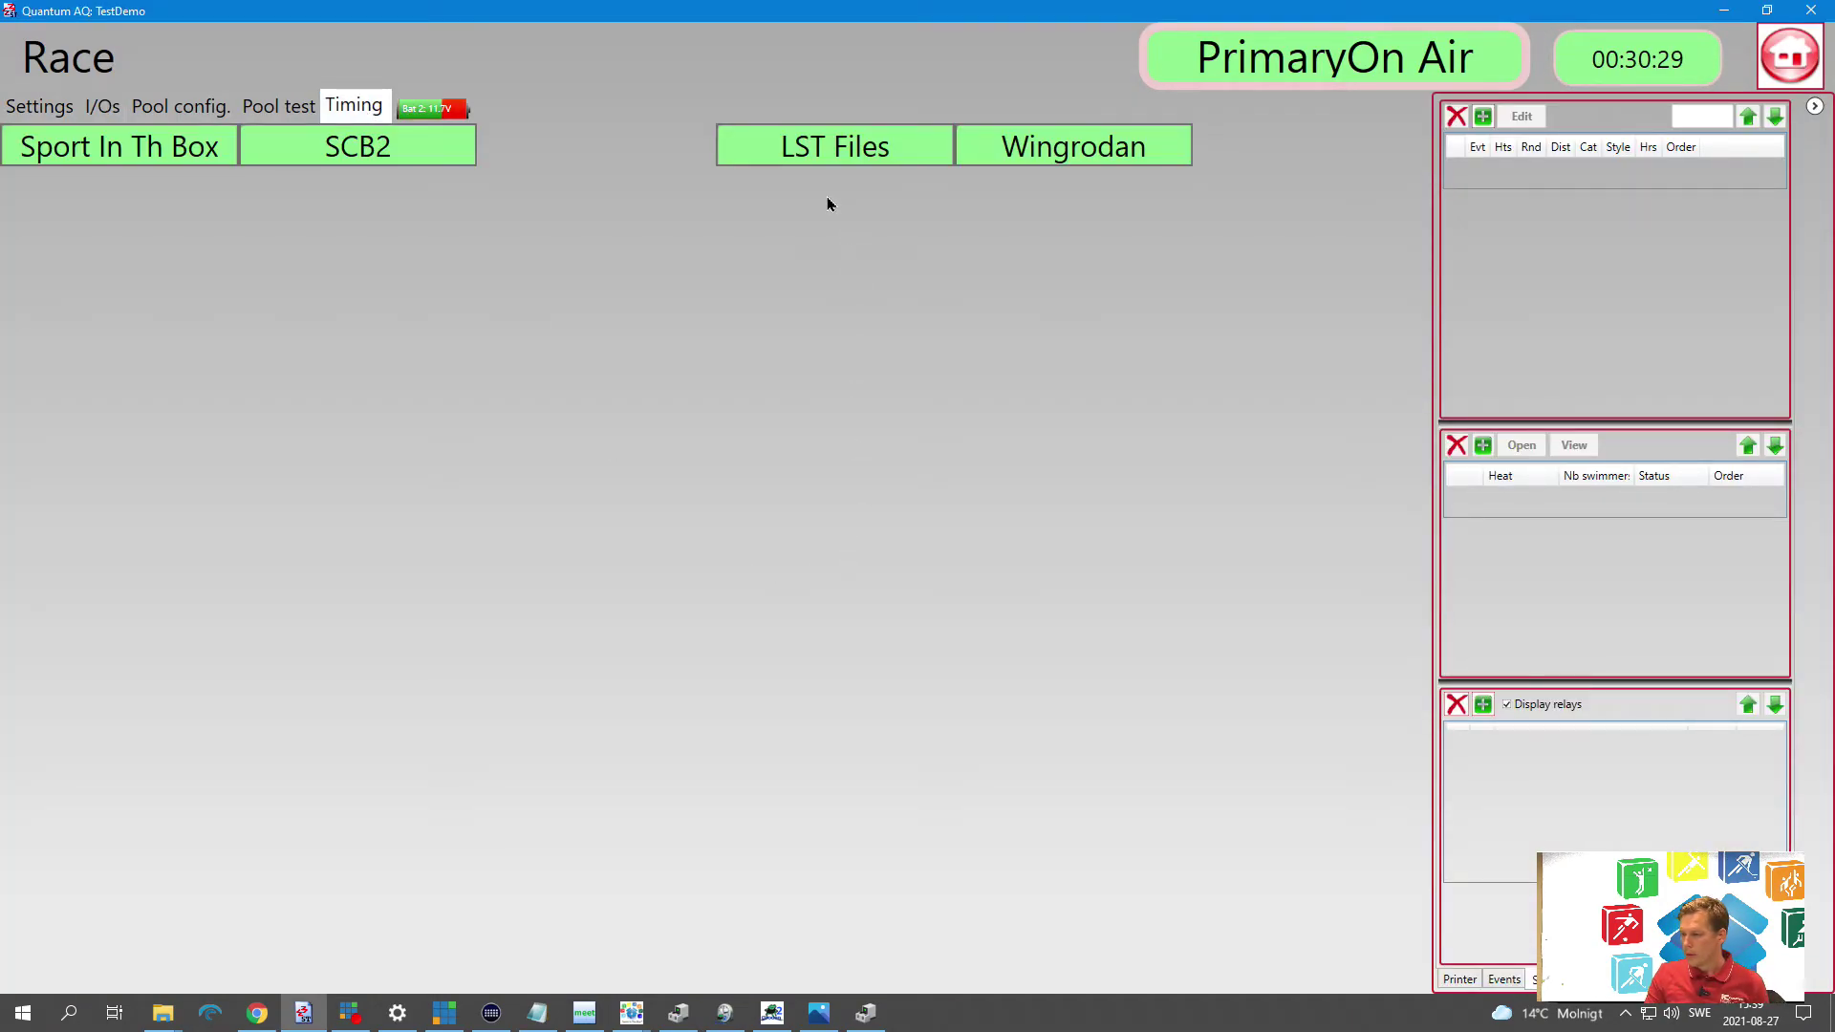
right_click(820, 144)
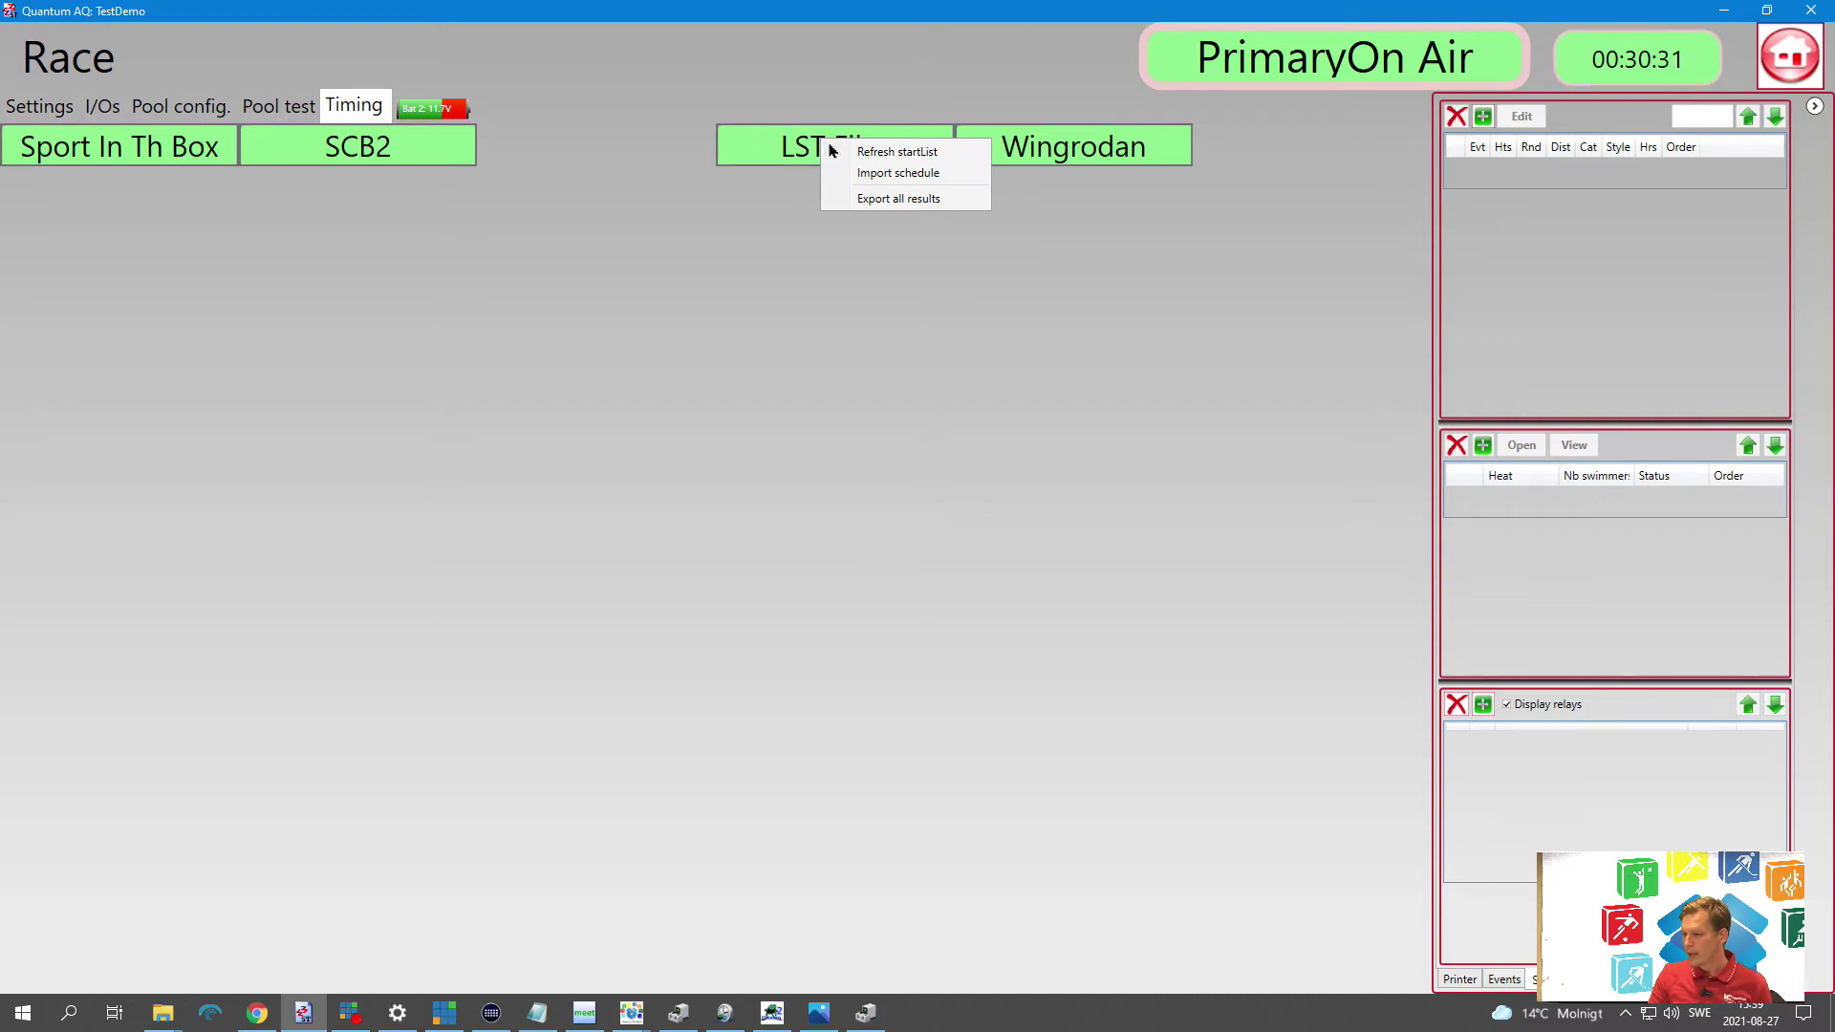
click(902, 176)
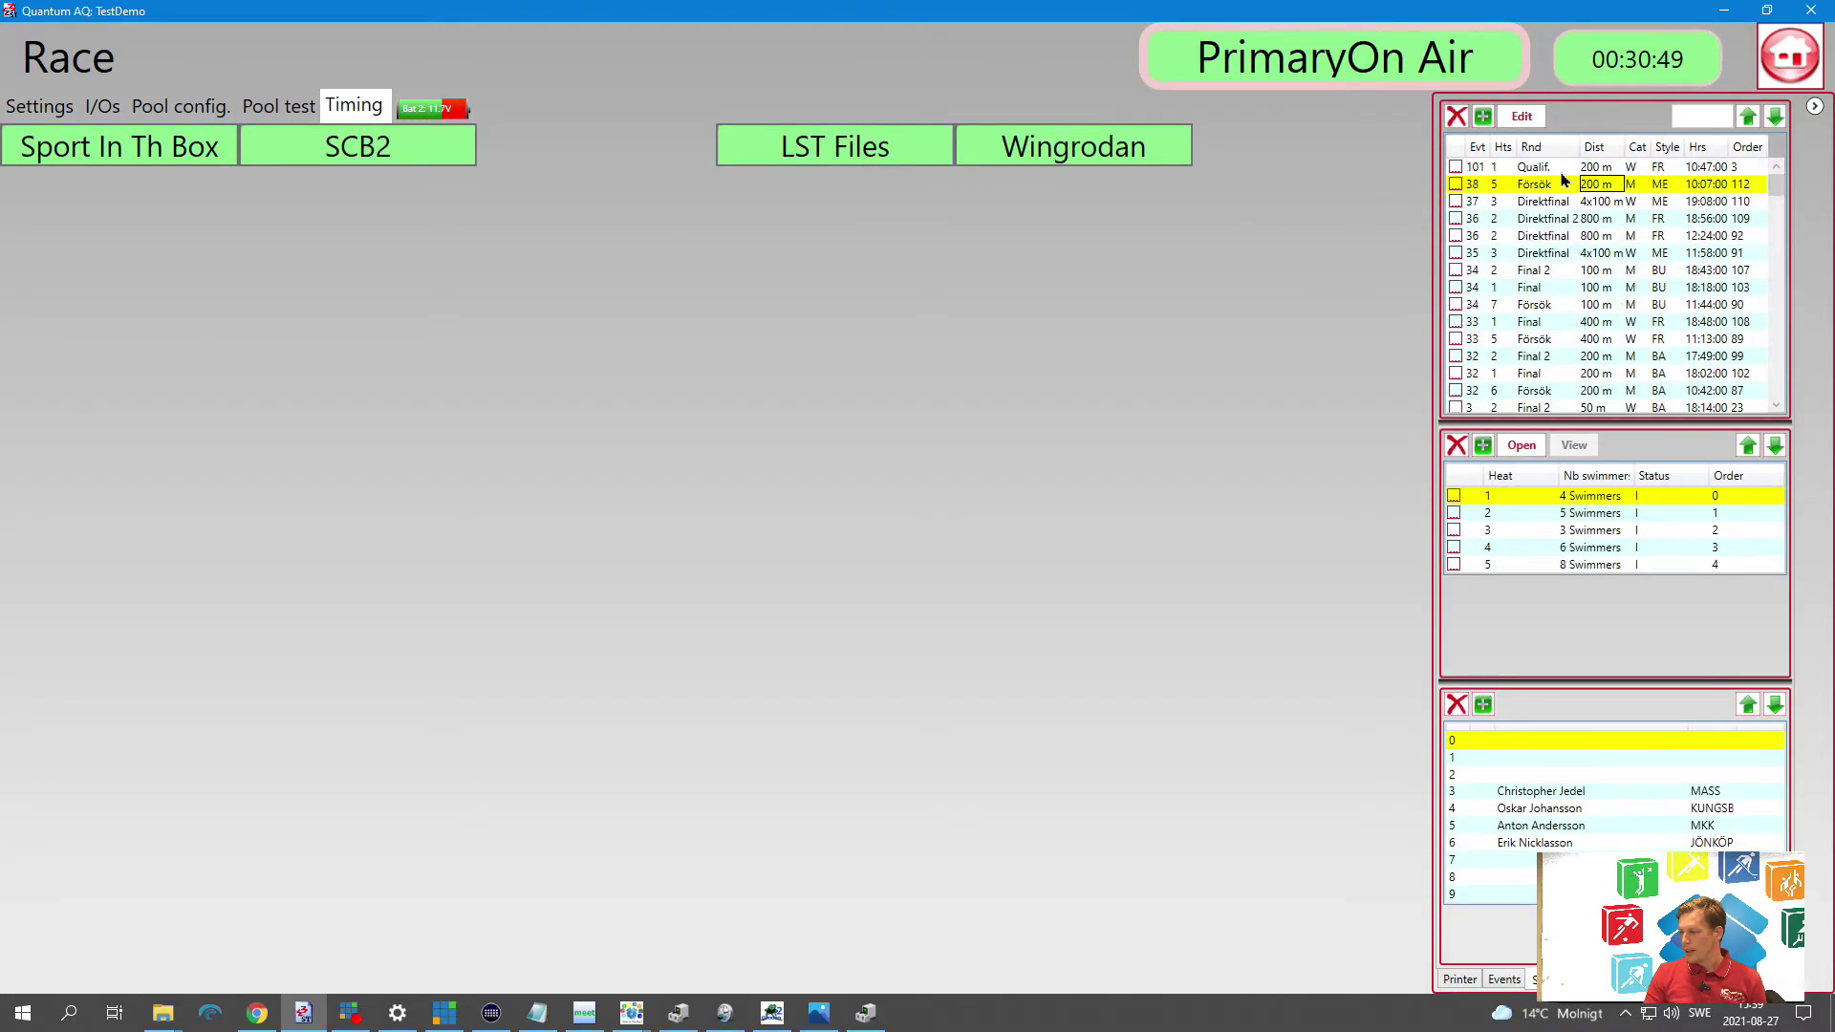
Look through the imported event list and review the swimmers in heats 3, 2 and 1 of event 38
scroll(1564, 182, down, 10)
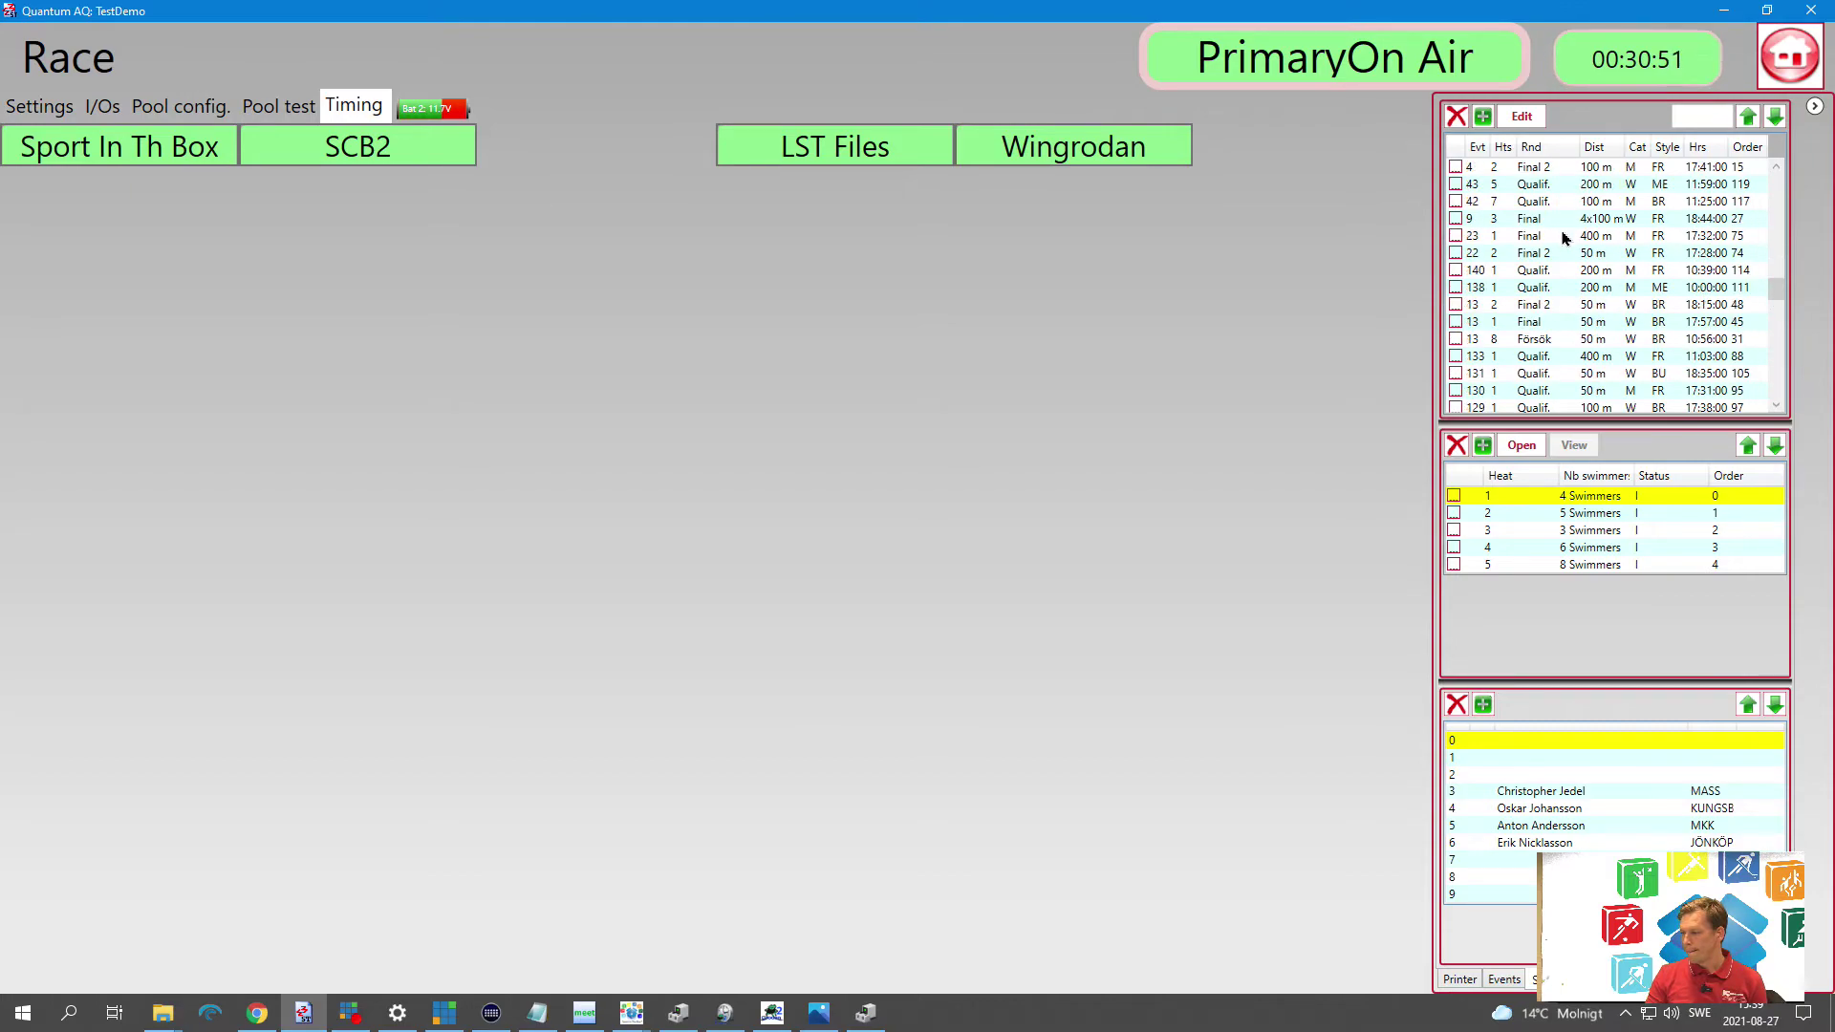
scroll(1564, 238, up, 5)
click(1562, 531)
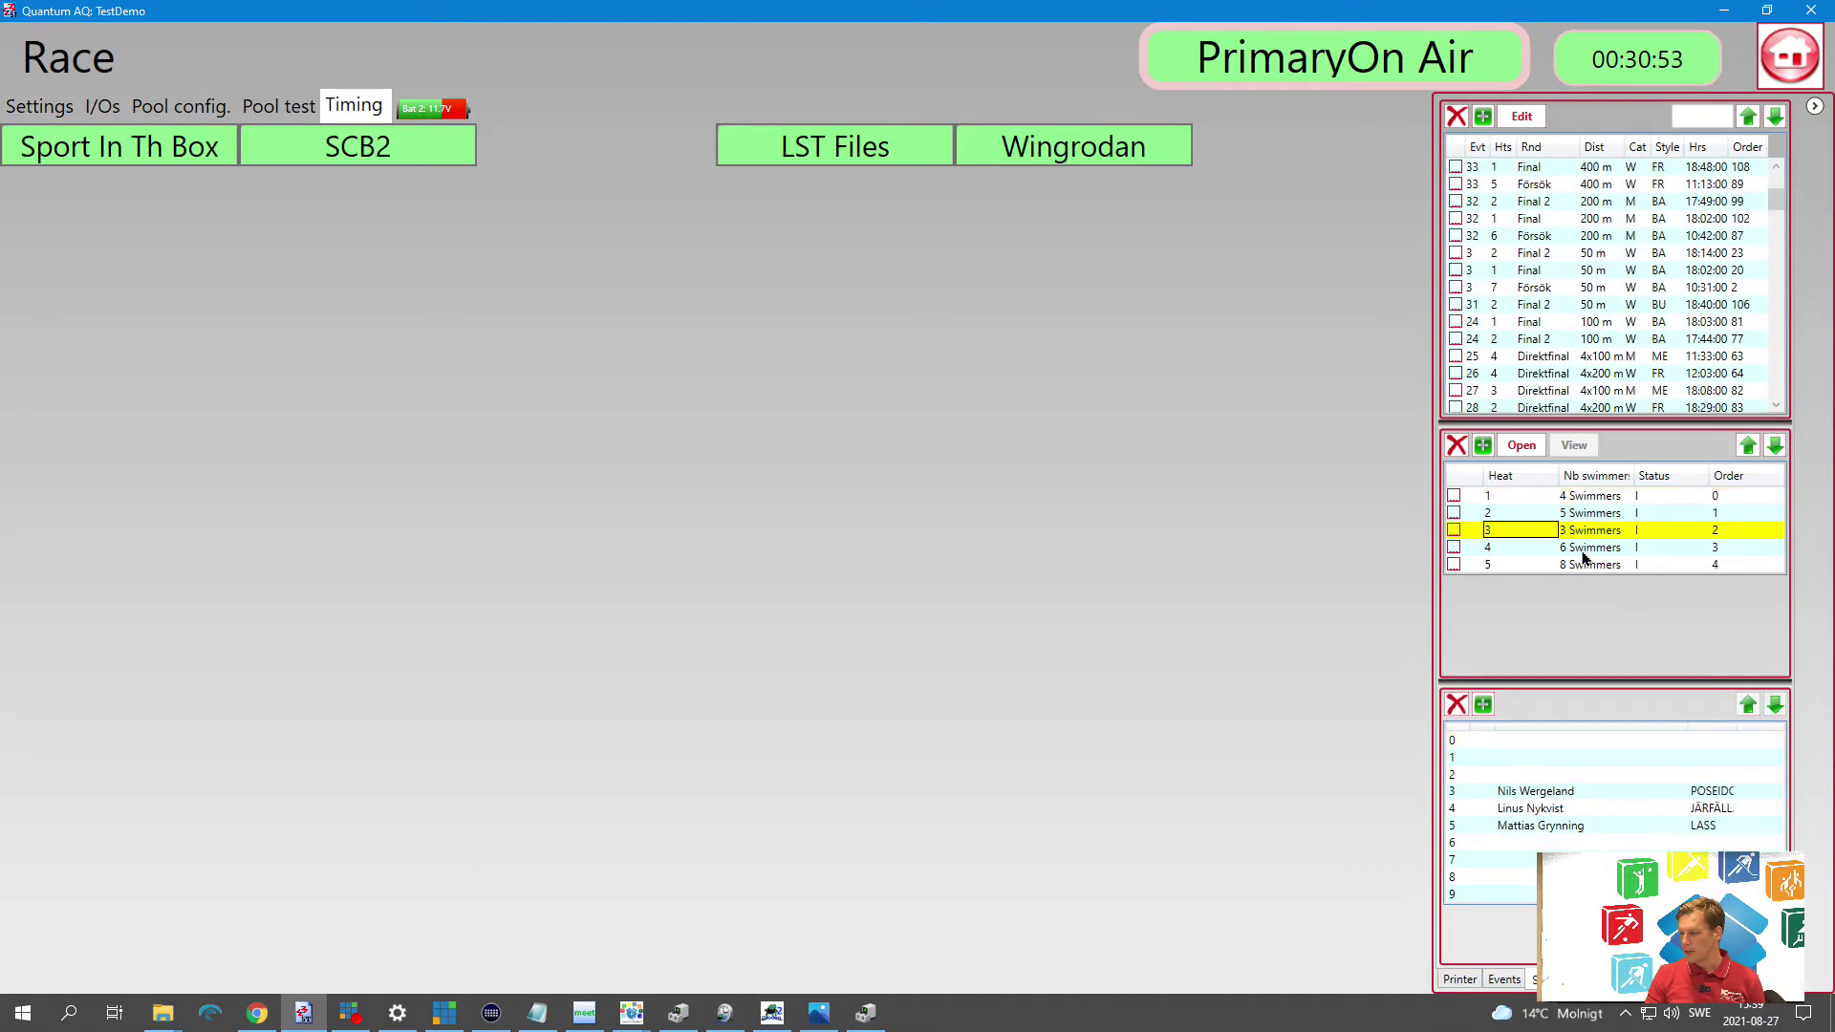
key(Up)
key(Up)
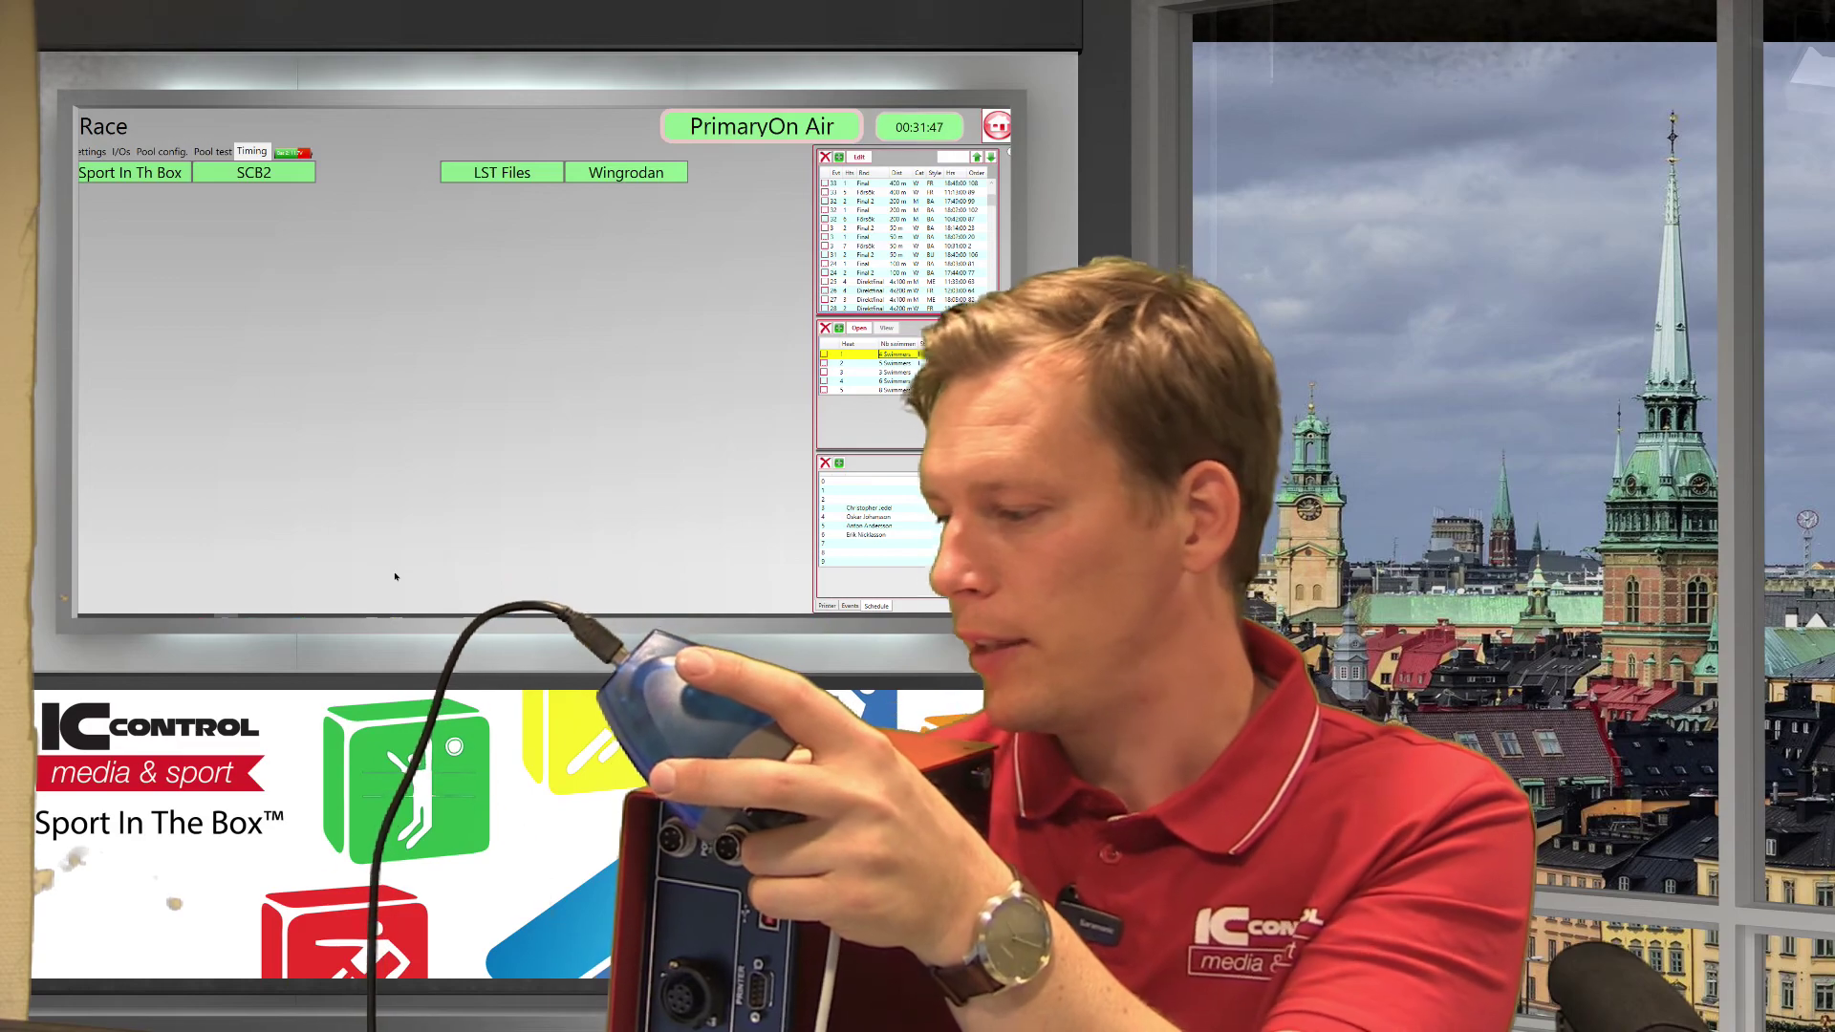
Open heat 2 of event 3, the women's 50 m BA Final 2, for timing
click(929, 227)
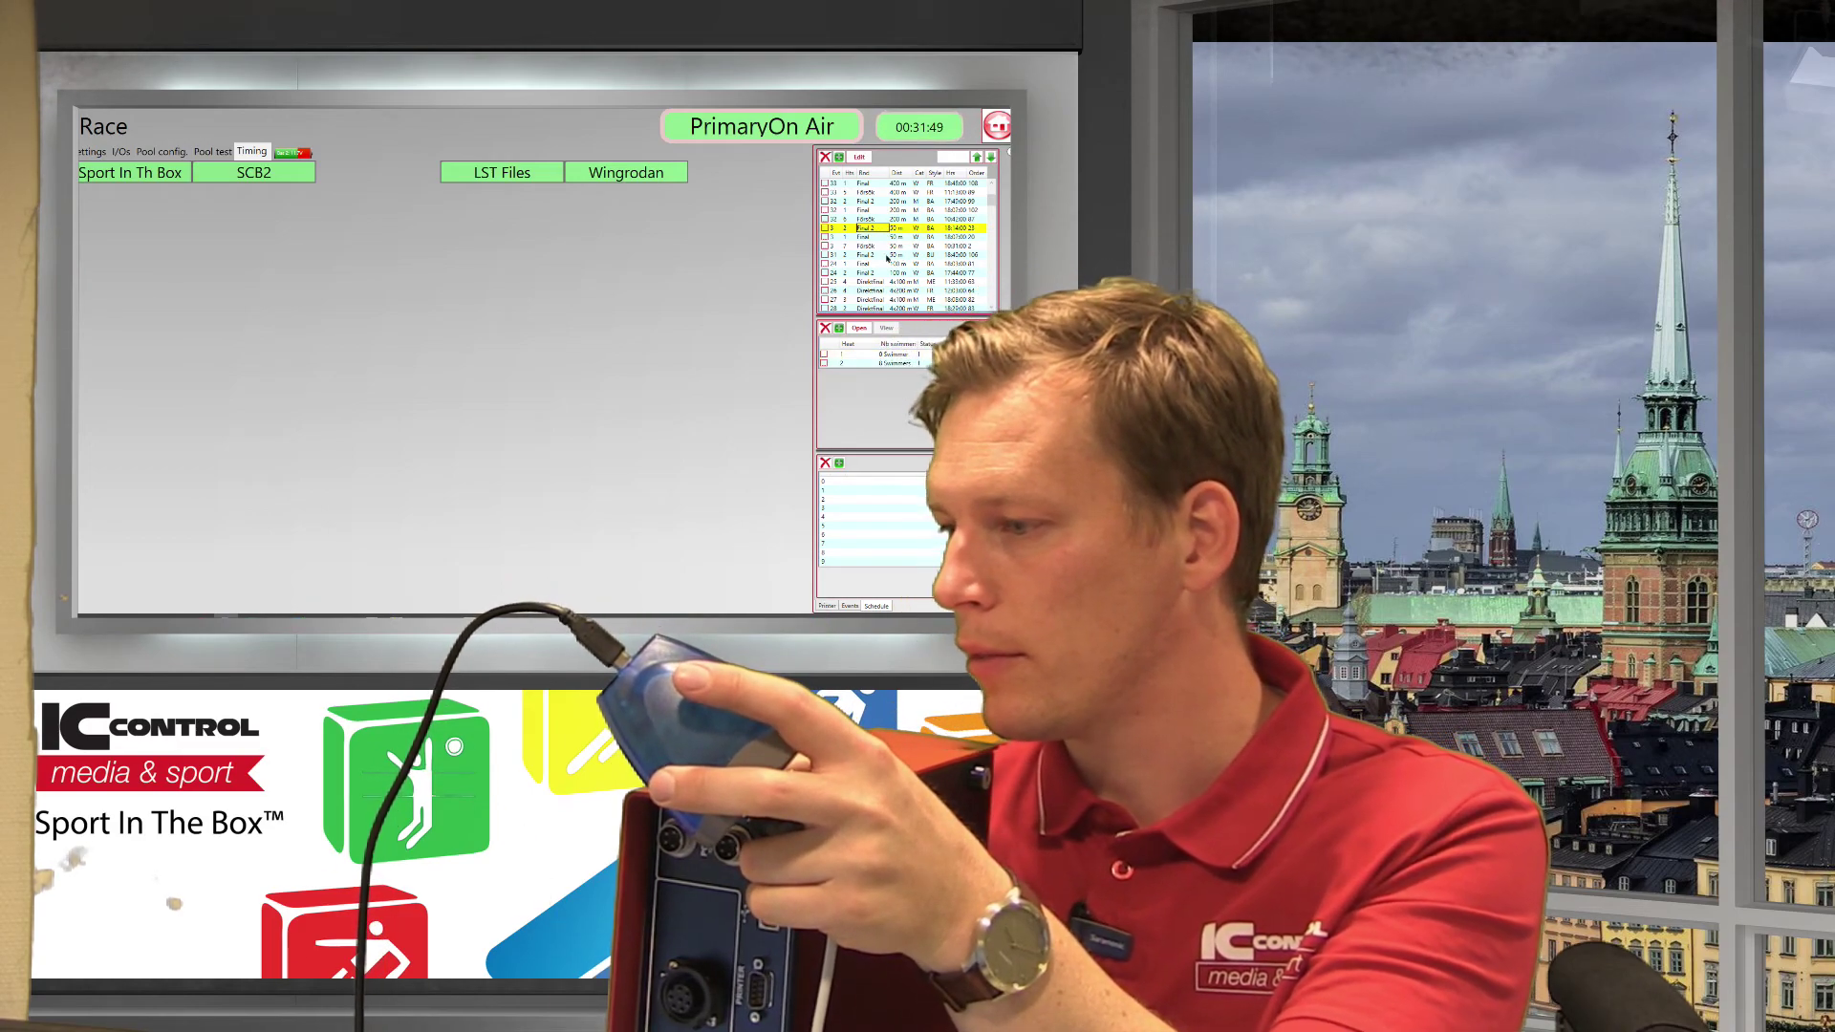
click(897, 364)
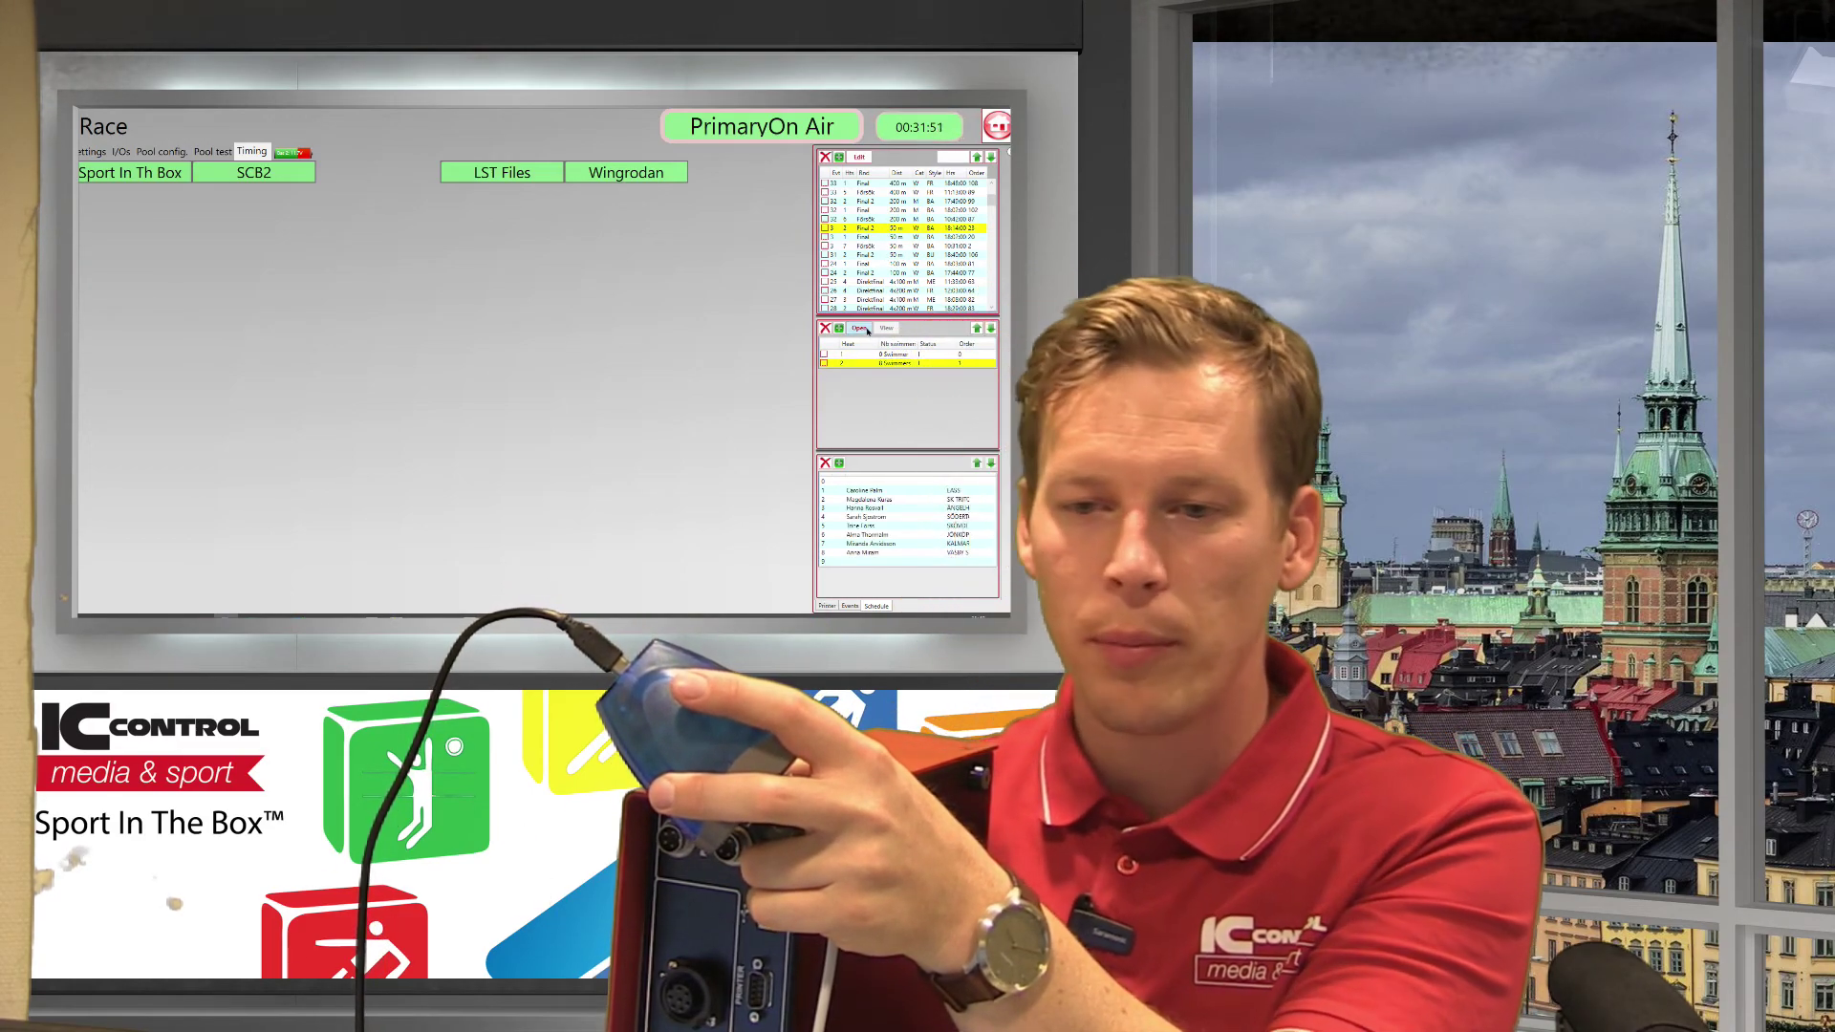
click(858, 329)
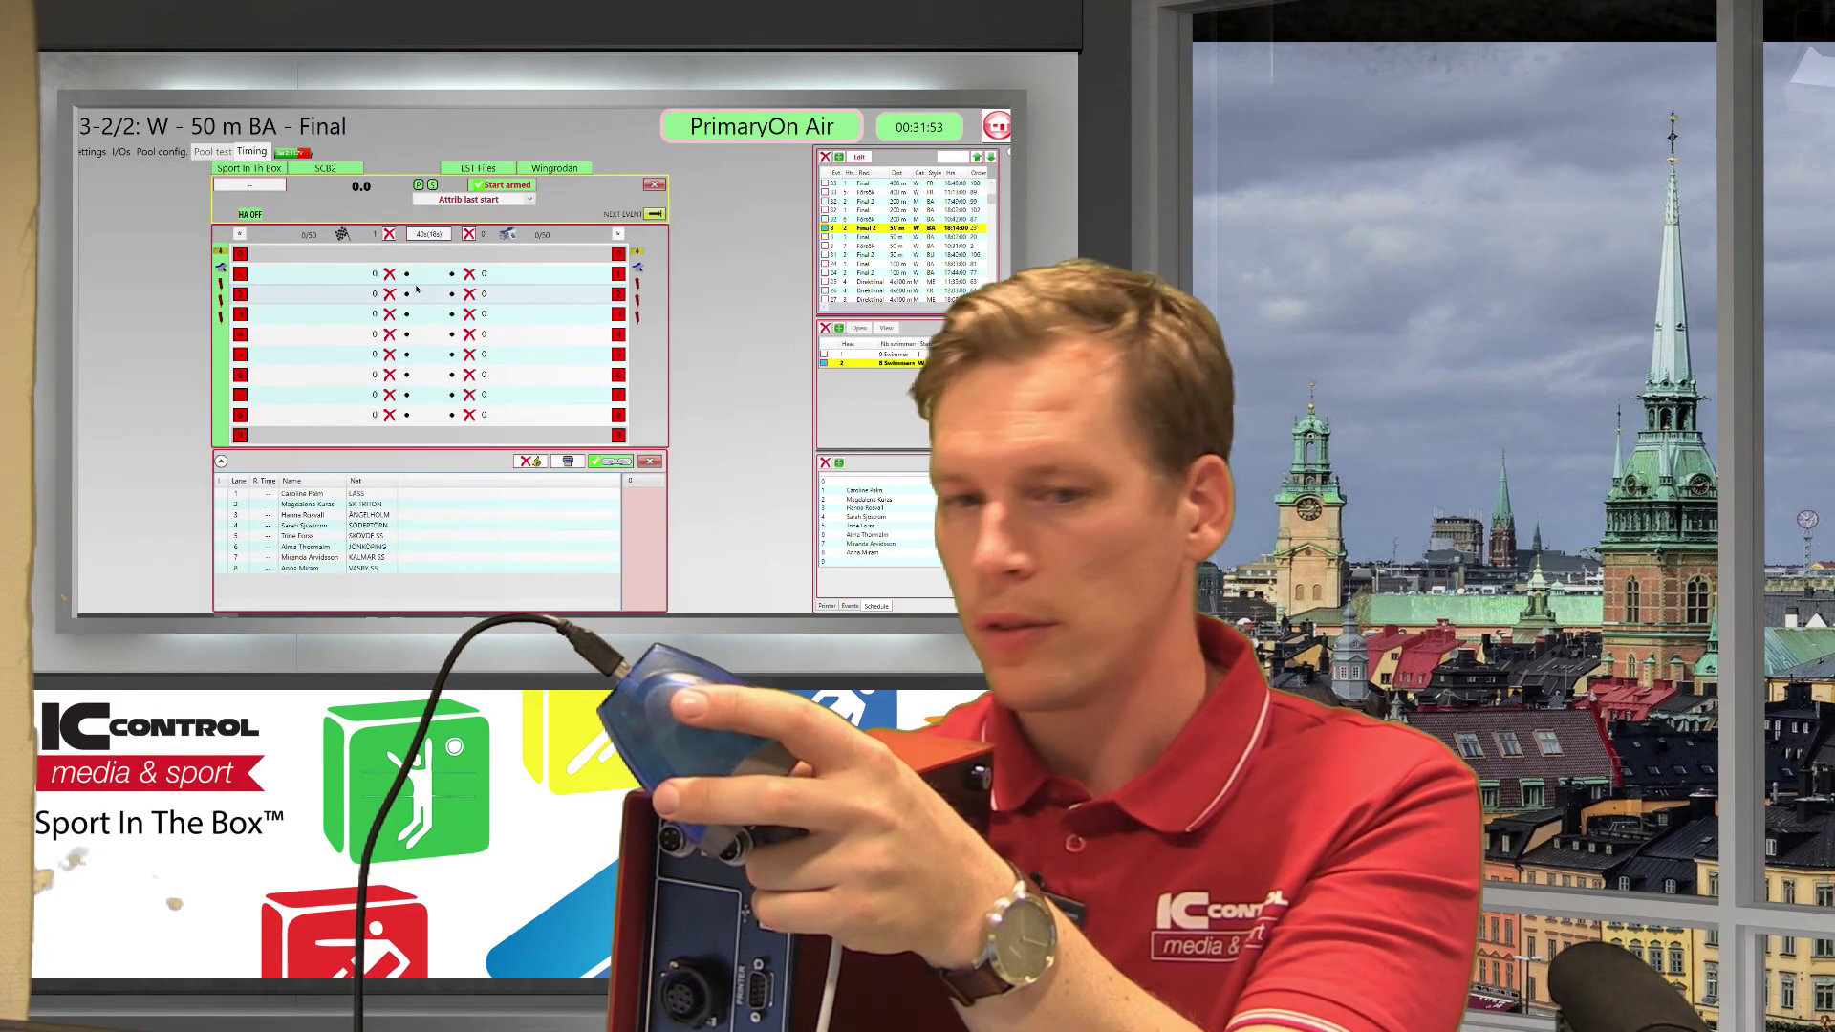